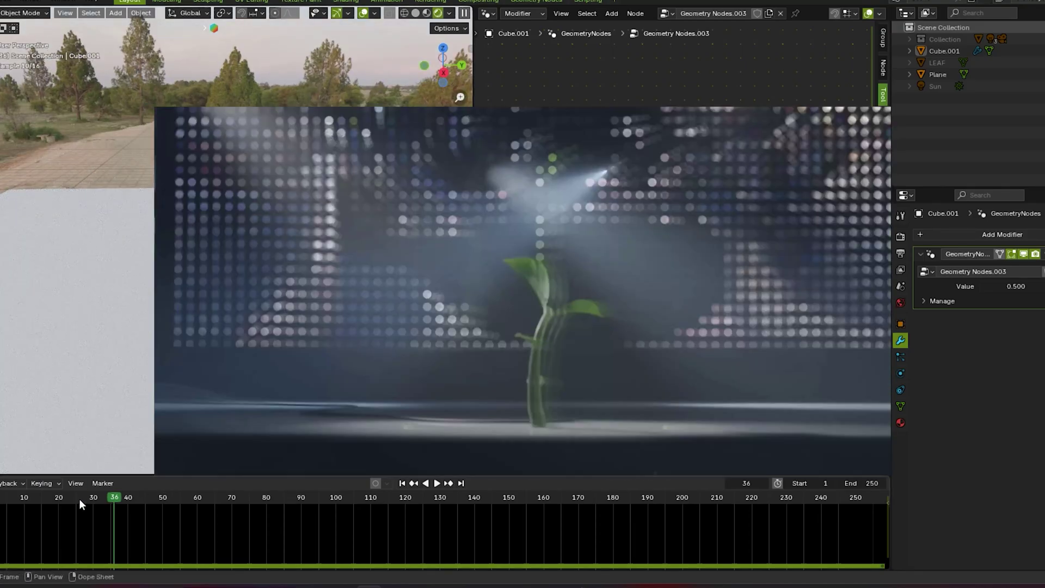
- Preview the finished plant growth animation over the early frames and inspect the plant from another angle
click(77, 498)
key(space)
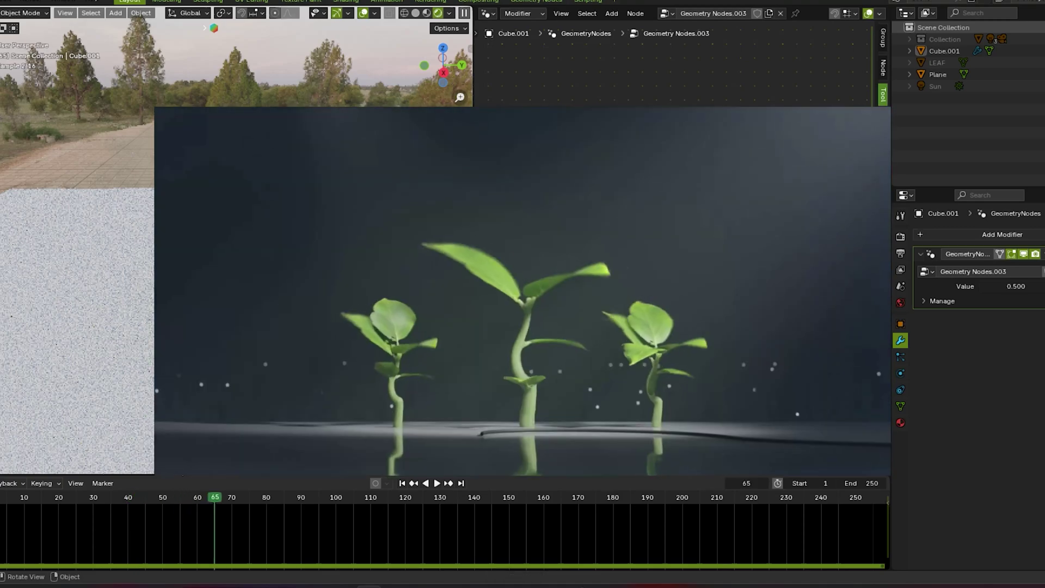
key(space)
click(89, 505)
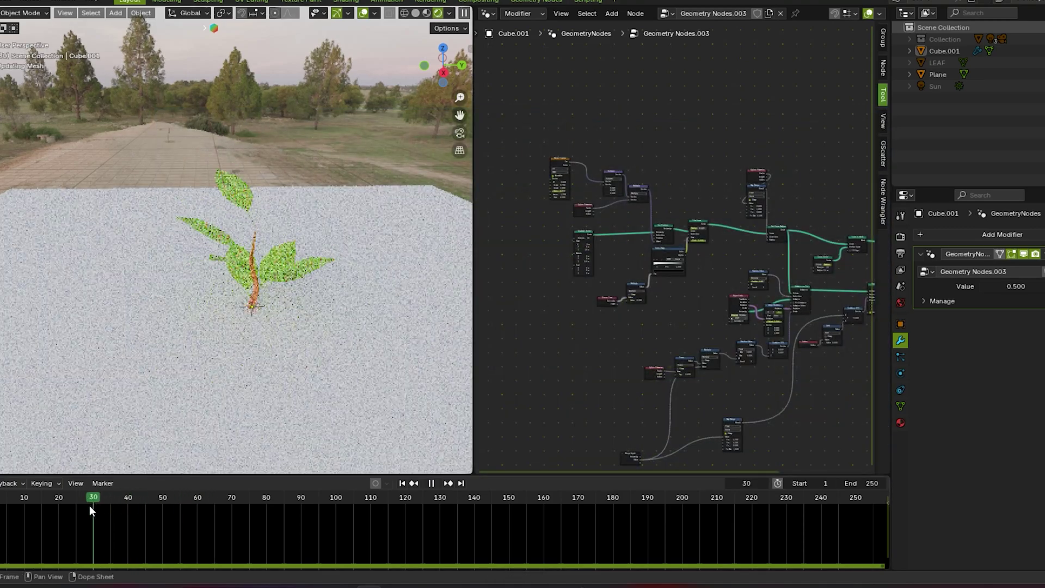
middle_drag(228, 338, 267, 338)
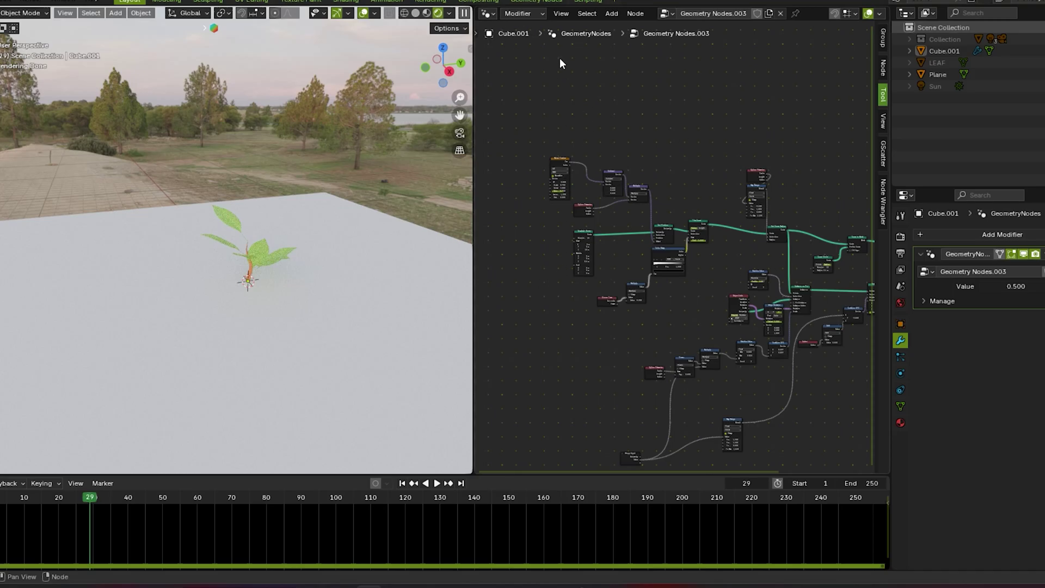
click(486, 13)
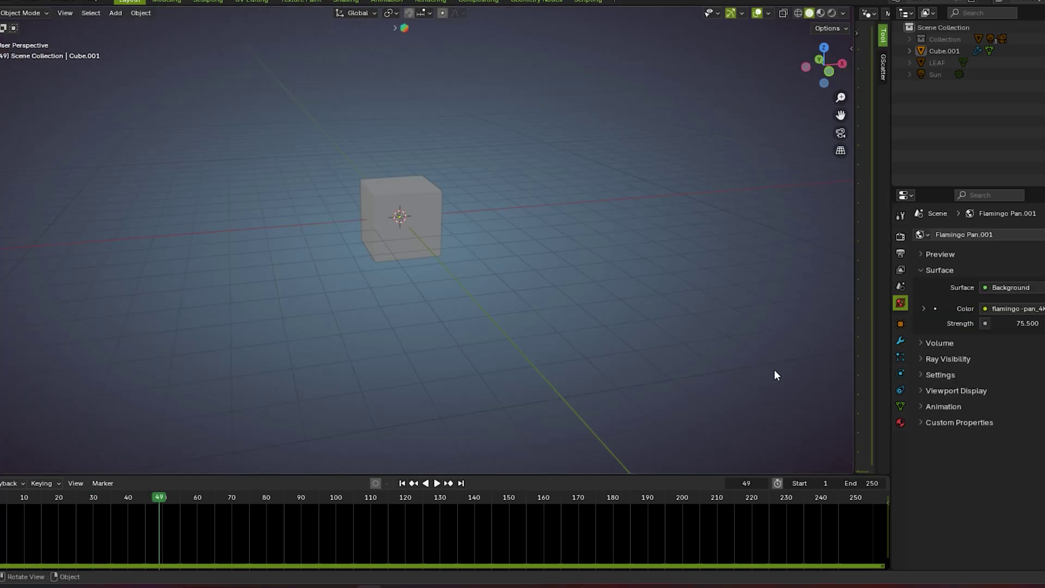
- Enlarge the geometry node editor beside the viewport and create a new node tree for Cube.001
drag(854, 279, 473, 298)
click(746, 15)
middle_drag(208, 256, 217, 255)
key(Home)
- Add a Quadratic Bézier node and connect its Curve output to the Group Output's Geometry input
key(shift+a)
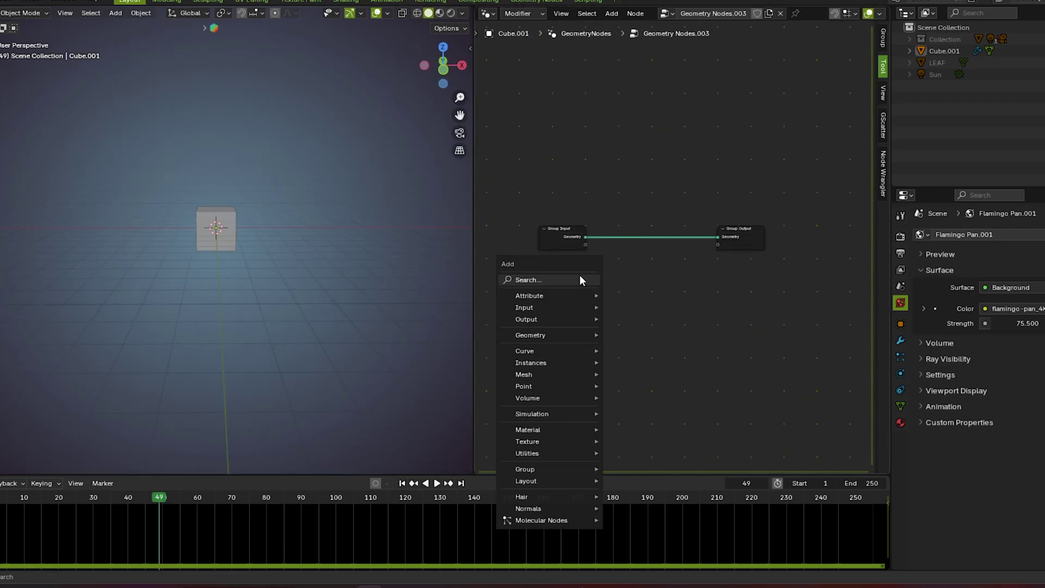
click(580, 278)
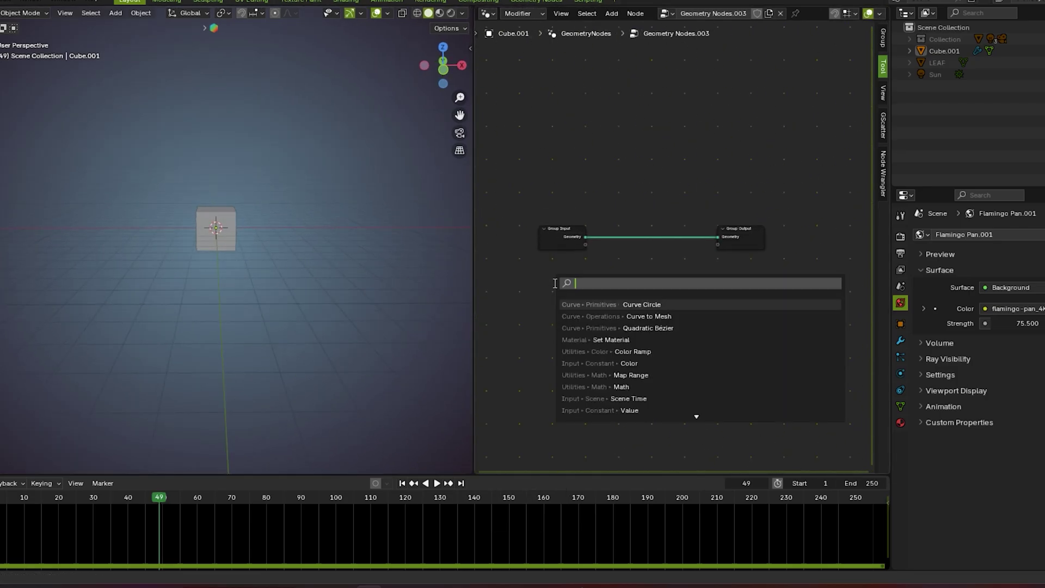
click(647, 327)
click(595, 132)
drag(611, 126, 701, 245)
- Rearrange the nodes, placing the unused Group Input below the Quadratic Bézier node
drag(558, 250, 517, 328)
scroll(664, 257, down, 1)
middle_drag(664, 257, 642, 304)
drag(497, 360, 499, 375)
middle_drag(614, 313, 603, 355)
scroll(604, 356, up, 1)
drag(541, 231, 516, 246)
- Insert a Curve to Mesh node between the Quadratic Bézier and Group Output nodes
click(608, 250)
key(shift+a)
click(608, 251)
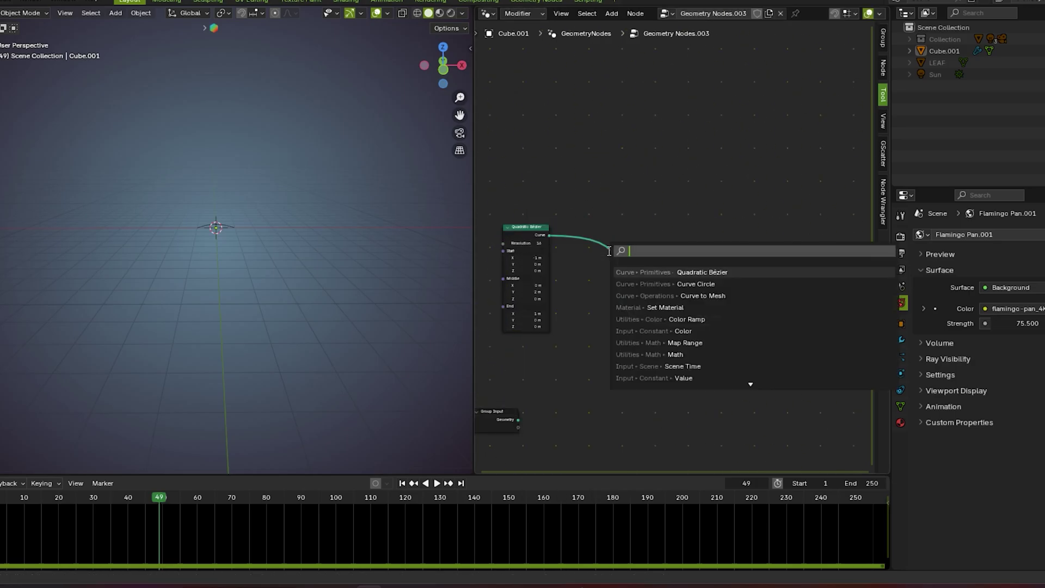
click(686, 294)
click(629, 299)
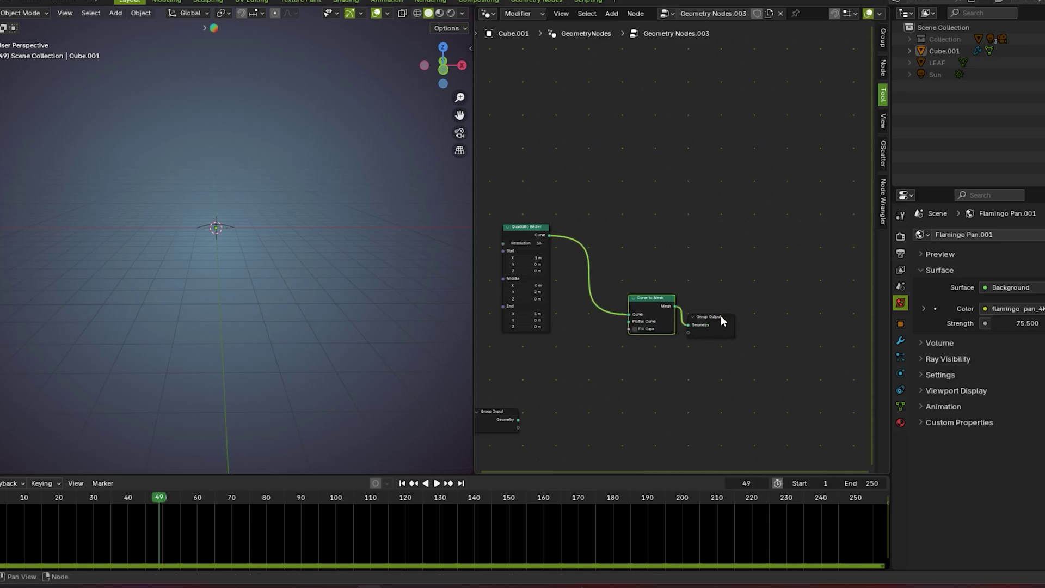
- Set the Quadratic Bézier's Start X, Y and Z to 0 m
middle_drag(231, 224, 261, 305)
drag(524, 258, 525, 270)
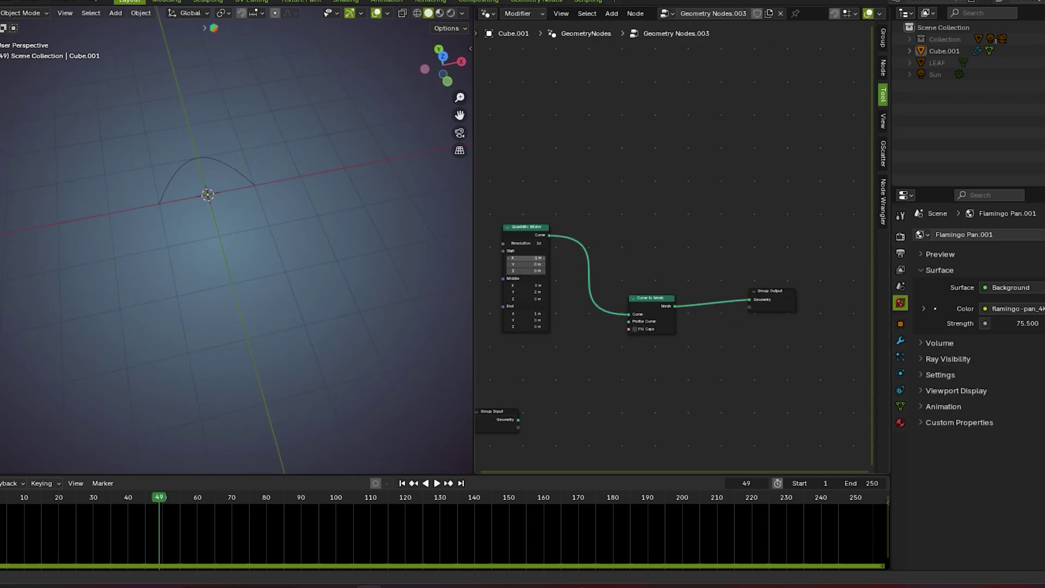
click(558, 252)
scroll(626, 247, up, 7)
middle_drag(627, 247, 866, 218)
scroll(730, 250, up, 7)
middle_drag(773, 262, 725, 267)
scroll(699, 242, up, 1)
drag(667, 229, 667, 271)
key(BackSpace)
text(0)
key(Return)
- Set all Middle and End coordinates of the Quadratic Bézier to 0 m
drag(648, 318, 648, 360)
key(BackSpace)
text(0)
key(Return)
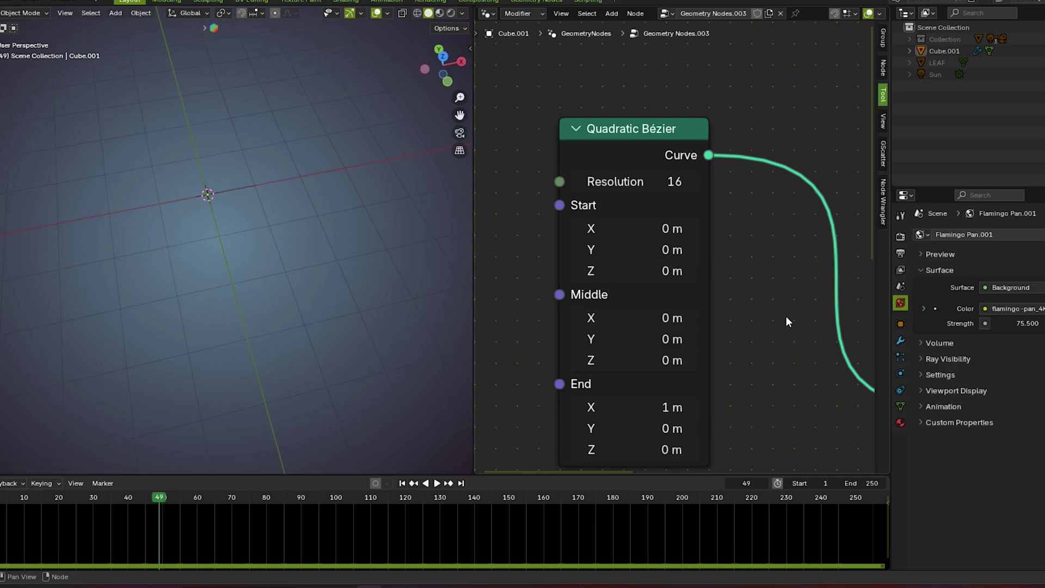
drag(621, 407, 621, 450)
key(BackSpace)
text(0)
key(Return)
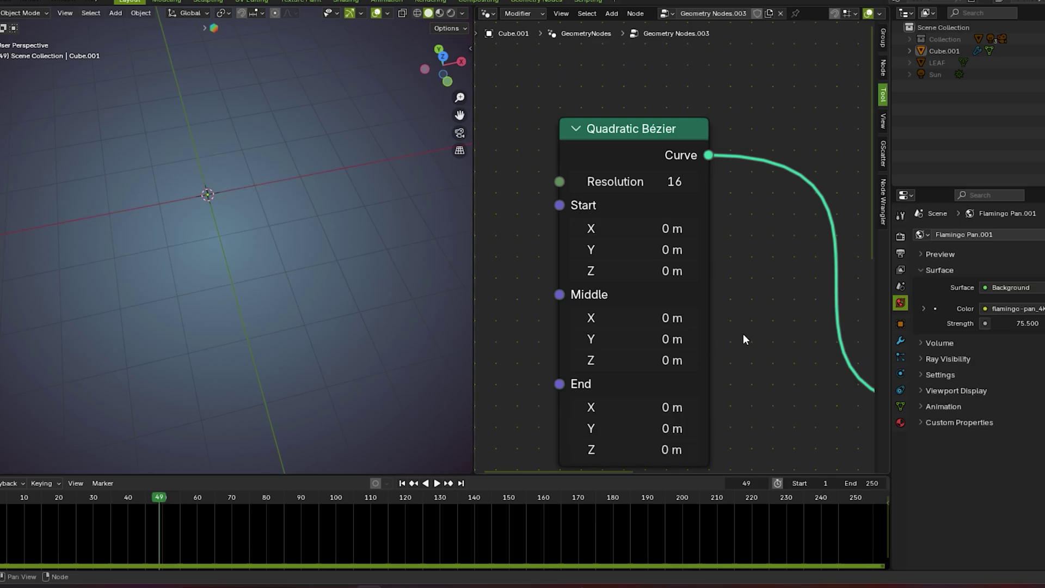
- Set the Quadratic Bézier's Middle Z to 0.5 m
click(634, 360)
key(BackSpace)
key(BackSpace)
key(BackSpace)
text(0)
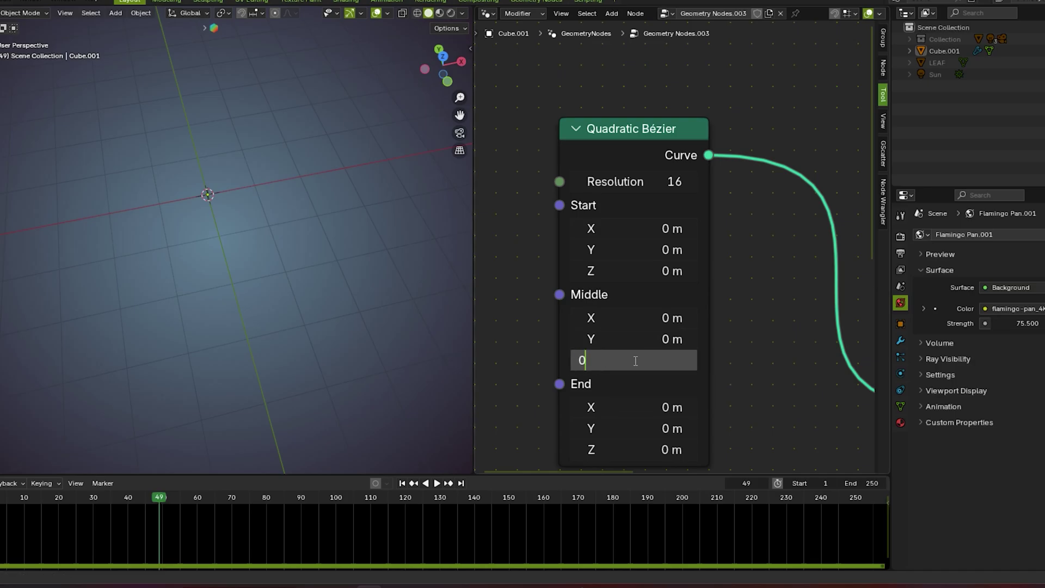
text(.5)
key(Return)
- Set the Quadratic Bézier's Start Z to 10 m and view the upright curve from the side
click(605, 270)
key(BackSpace)
key(BackSpace)
key(BackSpace)
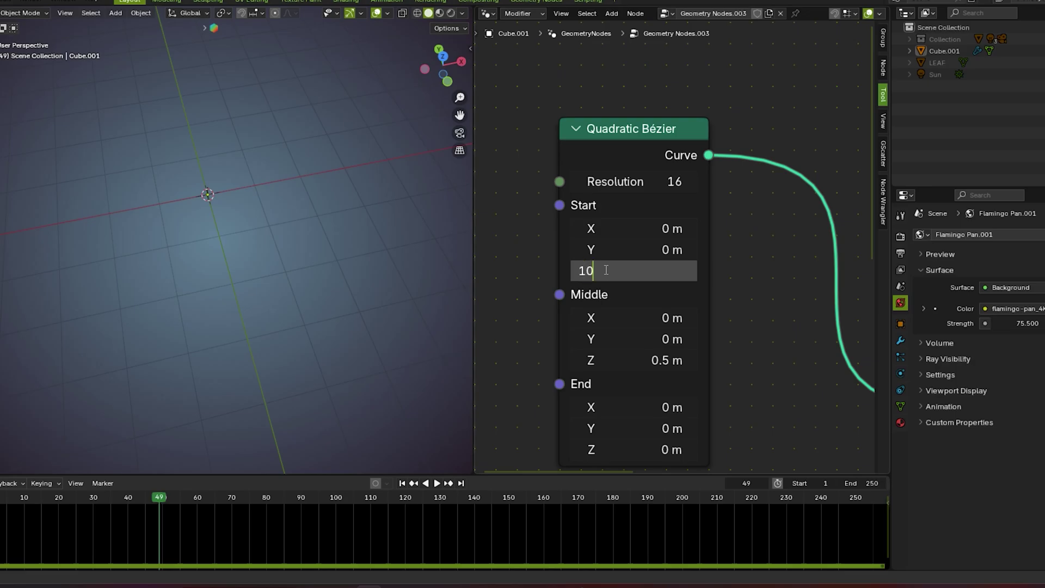
text(10)
key(Return)
middle_drag(221, 217, 201, 210)
key(KP_0)
key(KP_0)
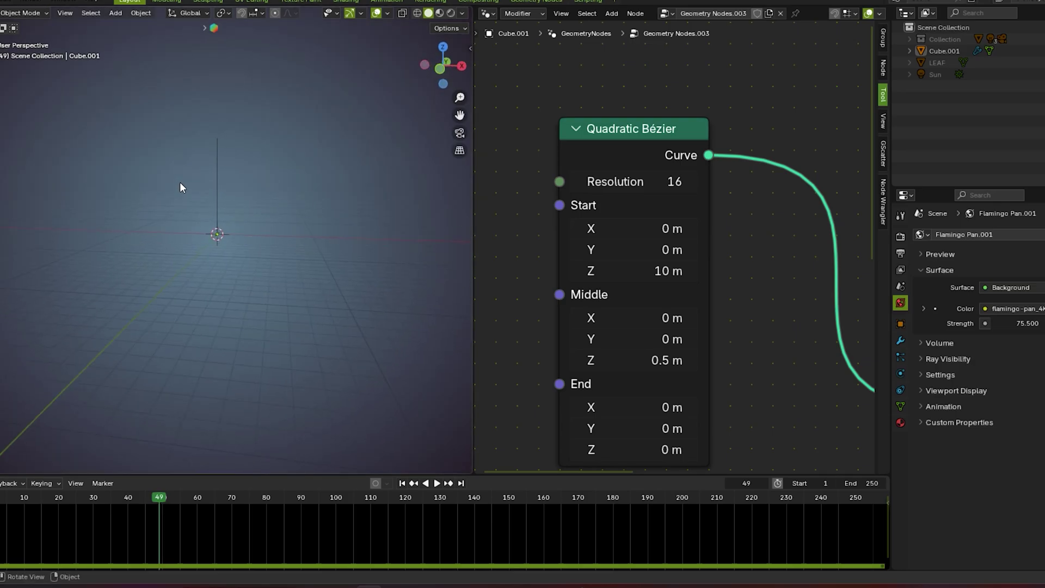
- Add a Curve Circle node and connect it to the Profile Curve input of Curve to Mesh
scroll(736, 237, down, 5)
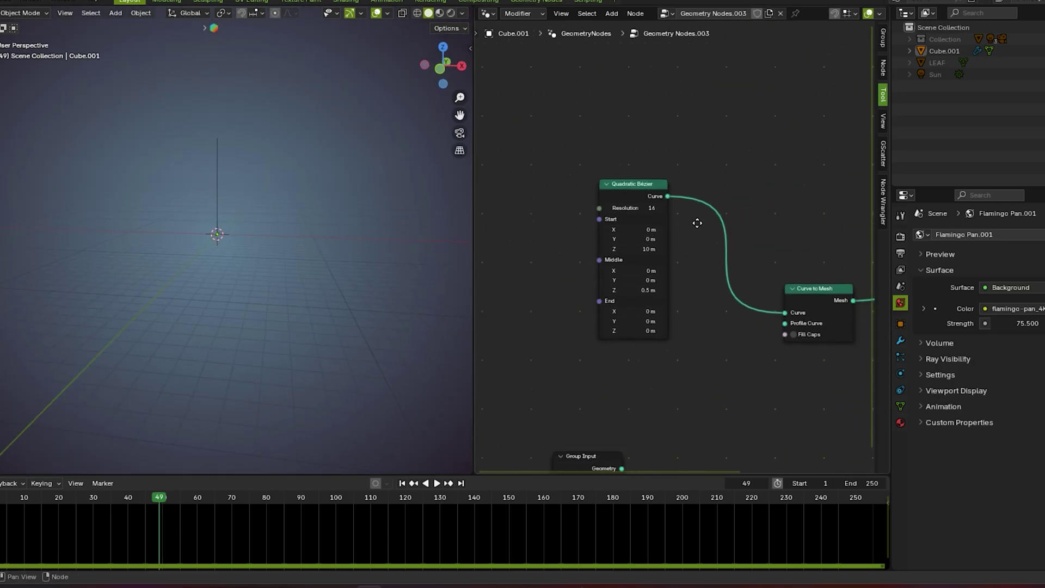
scroll(690, 232, down, 1)
middle_drag(690, 231, 635, 210)
scroll(570, 231, down, 5)
middle_drag(591, 275, 604, 276)
drag(567, 338, 528, 342)
click(687, 316)
scroll(687, 316, up, 5)
key(shift+a)
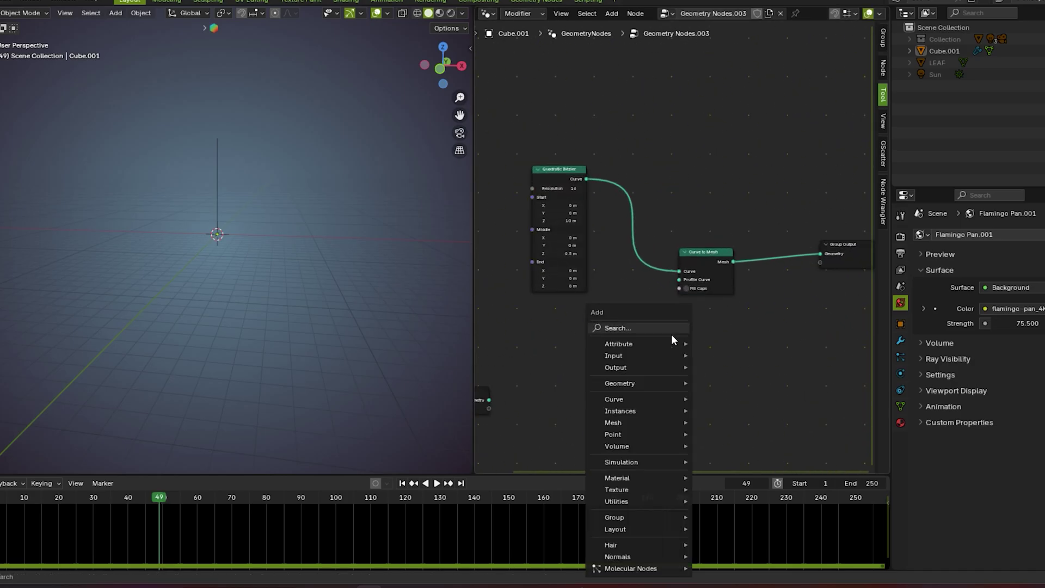
click(653, 328)
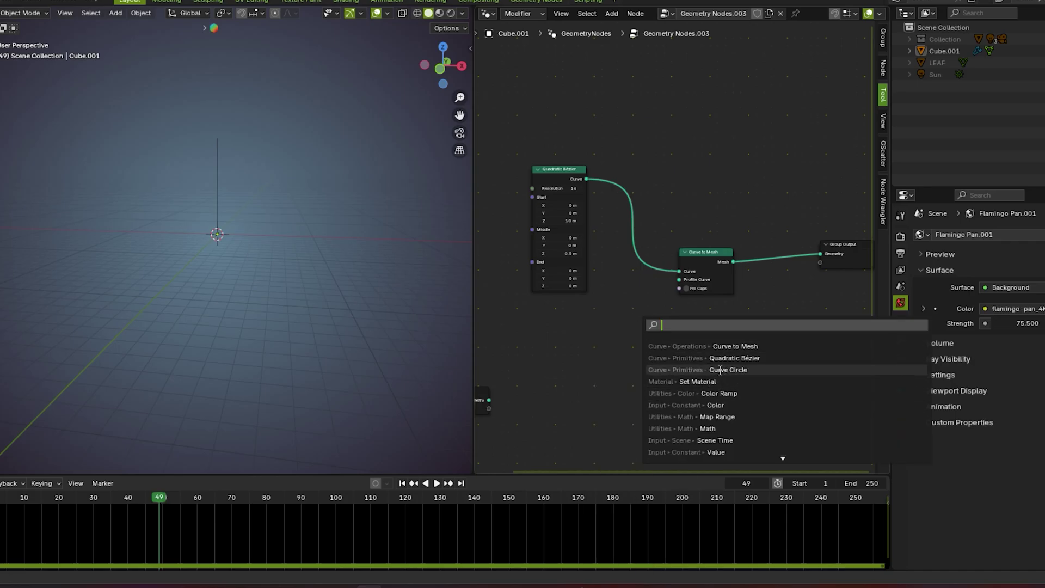
click(719, 370)
click(683, 371)
drag(689, 366, 680, 279)
drag(651, 367, 651, 348)
- Reduce the Curve Circle's radius to 0.1 m and check the stem's thickness in the viewport
middle_drag(275, 256, 255, 275)
middle_drag(637, 350, 651, 284)
scroll(677, 348, up, 2)
click(681, 348)
click(646, 347)
click(646, 347)
click(646, 348)
click(646, 347)
click(647, 347)
click(647, 346)
click(647, 346)
click(647, 346)
click(647, 347)
click(648, 346)
click(708, 346)
click(709, 345)
middle_drag(261, 253, 310, 284)
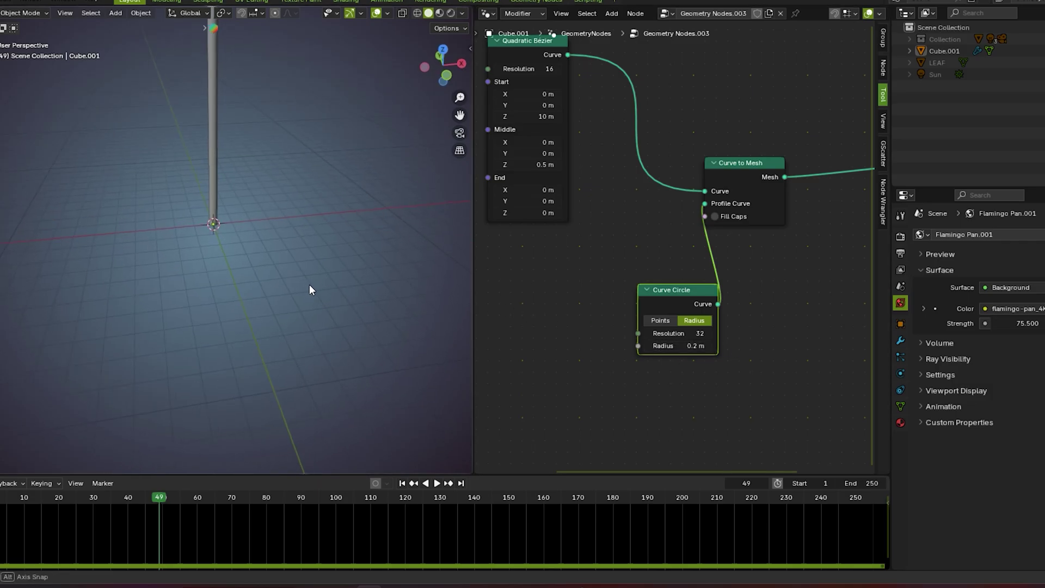
click(647, 346)
middle_drag(261, 250, 247, 223)
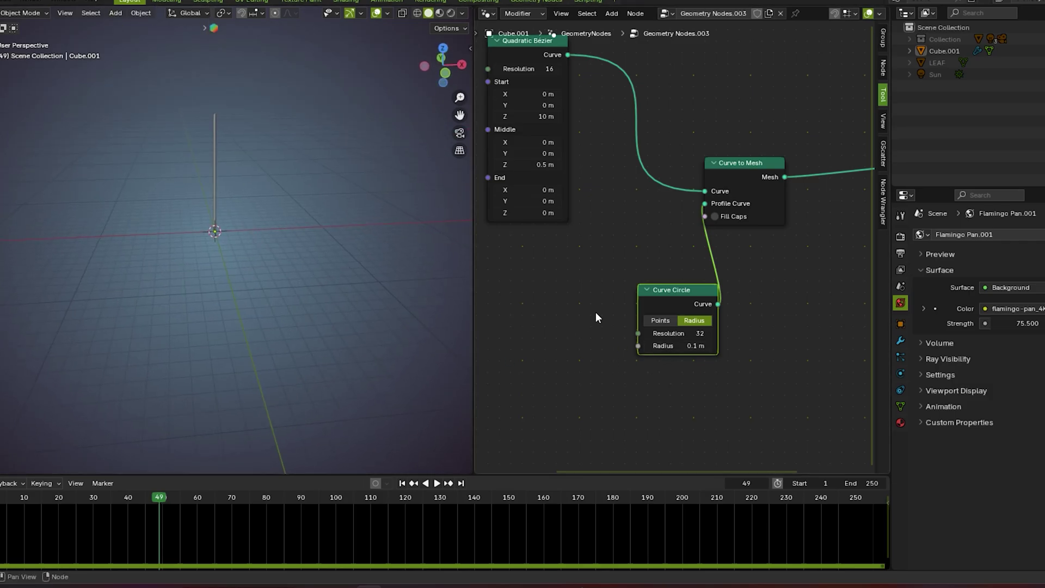
- Place the Curve Circle closer to Curve to Mesh and move the Group Output farther away from it
scroll(595, 312, down, 6)
drag(673, 273, 655, 241)
click(716, 283)
scroll(723, 284, down, 4)
middle_drag(723, 285, 645, 323)
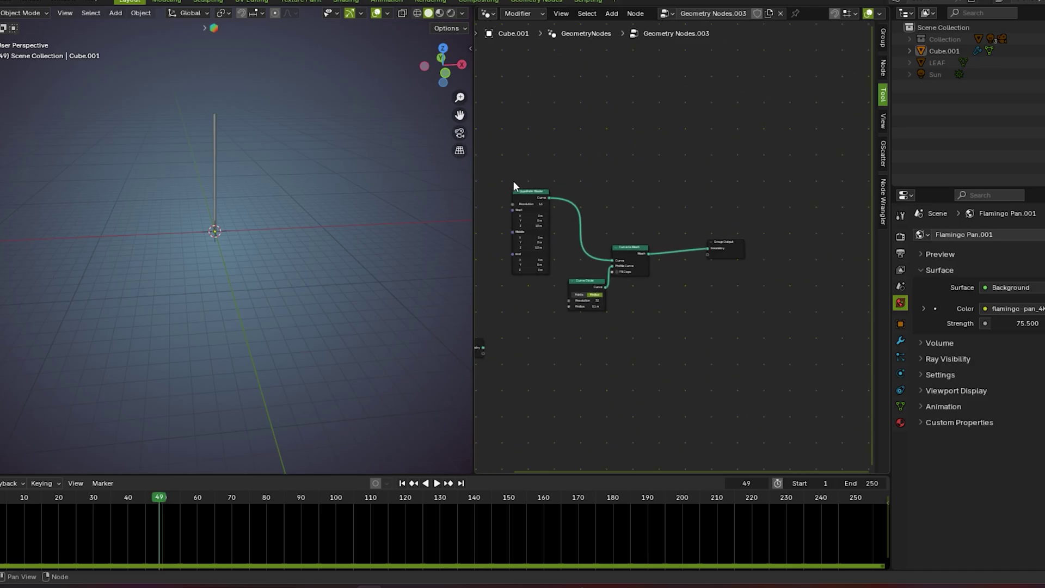
drag(734, 247, 792, 241)
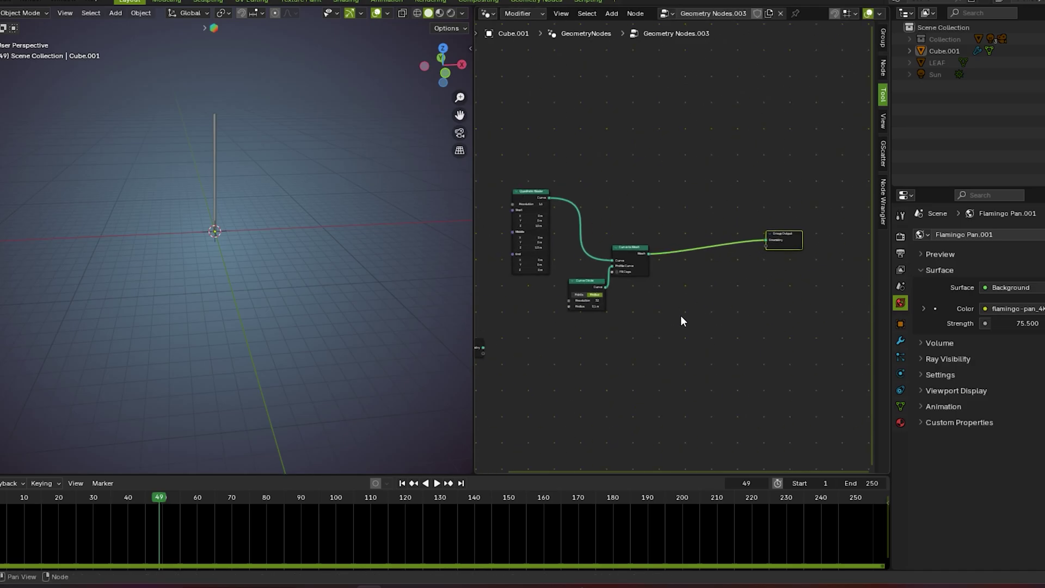
- Space out the Curve to Mesh, Curve Circle and Quadratic Bézier nodes to make room between them
scroll(675, 310, down, 2)
scroll(626, 321, up, 2)
scroll(637, 303, up, 2)
drag(629, 303, 669, 292)
click(551, 339)
scroll(636, 376, down, 2)
scroll(632, 365, up, 1)
drag(574, 328, 582, 333)
drag(508, 233, 479, 240)
scroll(612, 240, down, 4)
middle_drag(590, 237, 657, 260)
- Insert a Set Position node between the Quadratic Bézier and Curve to Mesh nodes
key(shift+a)
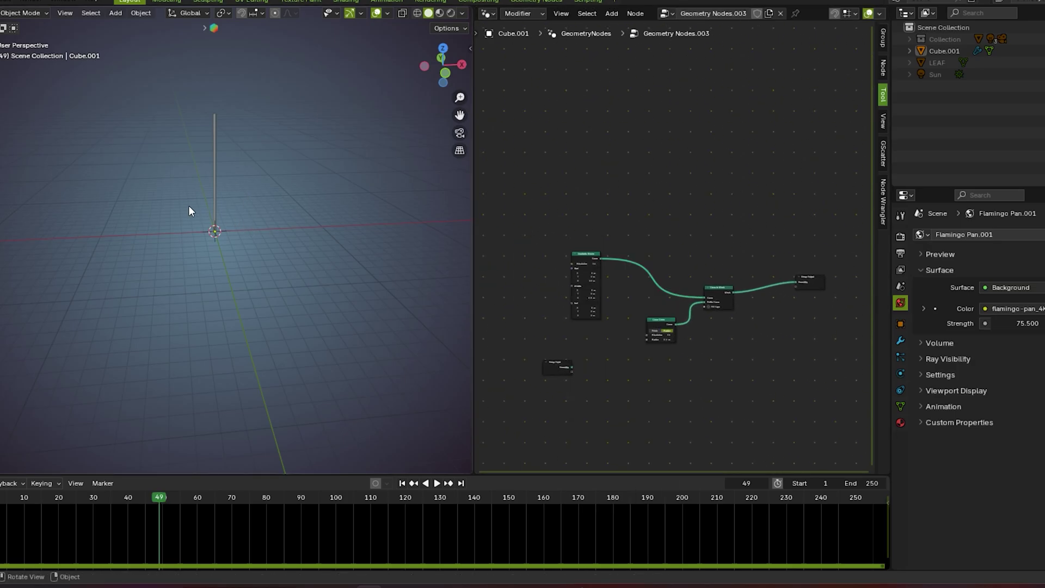
key(shift+a)
click(556, 226)
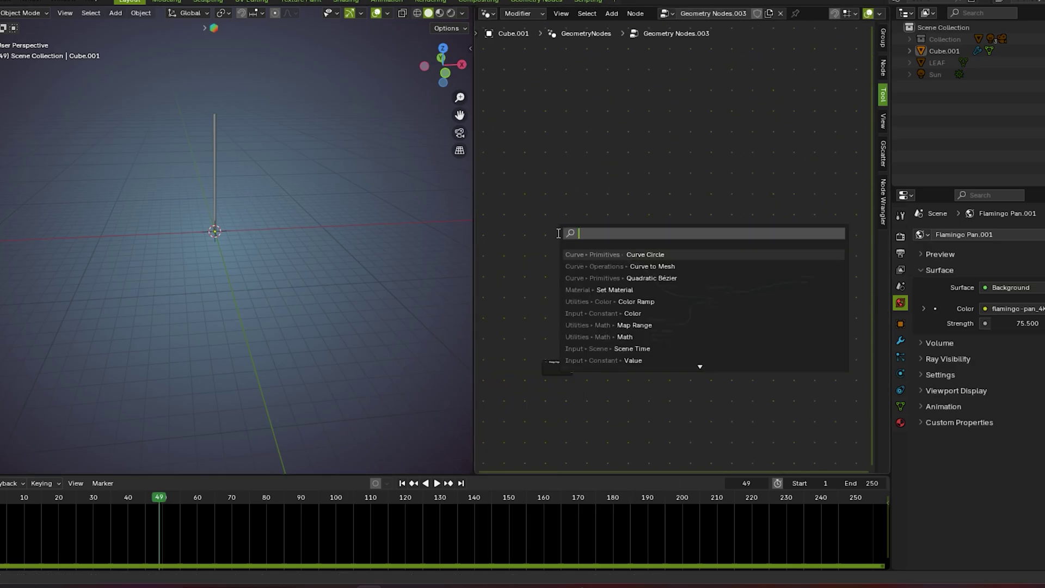
text(set)
key(Down)
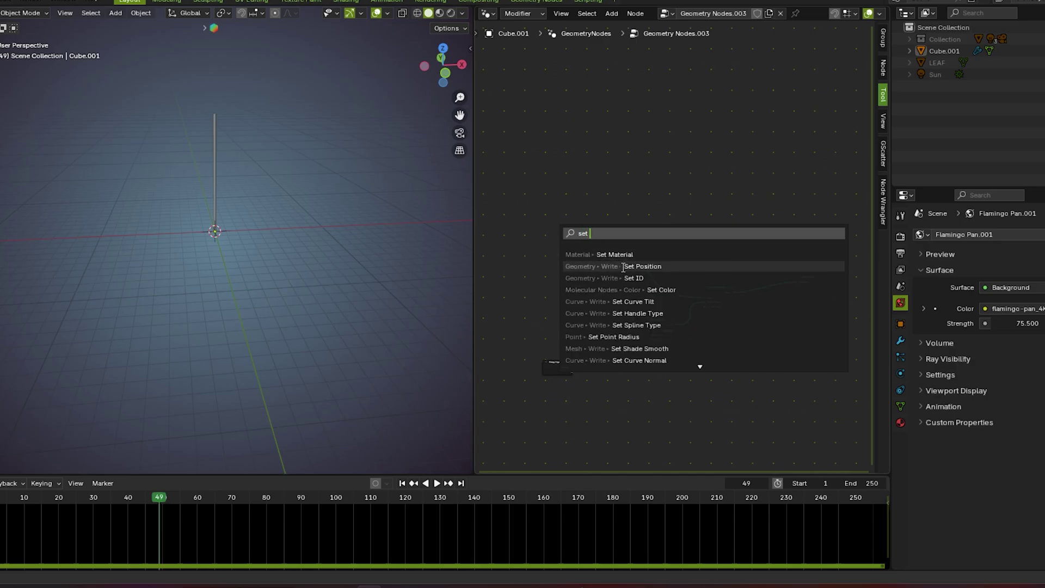
key(Return)
click(641, 259)
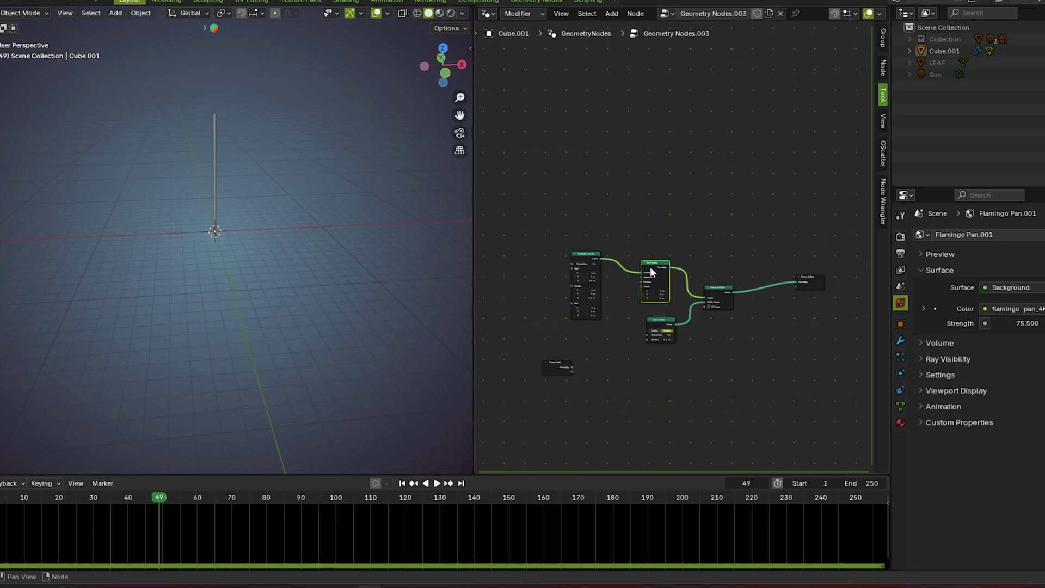
- Add a Noise Texture node with its Fac output linked to the Set Position node's Offset
scroll(662, 259, up, 5)
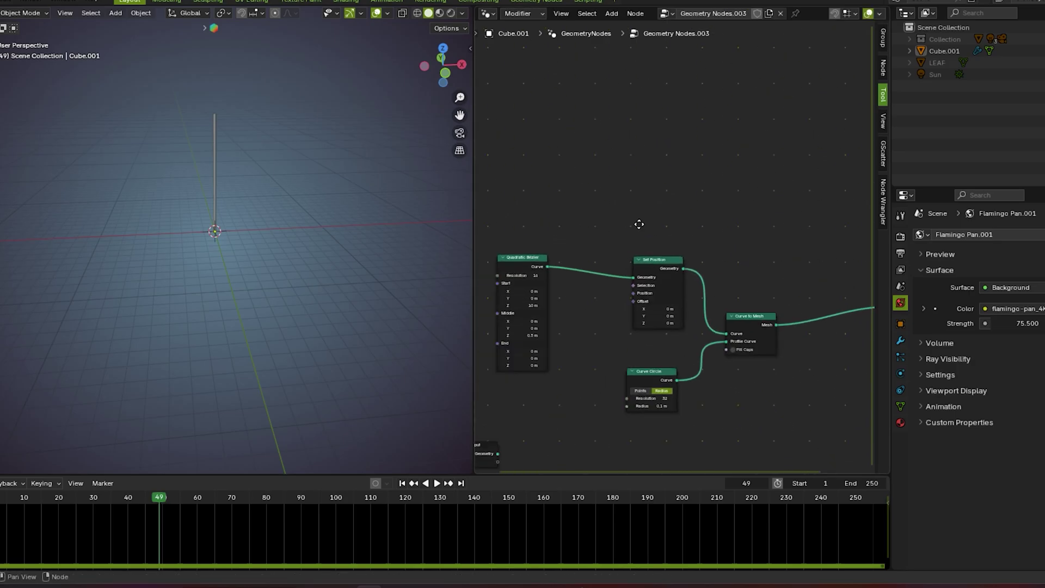
scroll(668, 264, down, 1)
drag(639, 293, 566, 121)
text(noise)
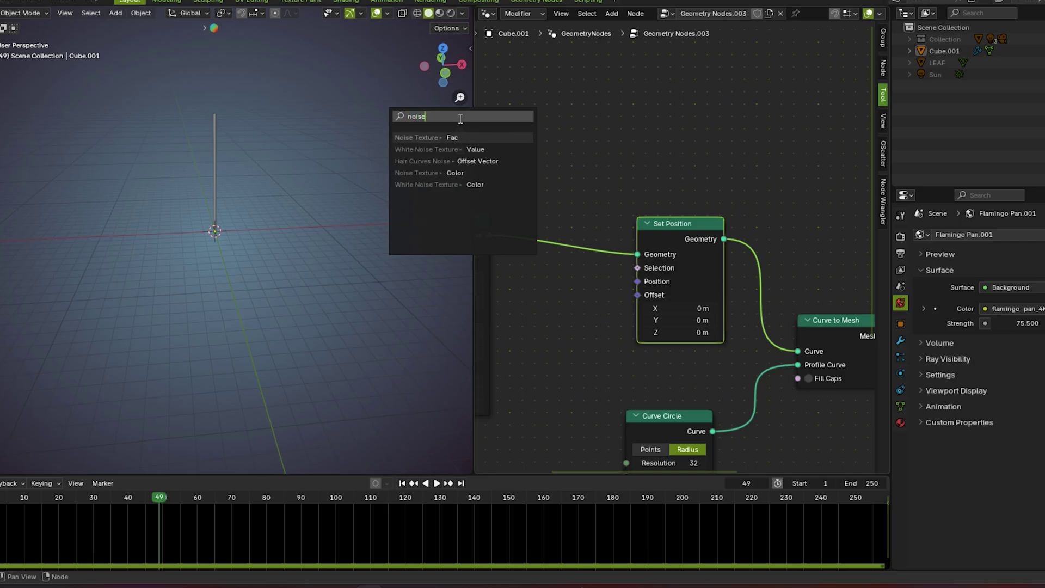
click(460, 135)
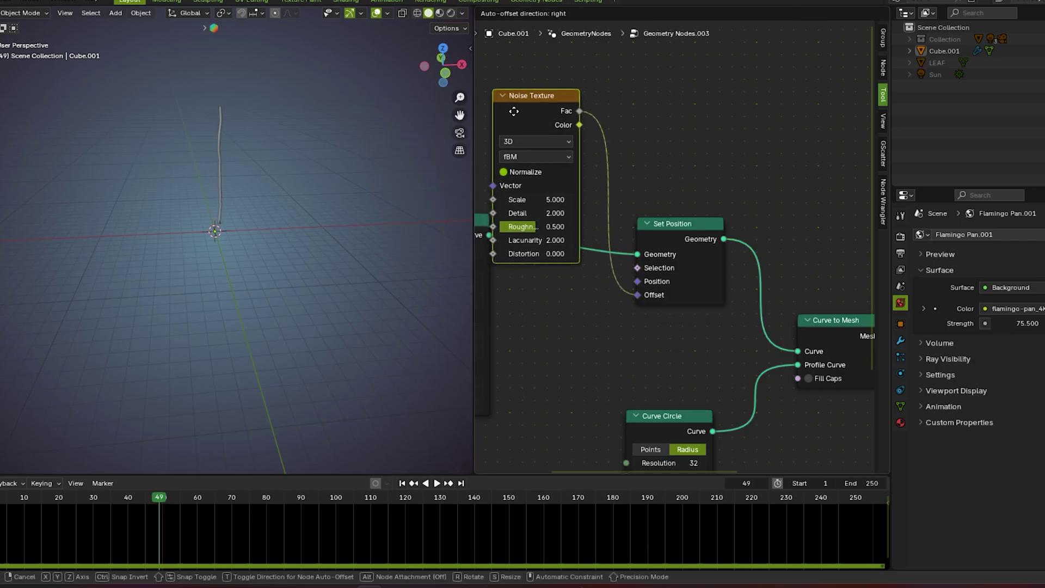
click(493, 62)
- Set the Noise Texture to 4D and place the node above the Quadratic Bézier
scroll(556, 128, down, 4)
click(556, 130)
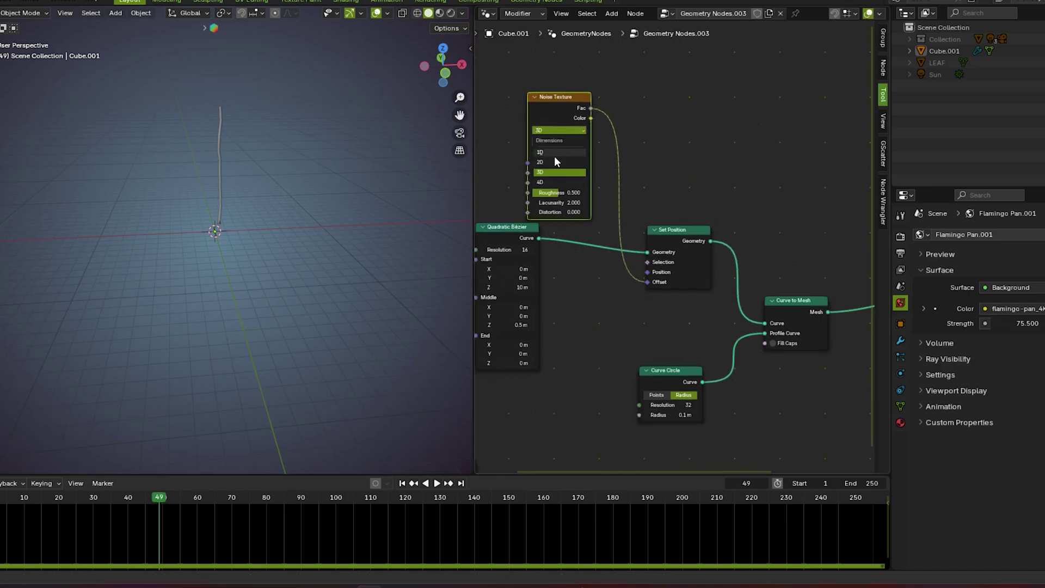
click(545, 184)
scroll(562, 143, down, 2)
drag(563, 141, 534, 123)
scroll(636, 112, down, 2)
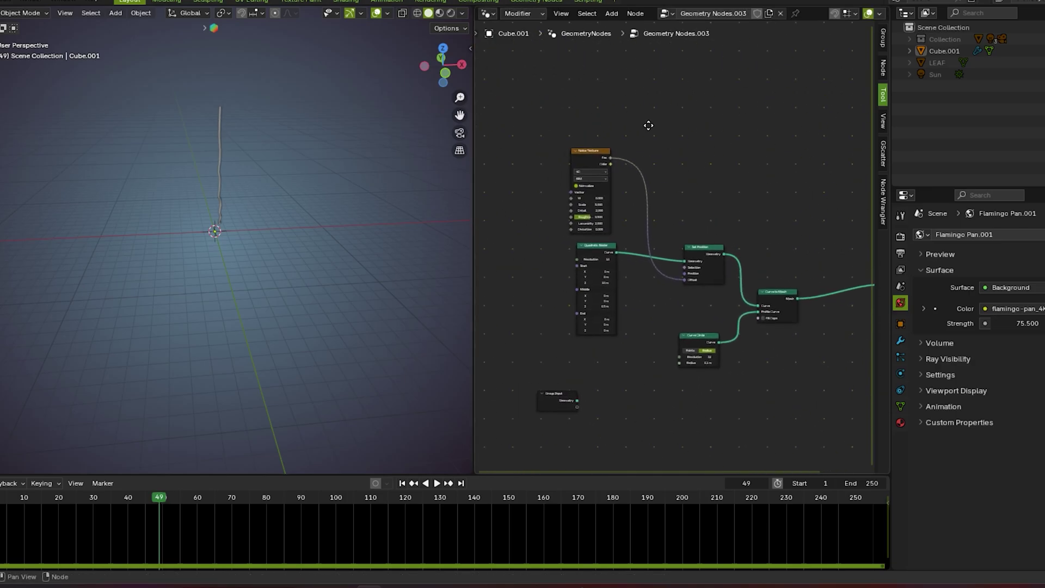
drag(579, 157, 580, 144)
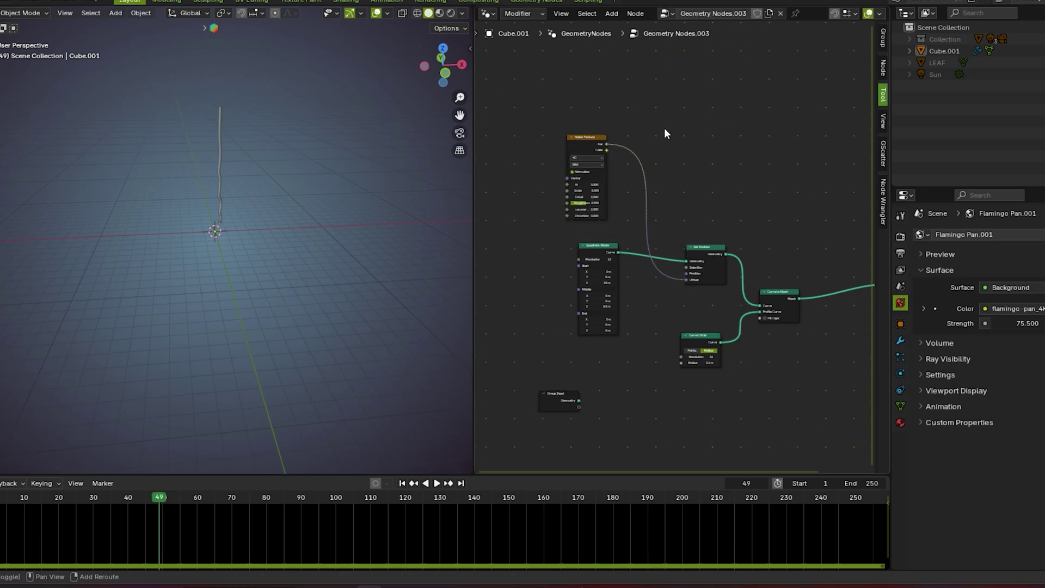
- Add a Vector Math node near the Noise Texture and place a duplicate of it alongside
key(shift+a)
middle_drag(305, 216, 232, 213)
scroll(626, 175, down, 2)
key(shift+a)
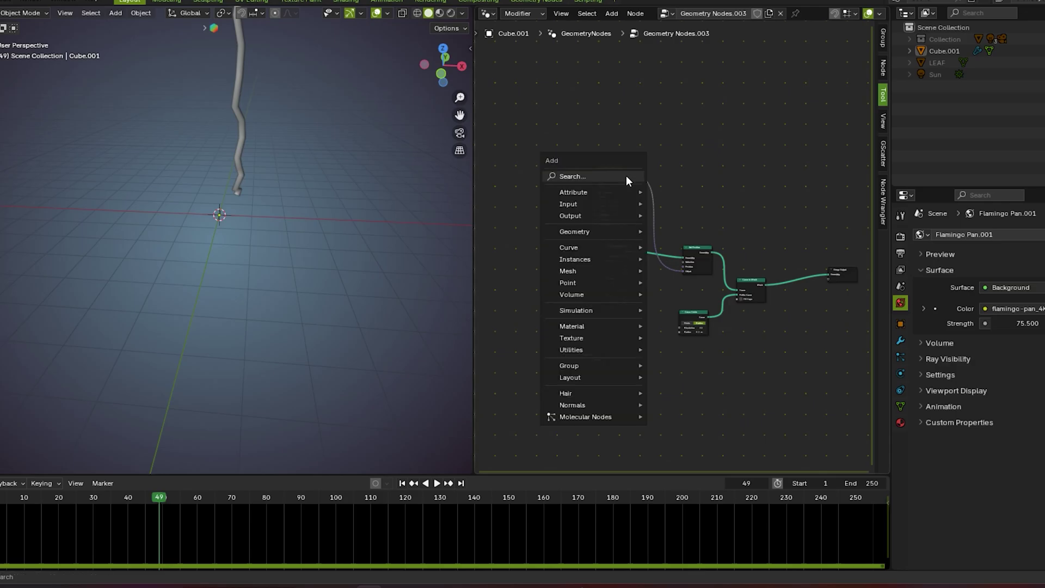
click(622, 174)
text(vector)
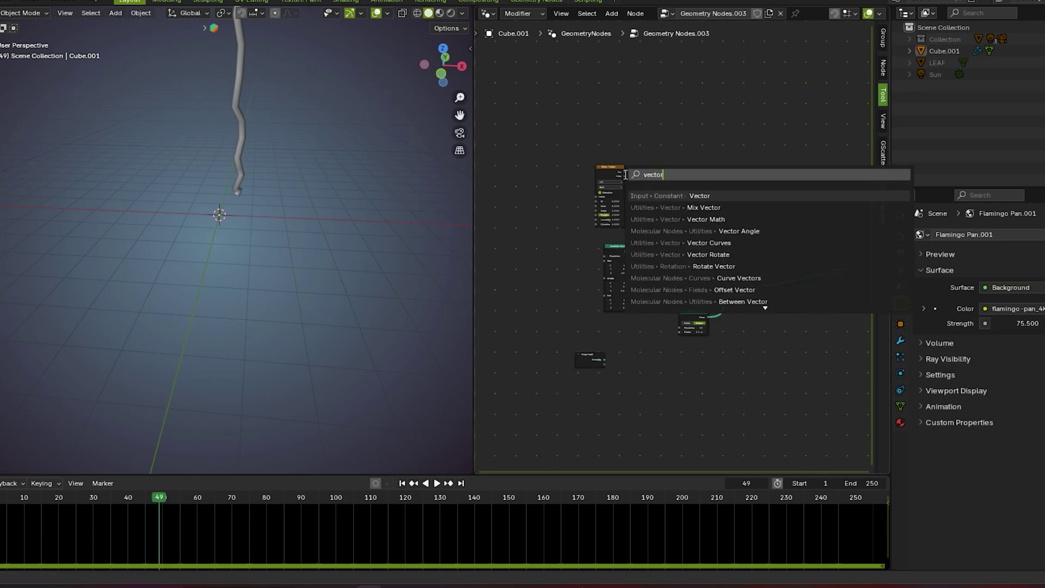
click(685, 219)
click(668, 133)
scroll(695, 156, up, 7)
key(shift+d)
click(765, 132)
- Set the first Vector Math node to Subtract and insert it between the Noise Texture and Set Position's Offset
click(687, 78)
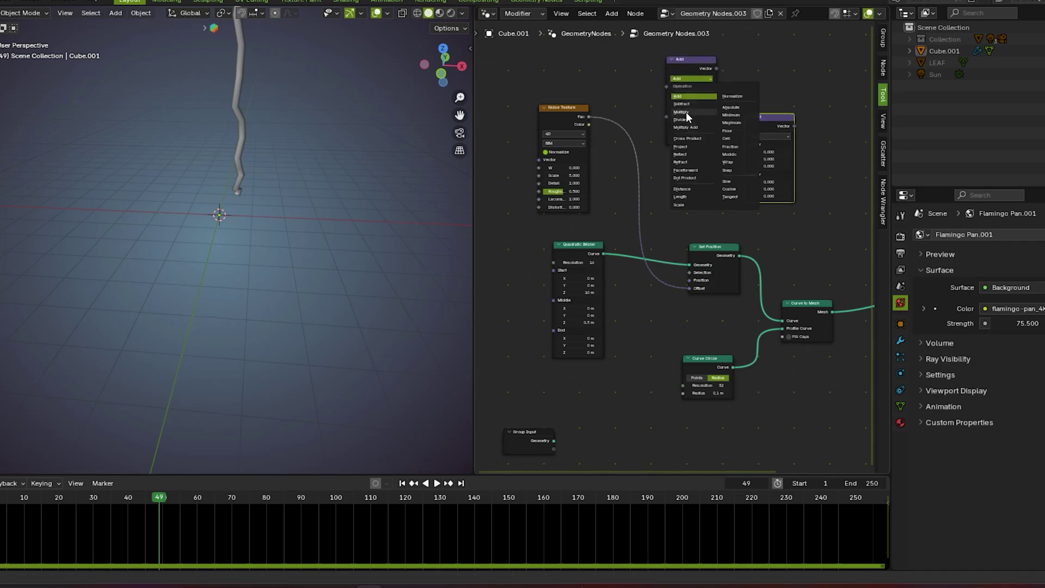
click(681, 103)
drag(682, 103, 638, 151)
drag(556, 110, 526, 112)
- Set the second Vector Math node to Multiply and the Subtract node's second vector to 0.5 on all axes
click(765, 136)
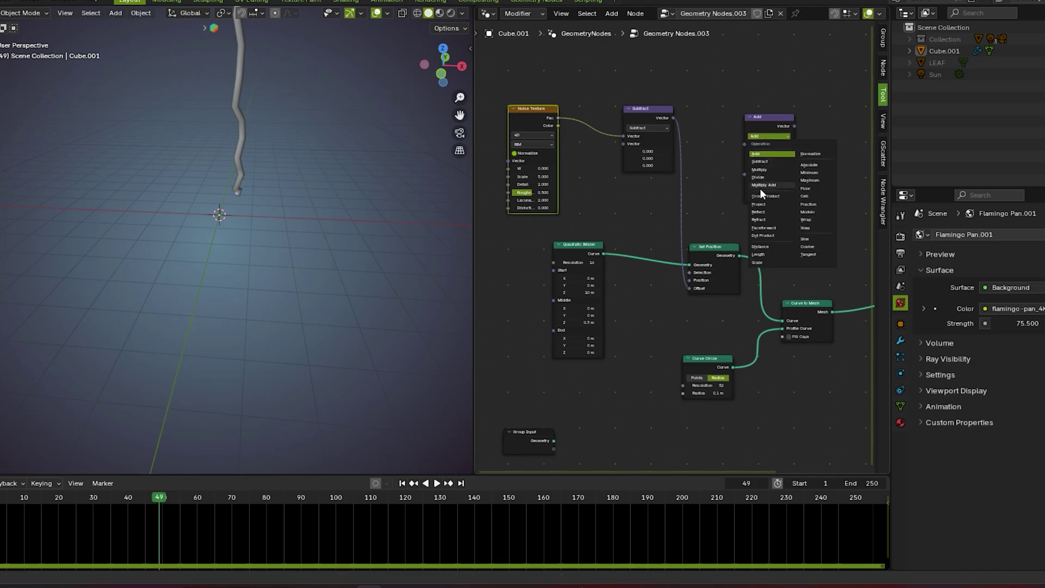
click(759, 169)
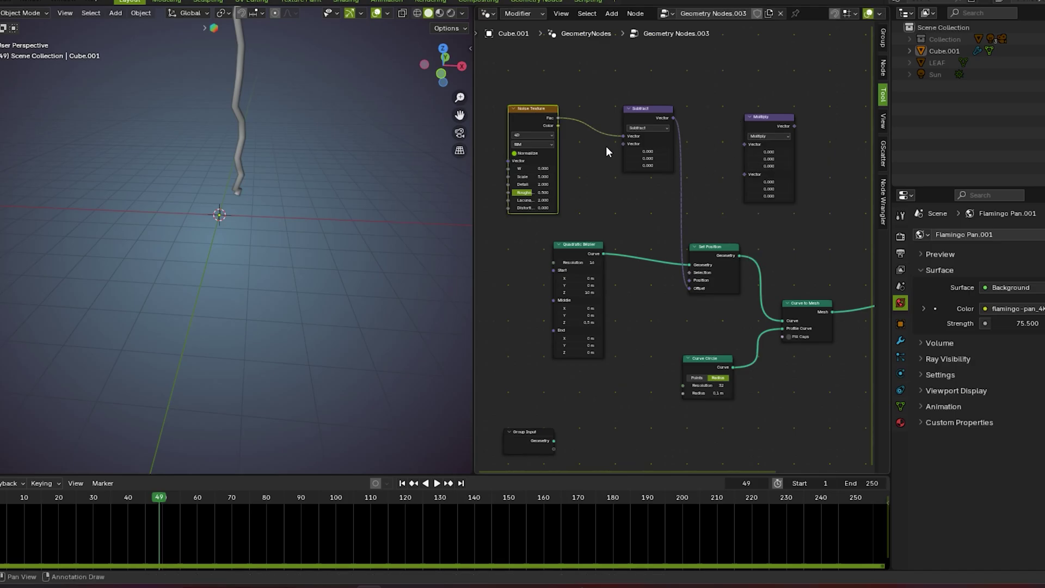
drag(648, 151, 648, 166)
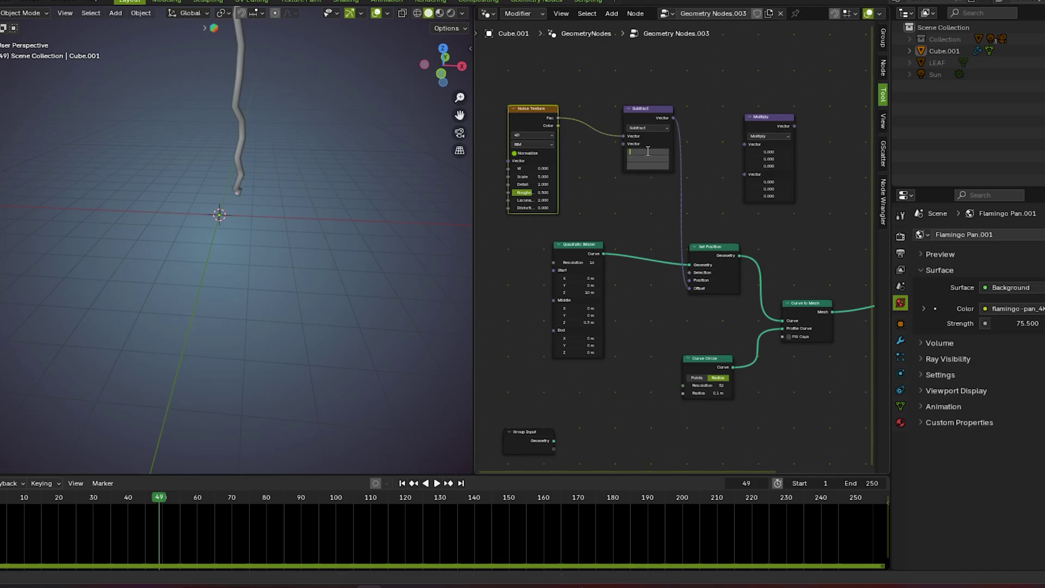
key(Return)
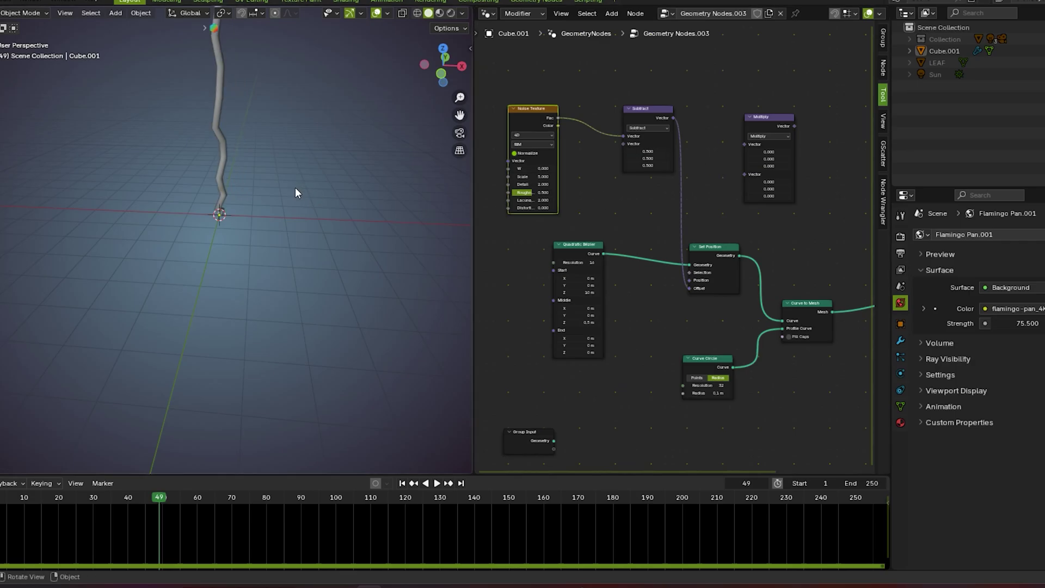
- Set the Noise Texture's Scale to 0.7
scroll(522, 168, up, 2)
middle_drag(523, 168, 659, 177)
drag(621, 159, 577, 159)
middle_drag(434, 168, 363, 177)
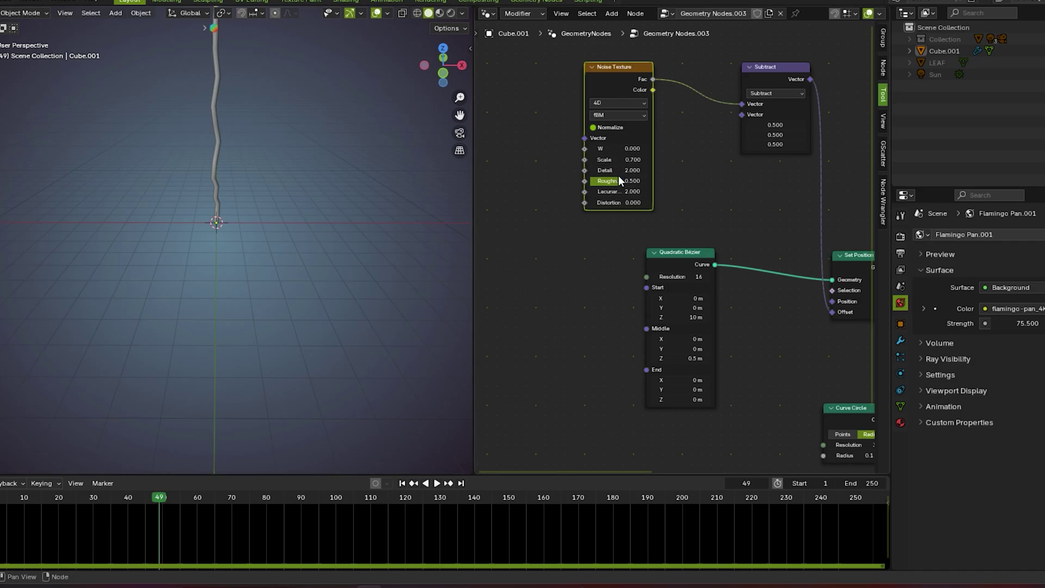
- Adjust the Noise Texture's Roughness and lower its Lacunarity to reshape the stem's bends
drag(615, 181, 590, 181)
middle_drag(283, 178, 285, 188)
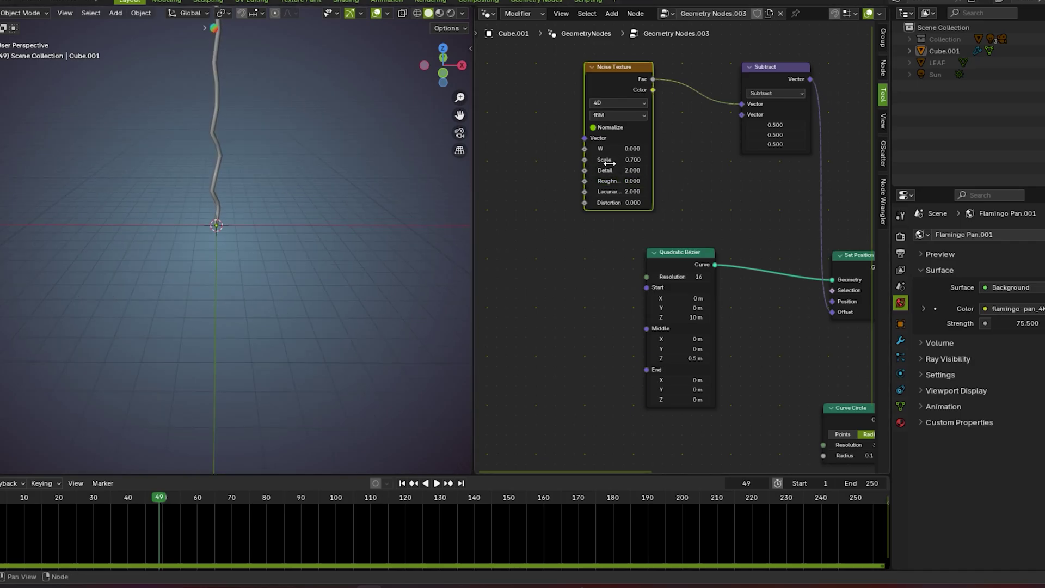
mouse_move(612, 180)
mouse_down()
mouse_move(634, 180)
mouse_move(604, 192)
mouse_up()
middle_drag(361, 160, 191, 127)
- Insert the Multiply node between the Subtract node and Set Position's Offset
scroll(697, 189, down, 3)
middle_drag(661, 191, 732, 175)
click(693, 168)
drag(734, 156, 695, 174)
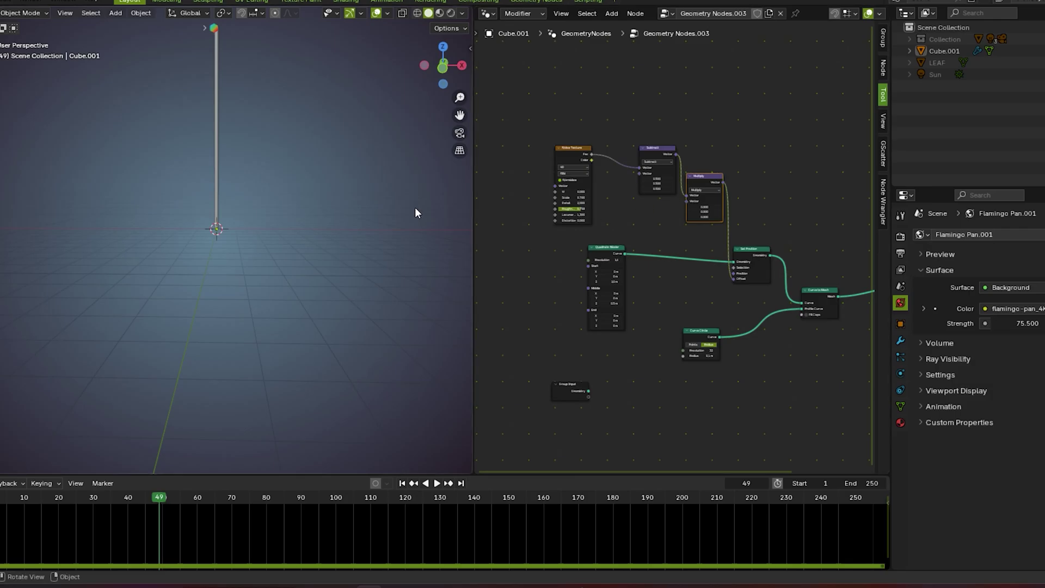
middle_drag(256, 210, 294, 212)
scroll(661, 229, up, 2)
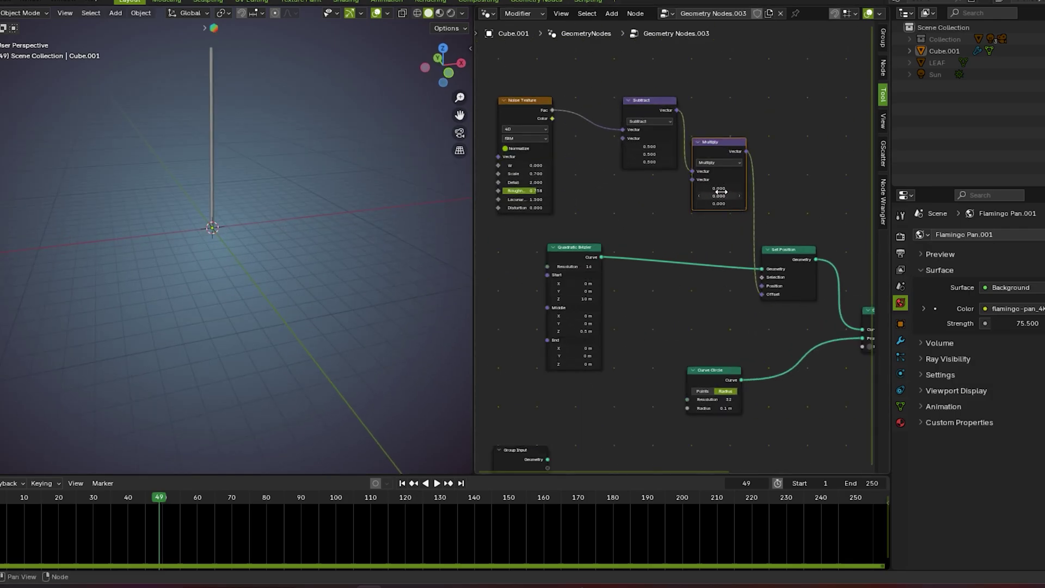
drag(718, 188, 718, 203)
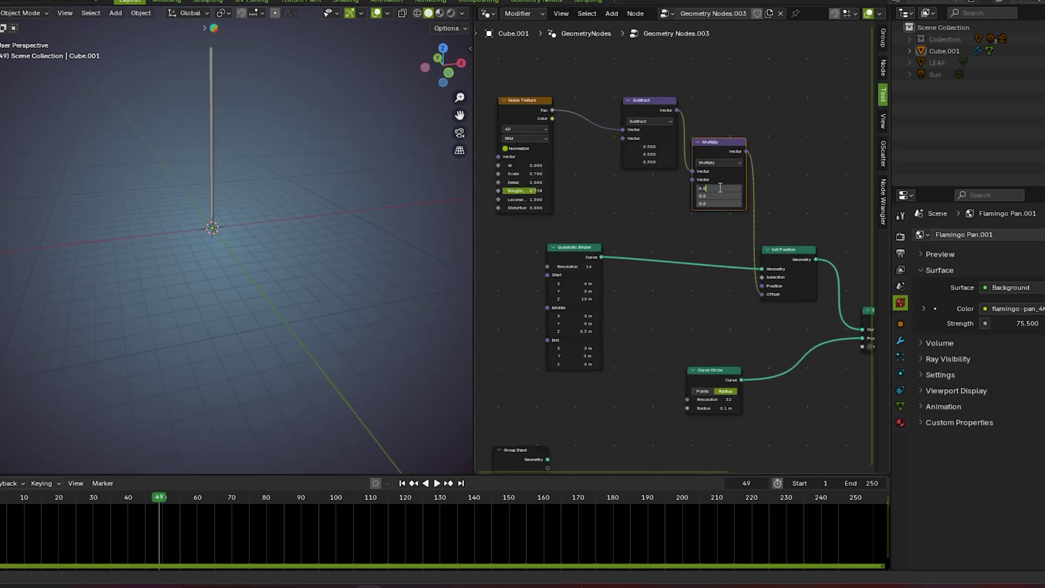
key(Return)
- Move the Noise Texture and Quadratic Bézier nodes apart to free space between them
scroll(651, 185, down, 3)
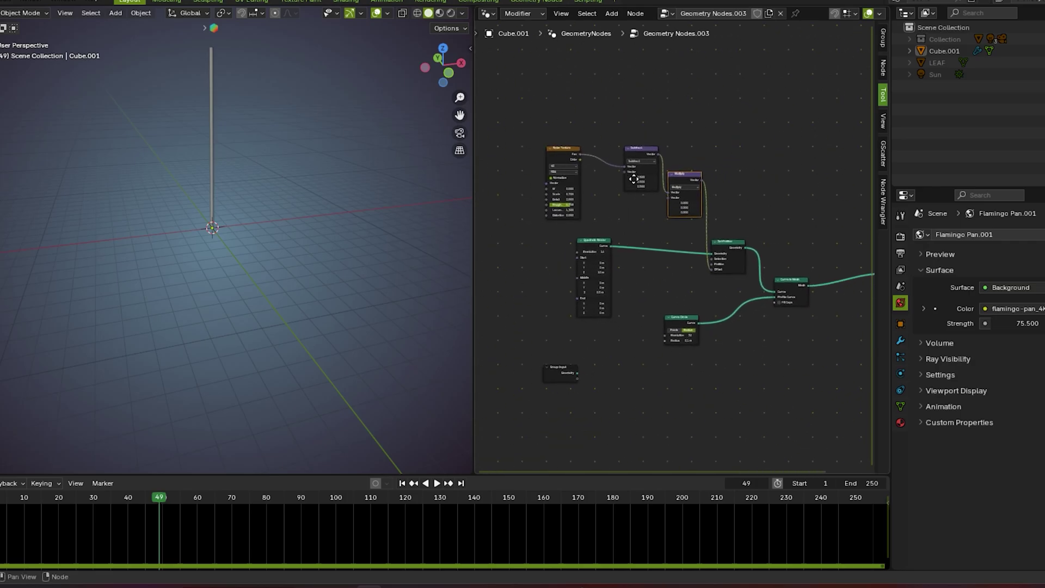
drag(572, 143, 558, 120)
drag(587, 243, 591, 257)
- Add a Spline Parameter node between the Noise Texture and Quadratic Bézier nodes
key(shift+a)
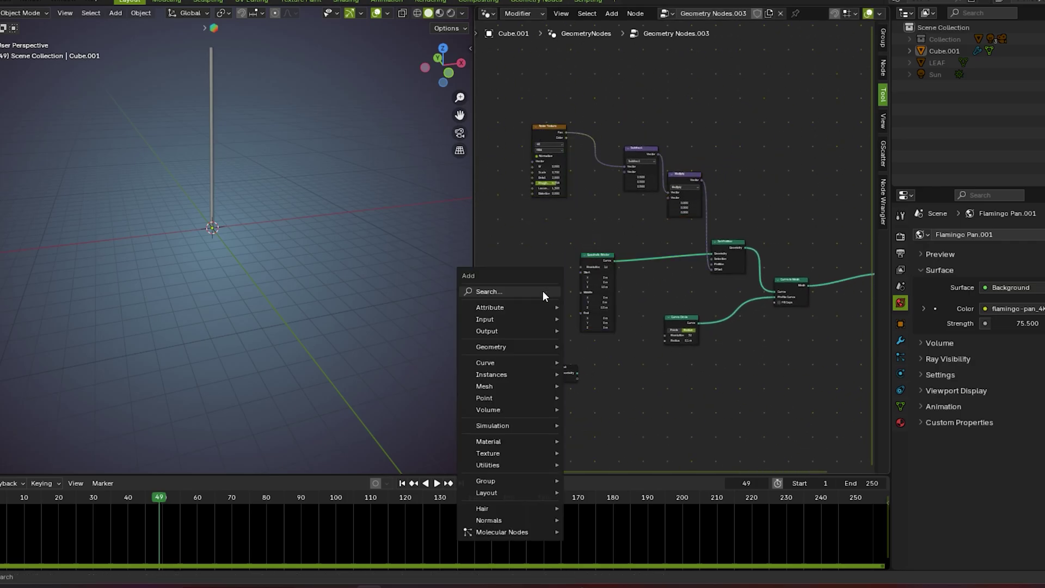
click(543, 291)
text(pline)
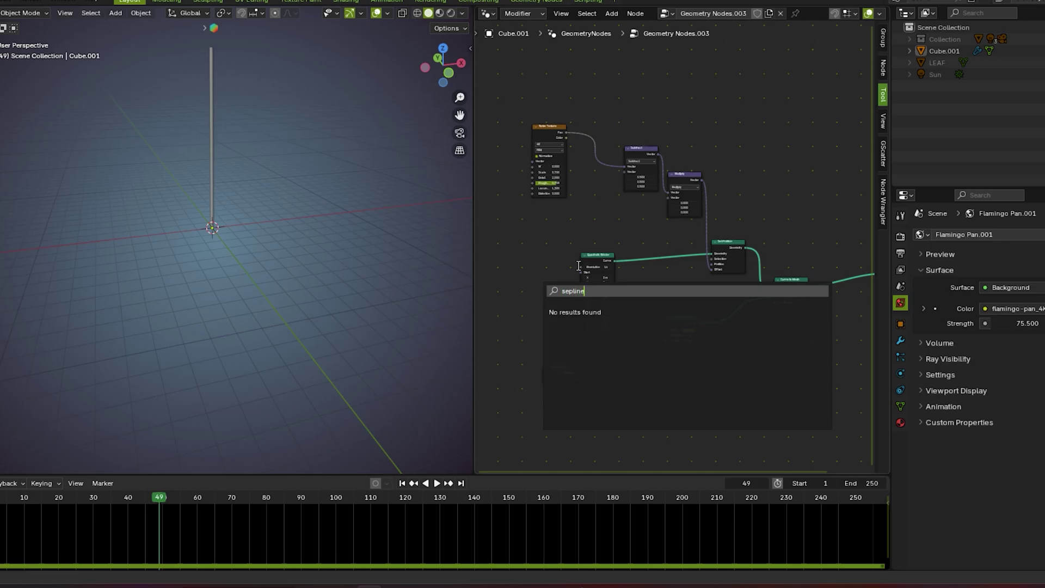
key(BackSpace)
key(BackSpace)
key(BackSpace)
key(BackSpace)
key(BackSpace)
key(BackSpace)
text(cur)
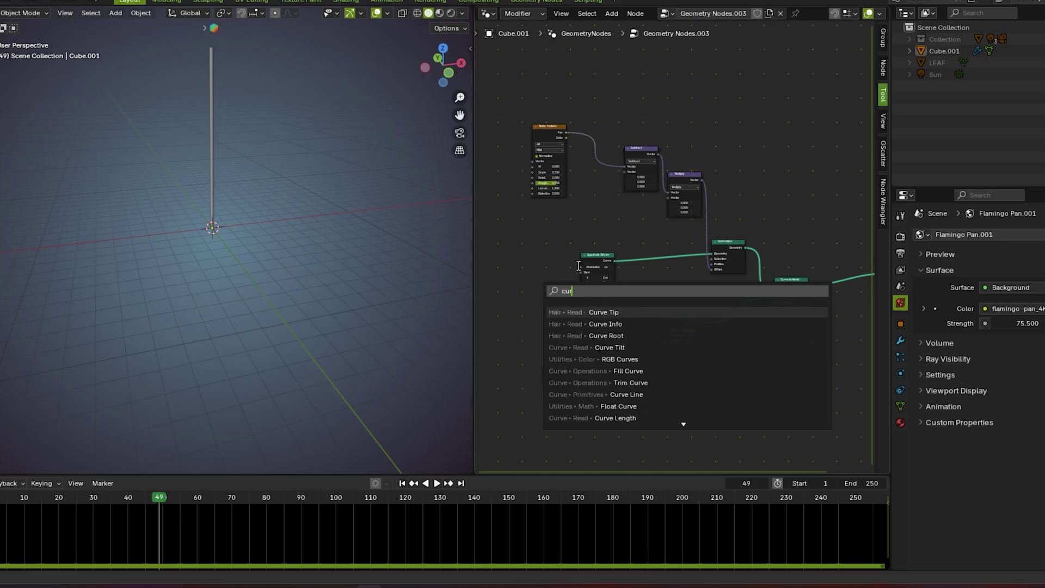
text(ve para)
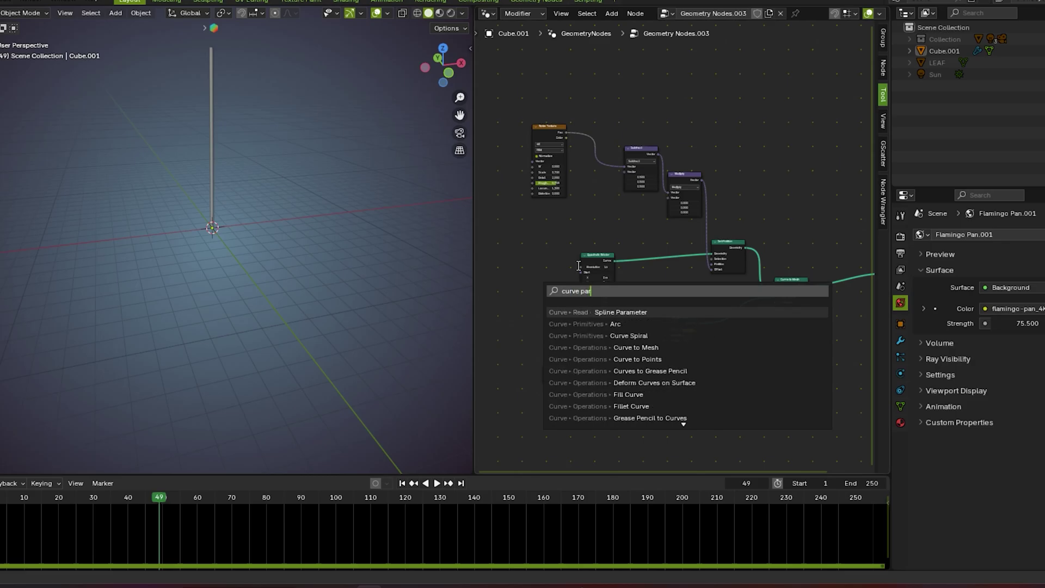
click(610, 311)
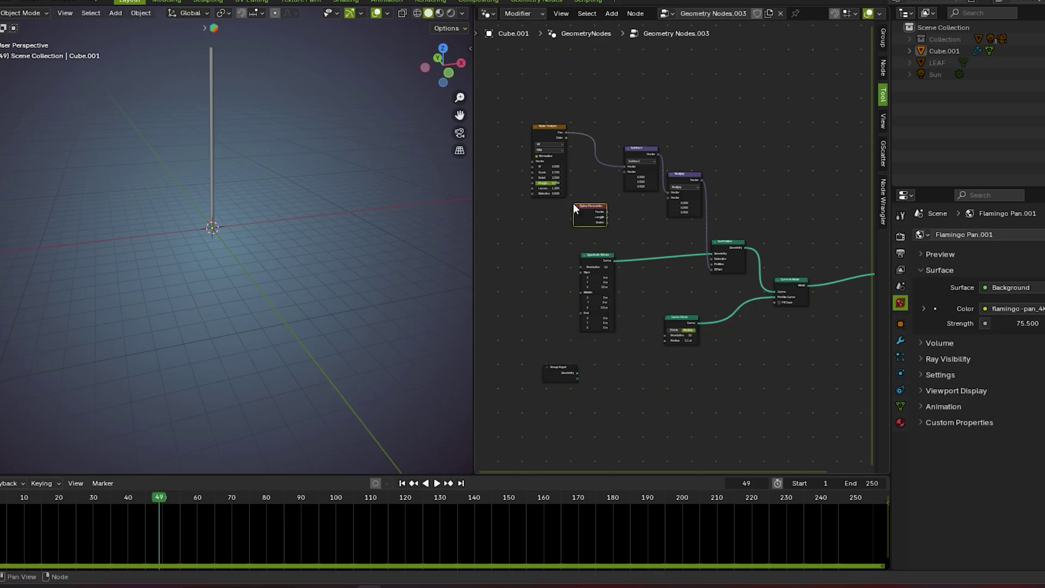
click(574, 204)
- Link the Spline Parameter's Factor to the Multiply node's second vector input and check the stem's base
scroll(596, 224, up, 3)
drag(566, 192, 663, 169)
middle_drag(235, 212, 390, 209)
- Examine the whole node tree and the full length of the stem in the viewport
scroll(648, 204, down, 5)
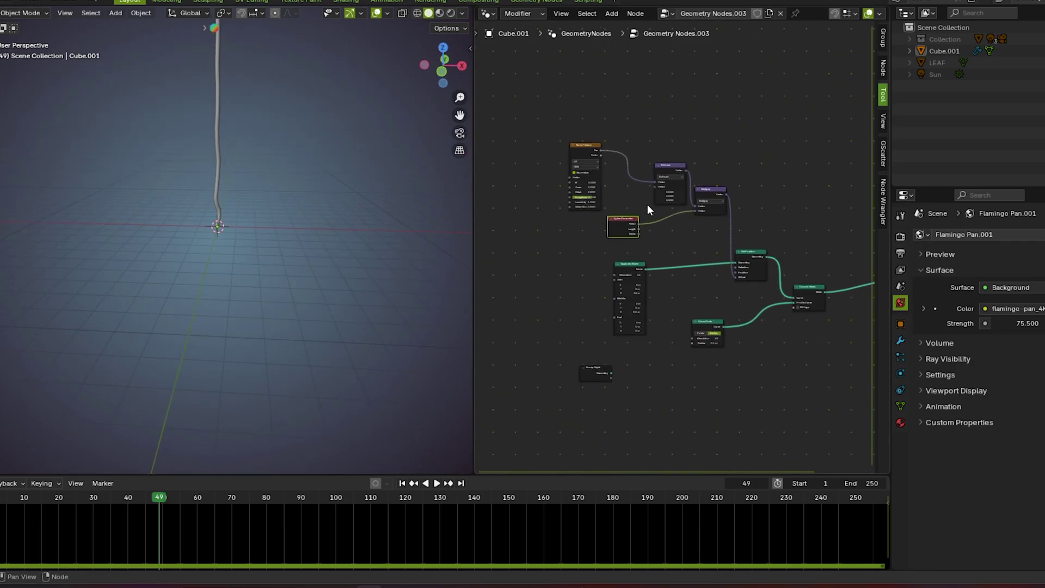
scroll(534, 310, down, 4)
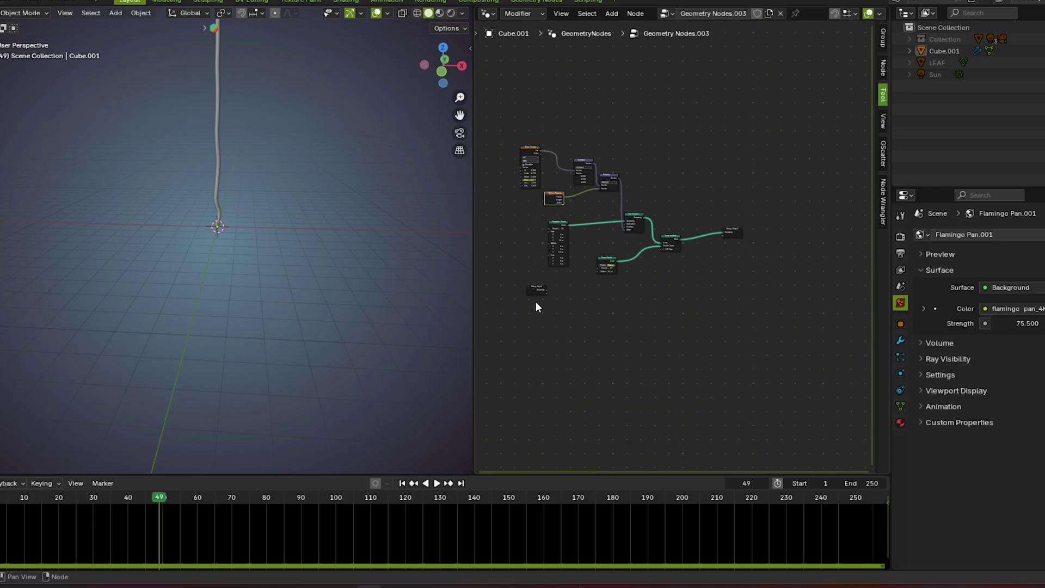
scroll(718, 283, down, 1)
middle_drag(718, 283, 637, 309)
scroll(337, 168, down, 4)
middle_drag(252, 112, 246, 123)
scroll(209, 123, up, 3)
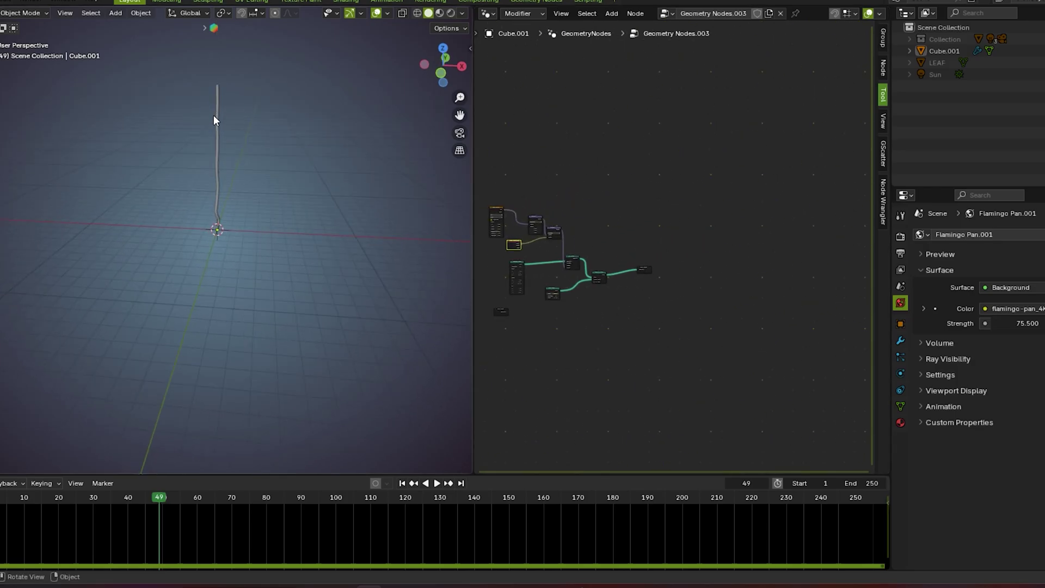
scroll(621, 242, up, 3)
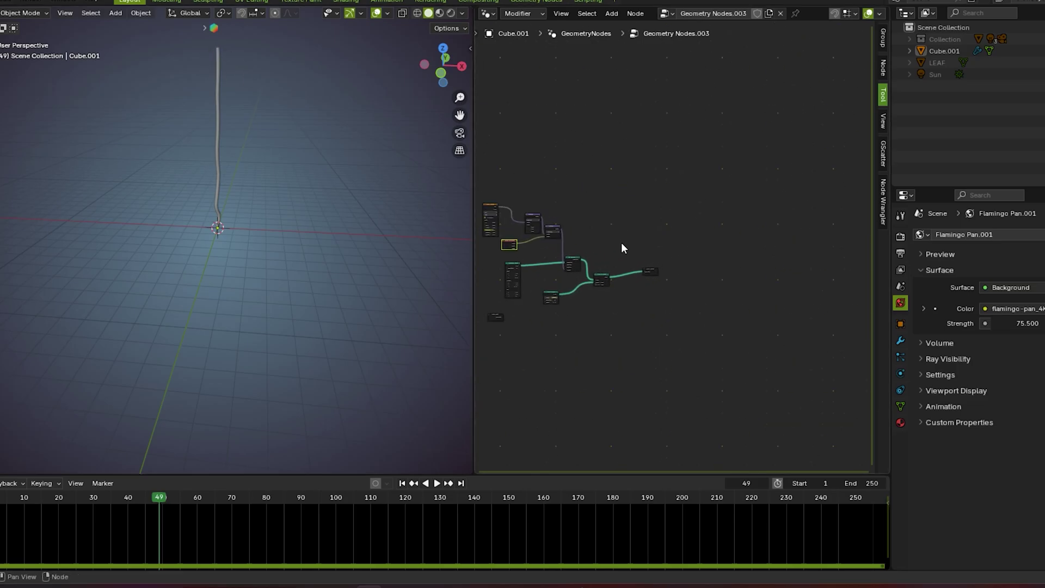
drag(566, 256, 713, 313)
scroll(621, 307, down, 1)
click(586, 348)
middle_drag(543, 334, 677, 333)
scroll(678, 337, up, 3)
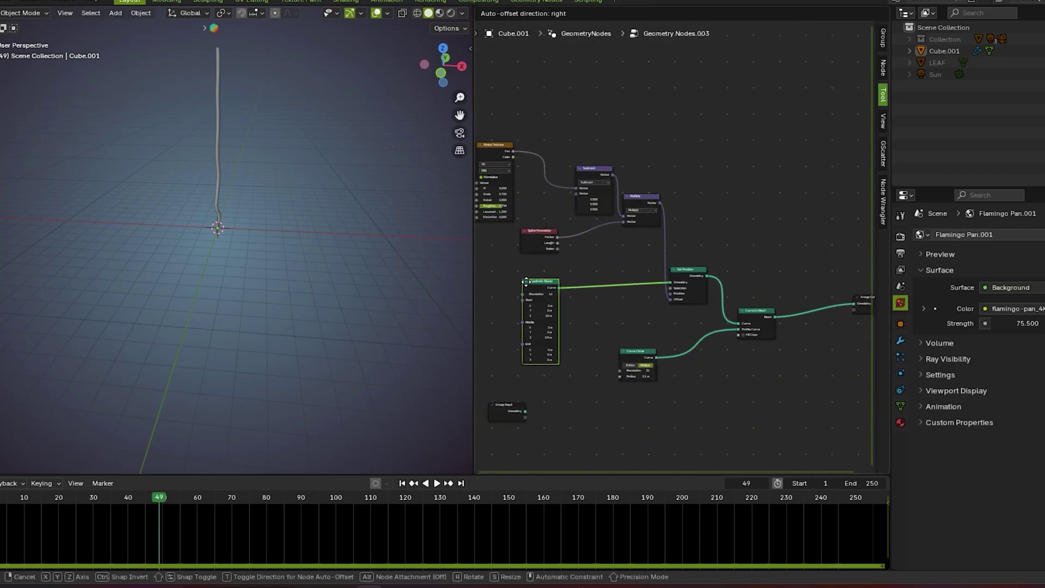
key(shift+a)
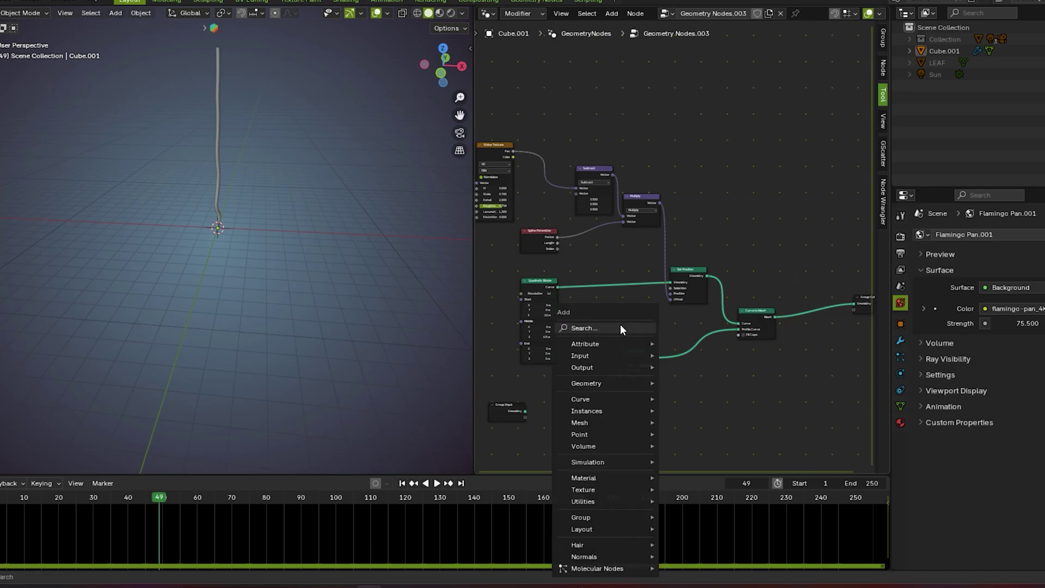
scroll(616, 306, up, 1)
scroll(616, 306, down, 4)
middle_drag(601, 309, 580, 248)
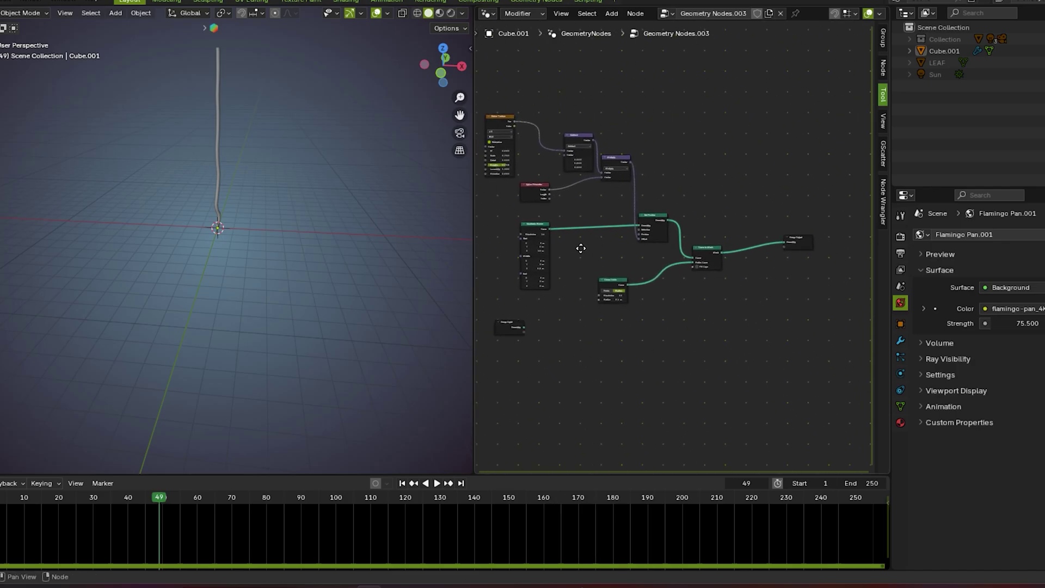
scroll(662, 292, up, 2)
mouse_move(312, 199)
middle_down()
mouse_move(269, 184)
mouse_move(297, 197)
middle_up()
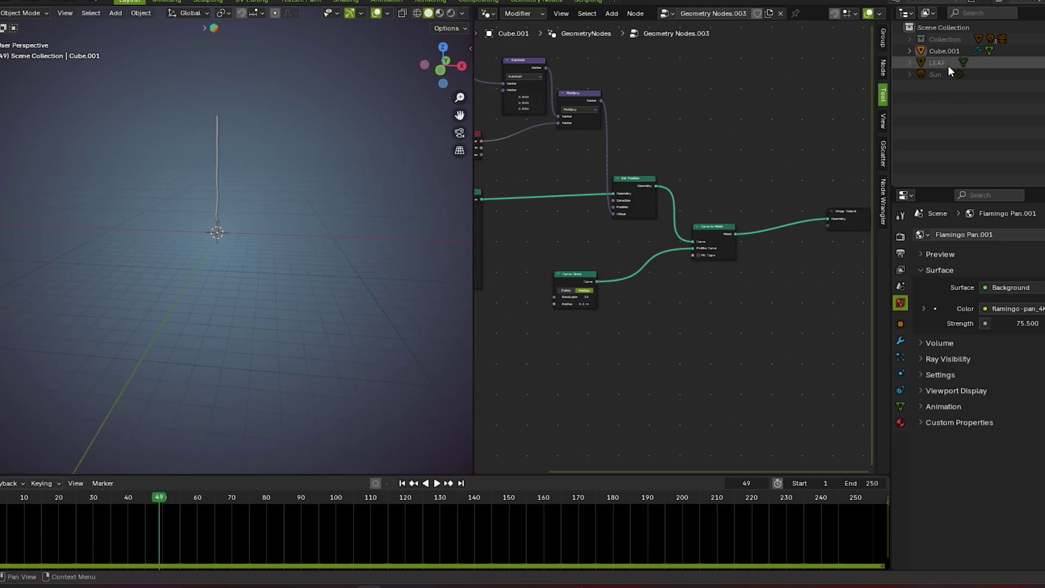
- Select Cube.001 and move the Curve Circle, Curve to Mesh and Group Output nodes farther from Set Position
click(952, 52)
scroll(625, 194, down, 4)
middle_drag(629, 203, 649, 214)
scroll(620, 267, up, 3)
drag(488, 357, 772, 253)
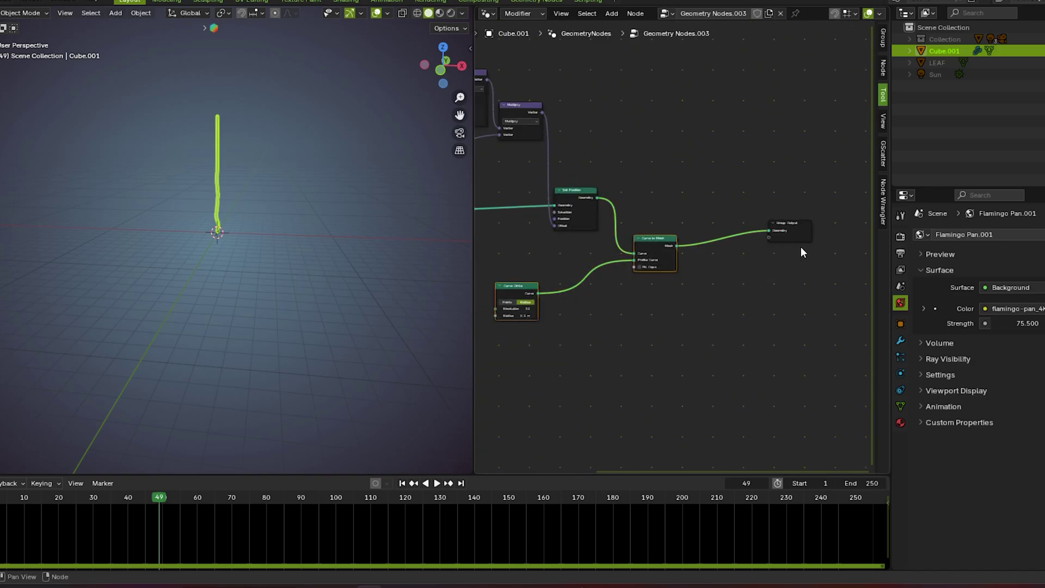
drag(511, 338, 841, 228)
- Add a Trim Curve node and insert it between Set Position and Curve to Mesh
scroll(792, 246, down, 1)
scroll(792, 241, down, 2)
scroll(662, 326, up, 4)
key(shift+a)
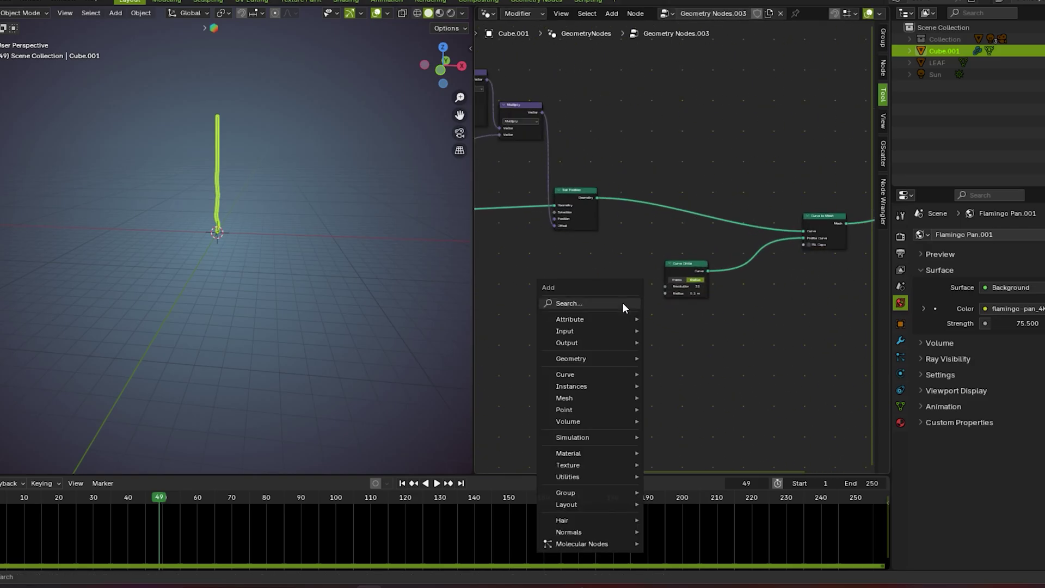
text(trim)
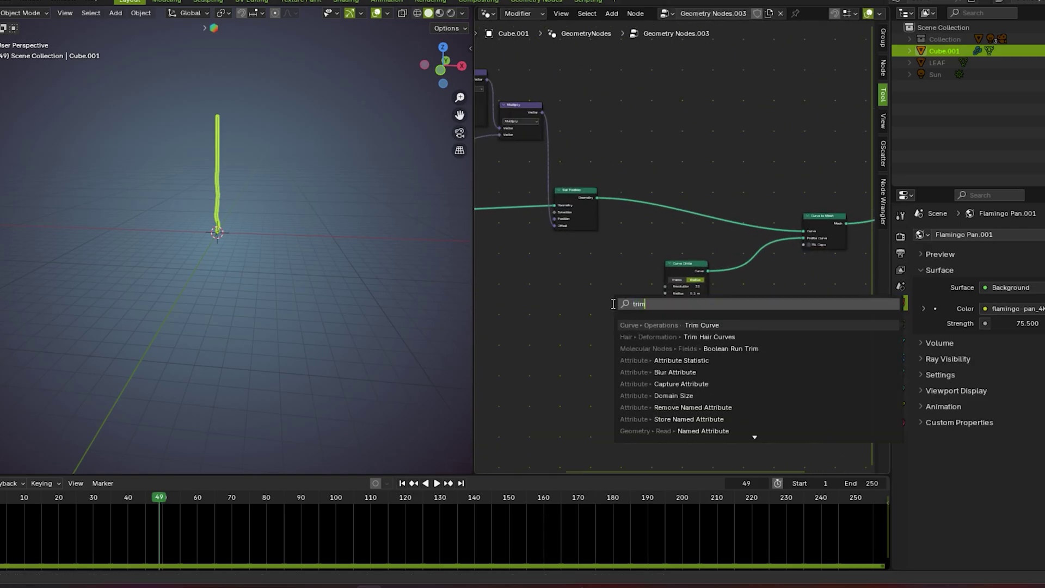
click(713, 325)
click(624, 171)
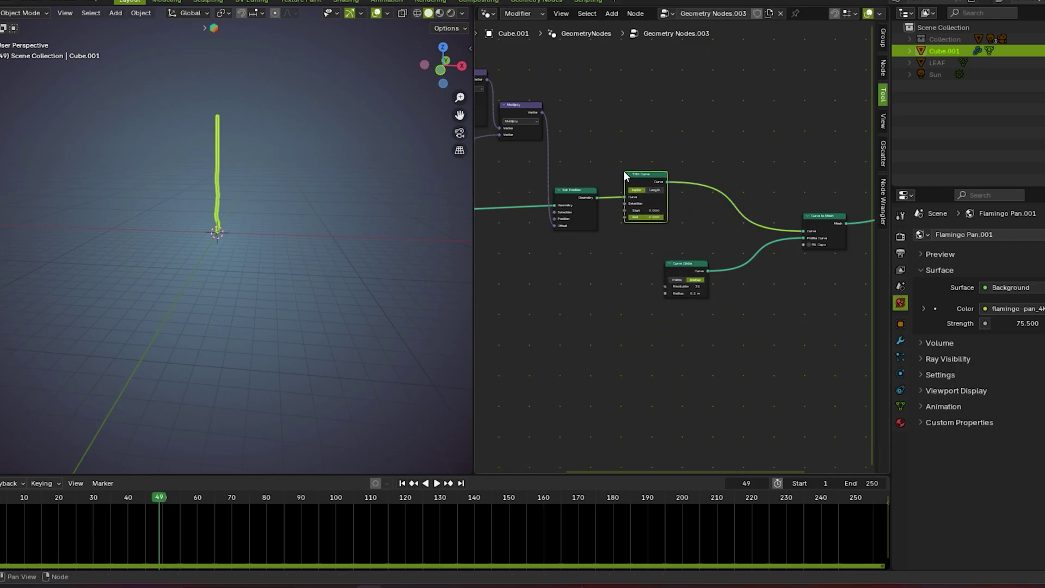
scroll(643, 218, up, 2)
drag(635, 145, 638, 153)
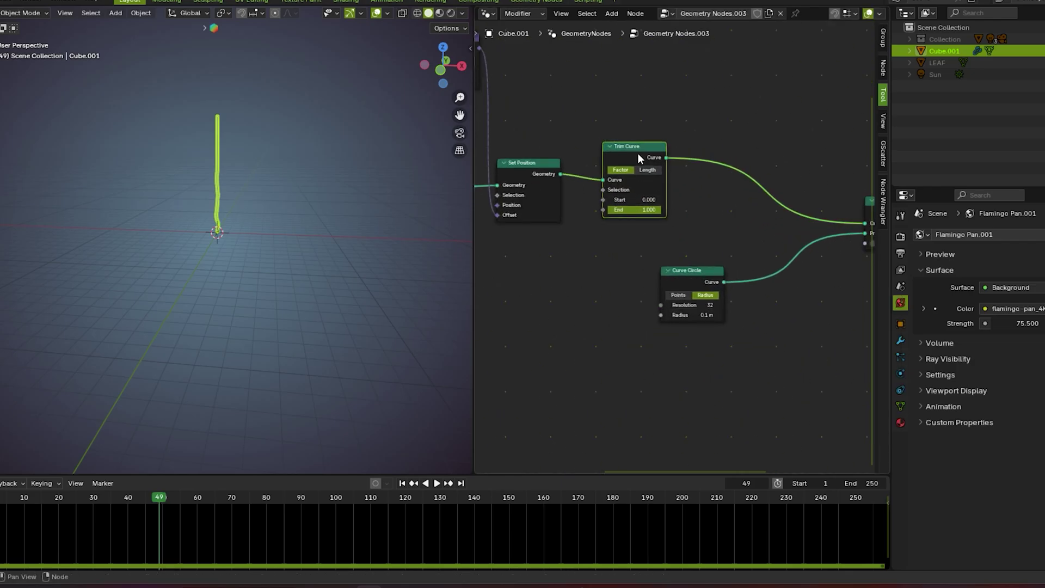
- Test the stem's growth by raising the Trim Curve's Start to about 0.8
click(364, 243)
scroll(363, 239, up, 4)
drag(641, 199, 659, 200)
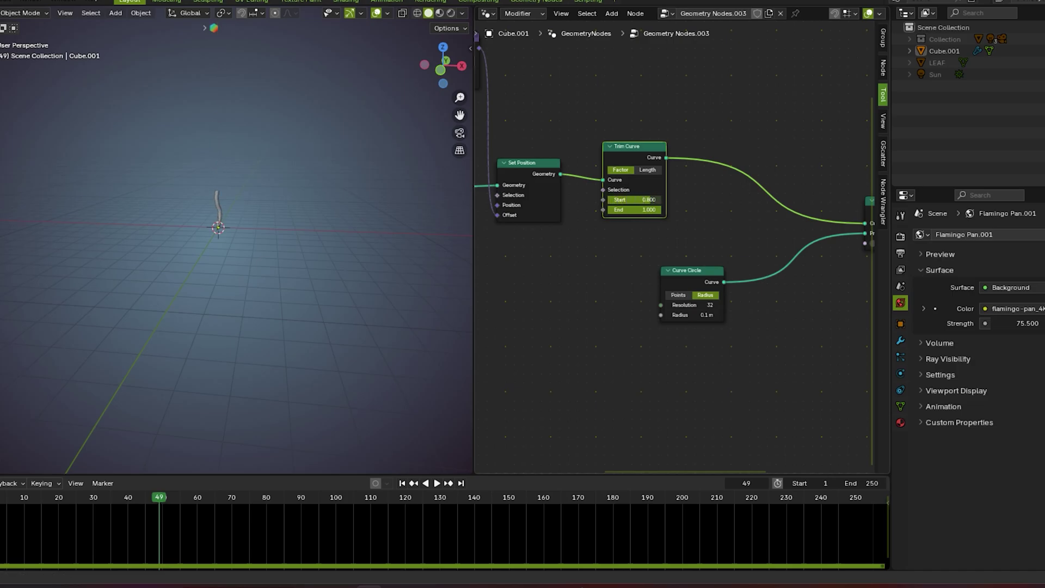
- Add a Set Curve Radius node and insert it between Trim Curve and Curve to Mesh
scroll(571, 287, down, 2)
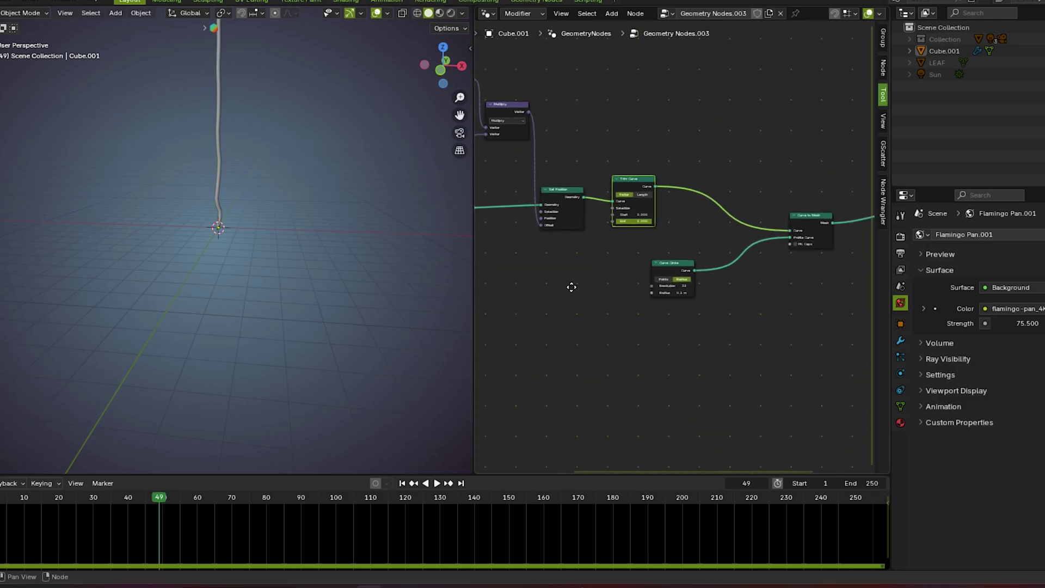
scroll(686, 316, down, 2)
scroll(691, 319, up, 2)
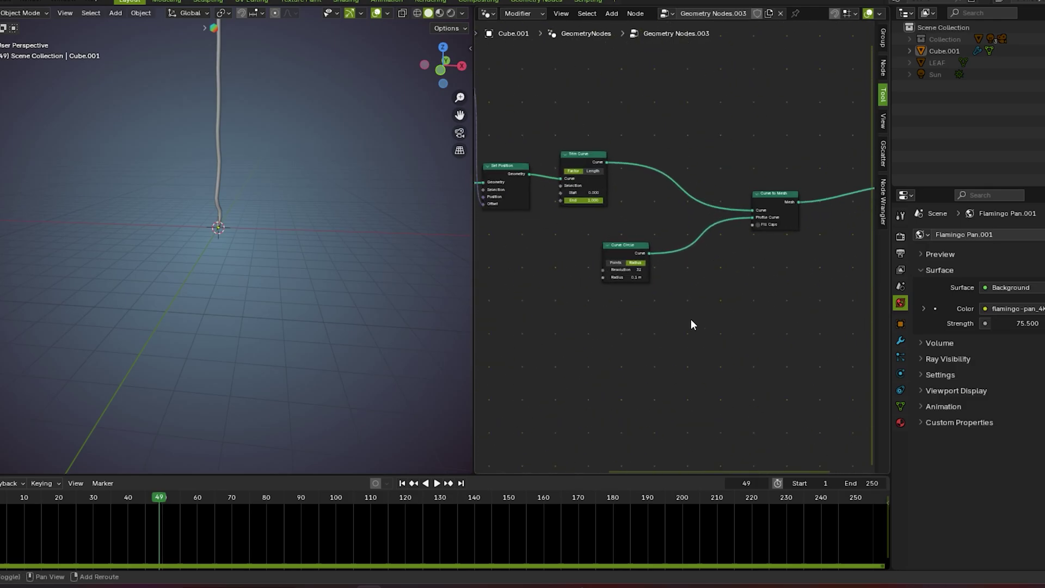
key(shift+a)
text(fo)
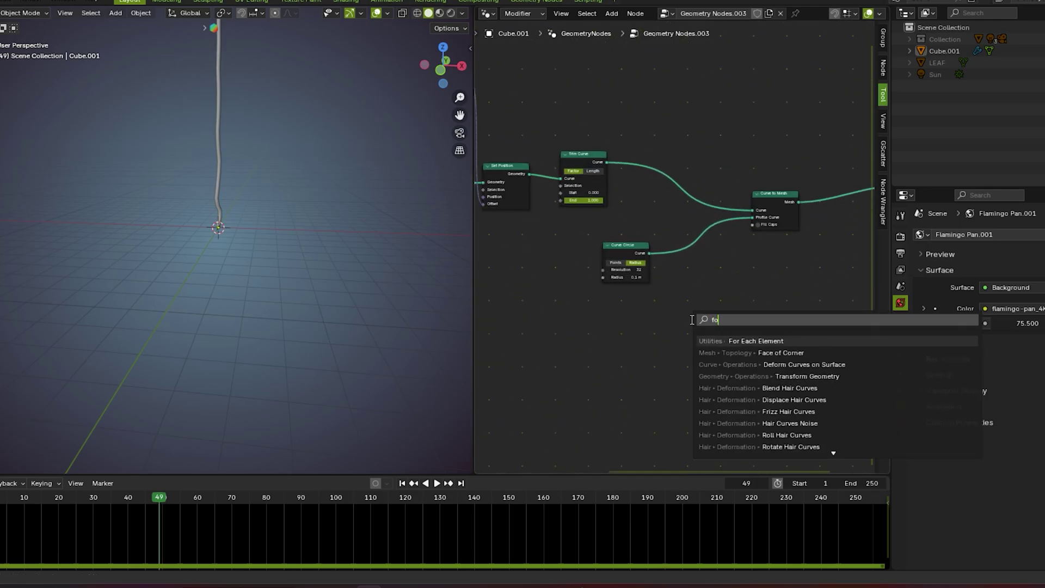
key(BackSpace)
key(BackSpace)
text(cur)
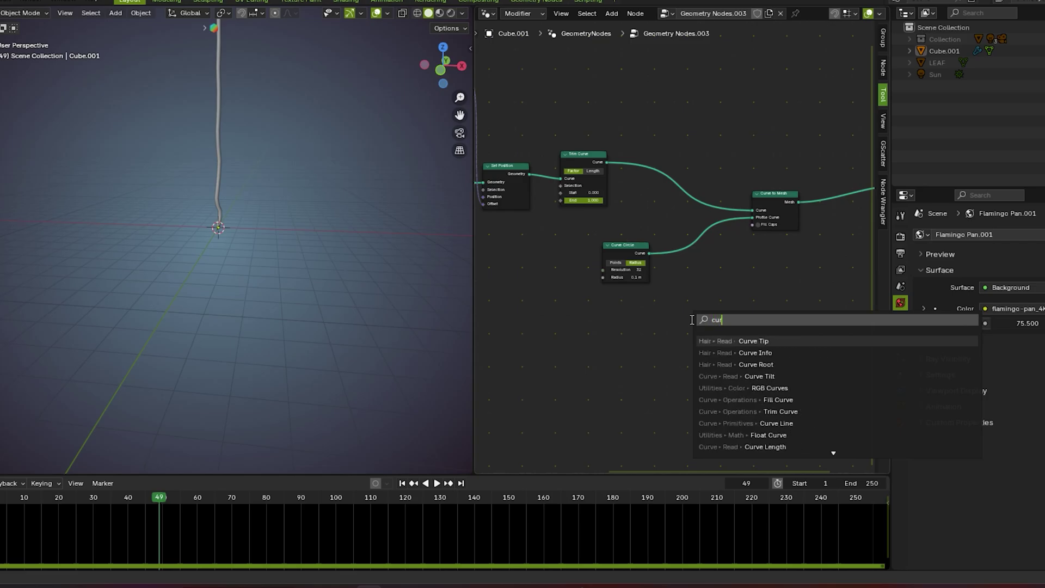
text(ve radiu)
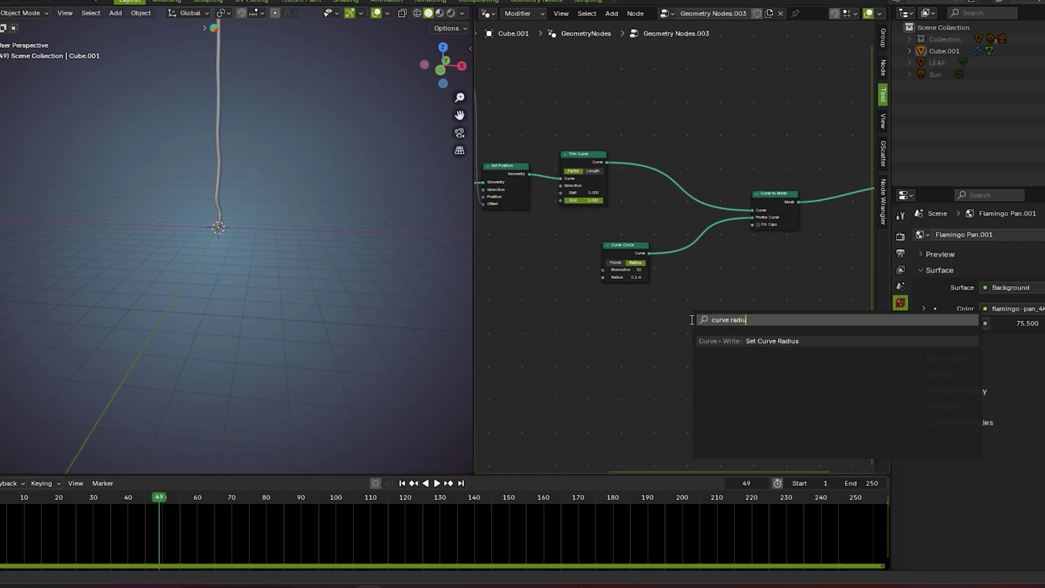
click(735, 342)
click(665, 158)
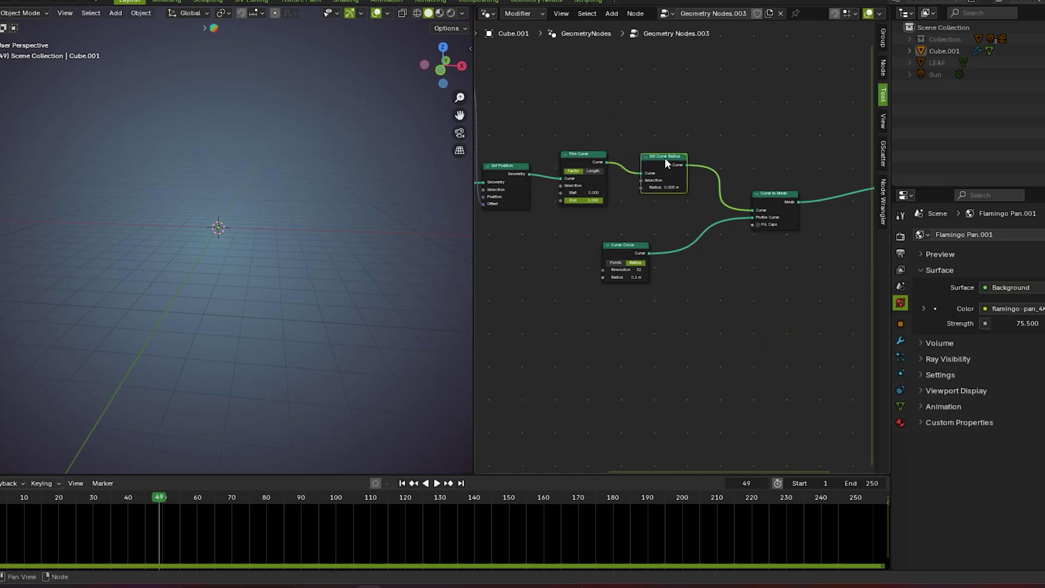
- Duplicate the Spline Parameter node above Set Curve Radius and connect its Factor output to the Radius input
scroll(658, 207, up, 2)
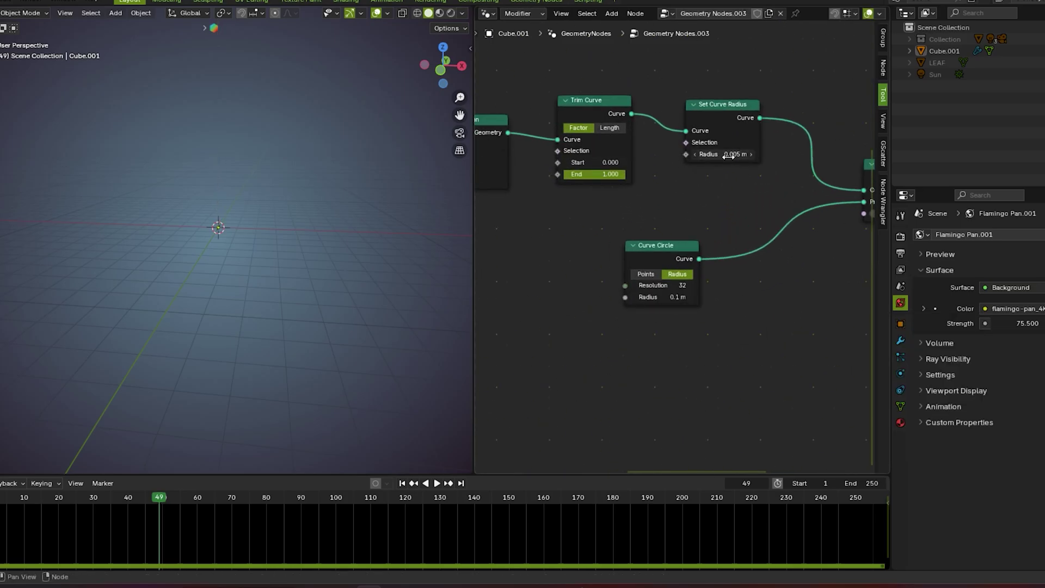
scroll(728, 175, down, 2)
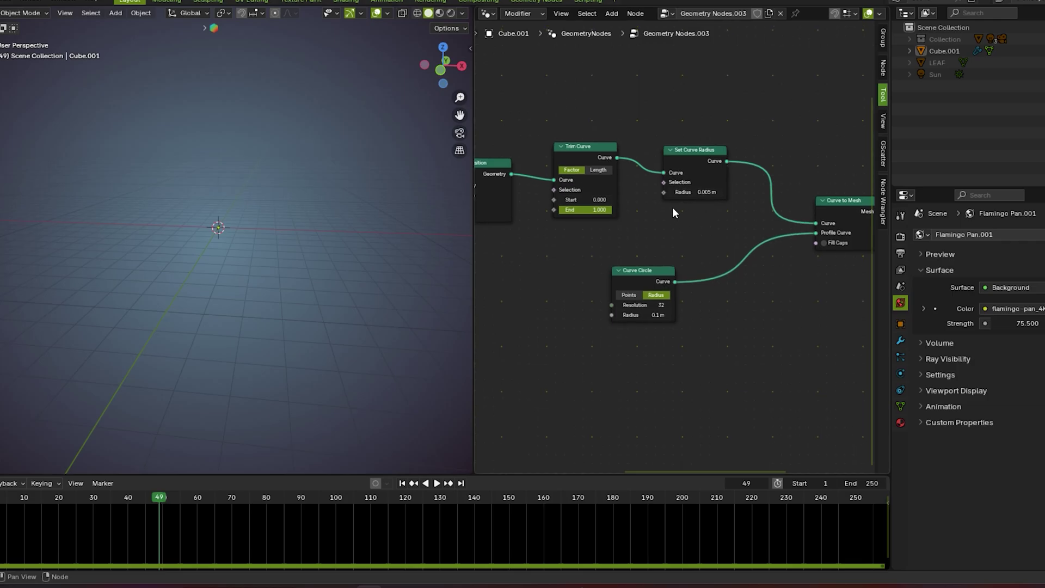
drag(664, 192, 666, 74)
click(709, 81)
scroll(633, 146, down, 5)
scroll(633, 145, down, 3)
middle_drag(632, 145, 700, 187)
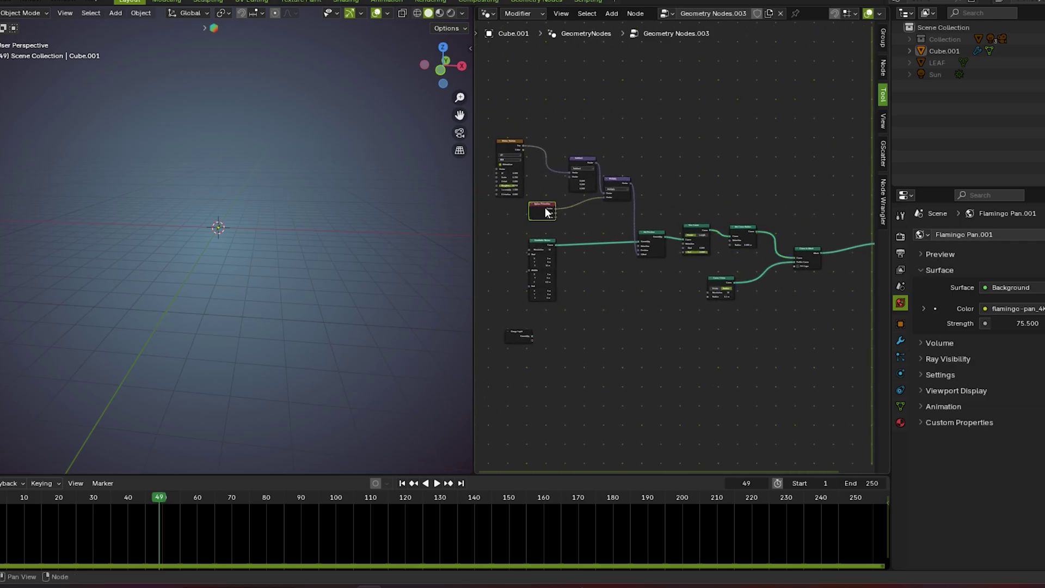
drag(546, 211, 735, 171)
scroll(741, 182, up, 2)
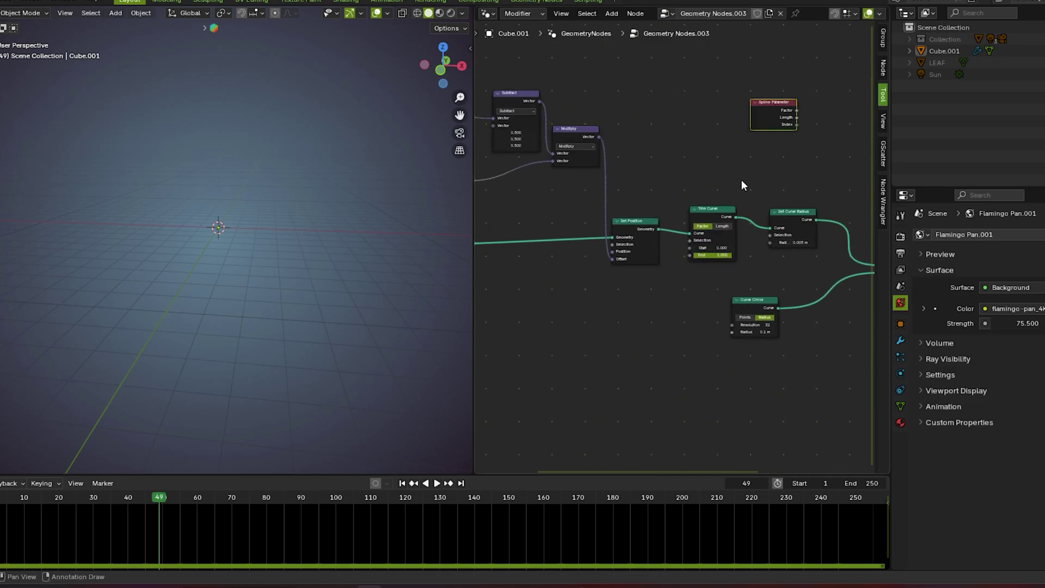
drag(797, 117, 804, 176)
drag(766, 240, 766, 240)
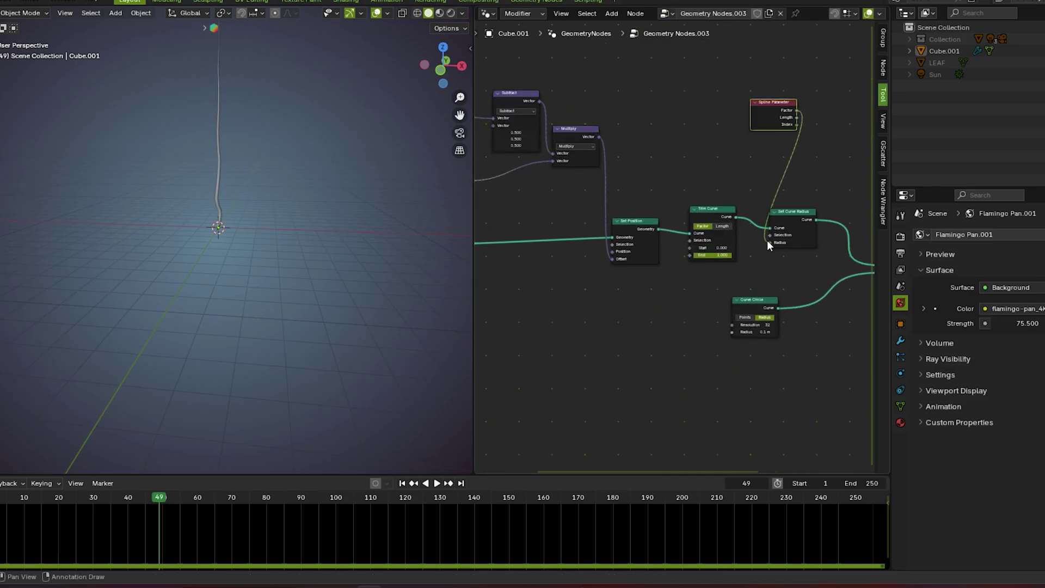
- Add a Map Range node and insert it between the duplicated Spline Parameter and Set Curve Radius
middle_drag(248, 166, 338, 233)
scroll(773, 161, down, 1)
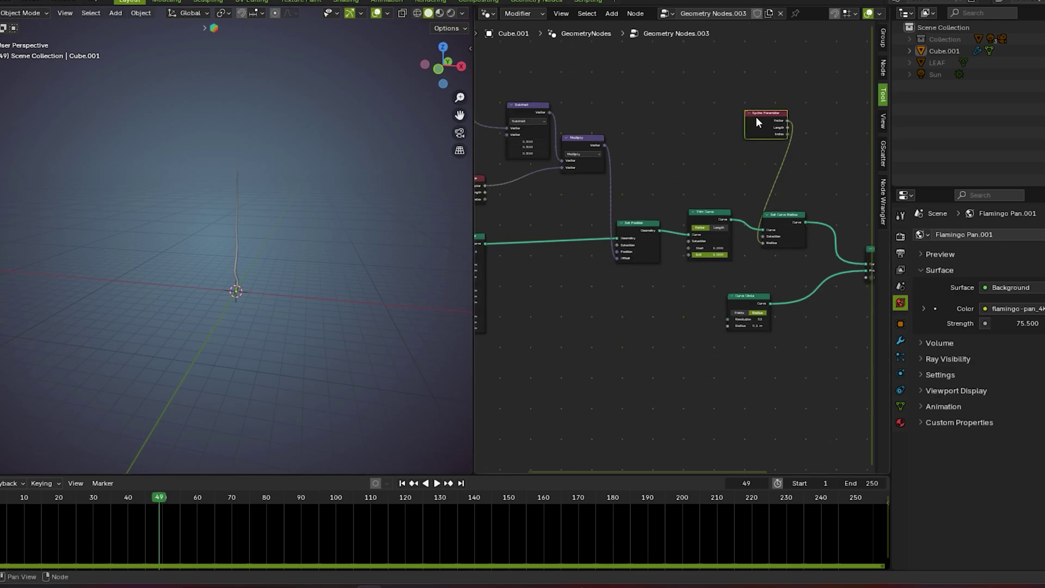
scroll(813, 136, down, 1)
middle_drag(813, 136, 758, 127)
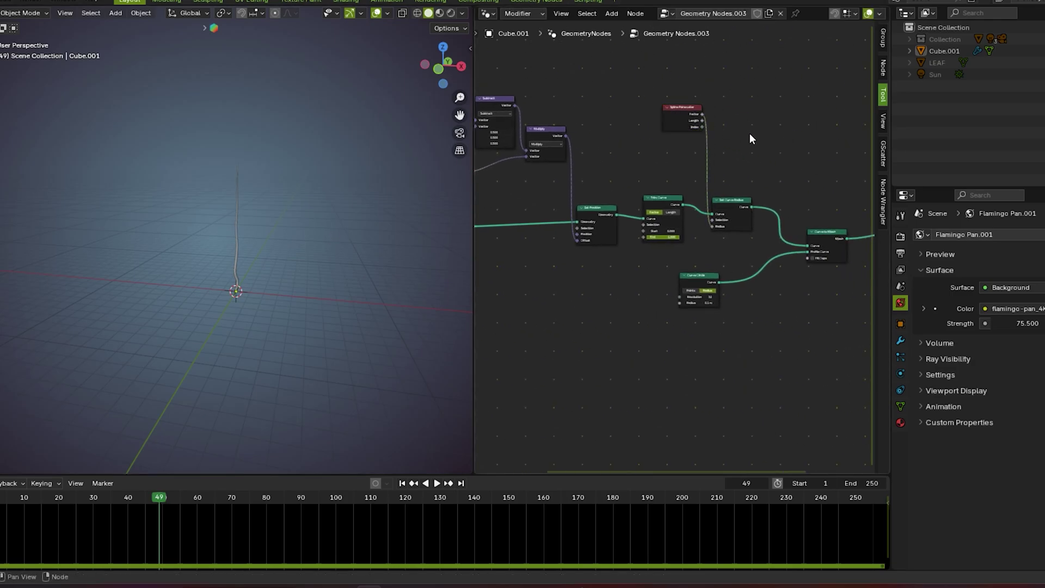
scroll(750, 137, up, 2)
key(shift+a)
text(map range)
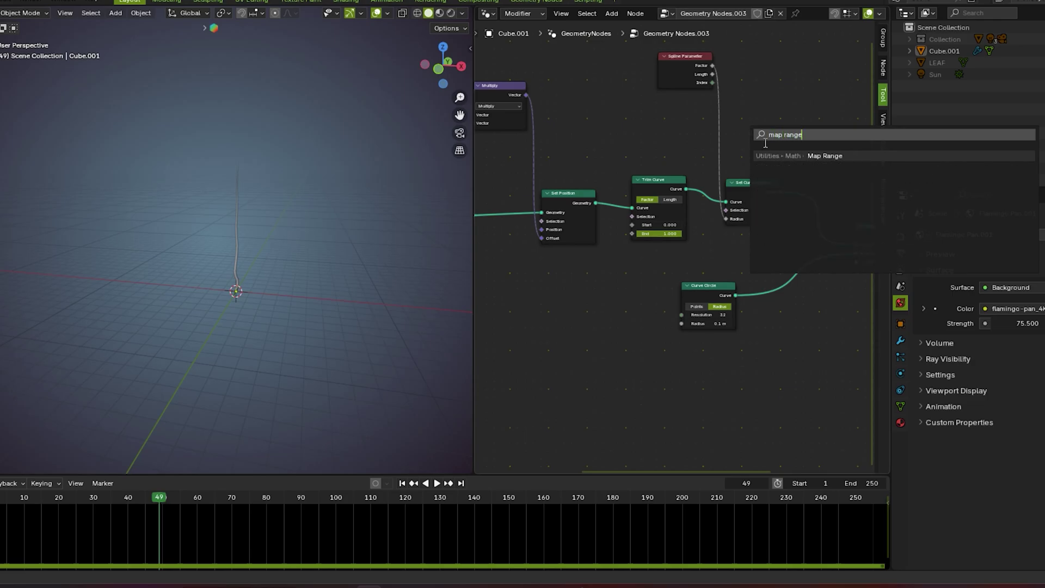
key(Return)
click(716, 87)
scroll(321, 202, up, 5)
scroll(259, 187, down, 2)
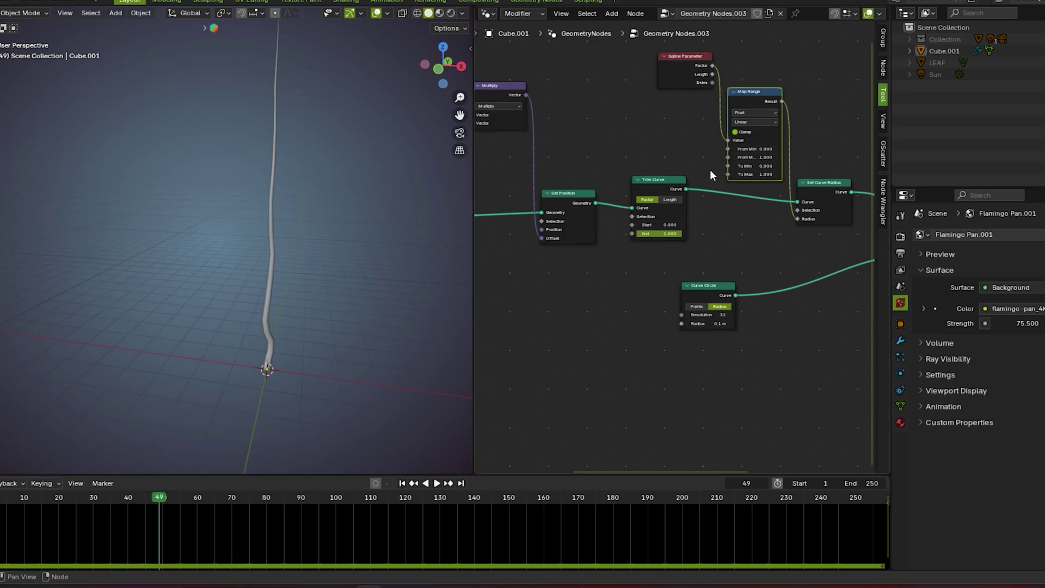
- Set the Map Range's From Min to -0.1 and To Max to 1.1
drag(765, 149, 754, 149)
scroll(262, 142, down, 1)
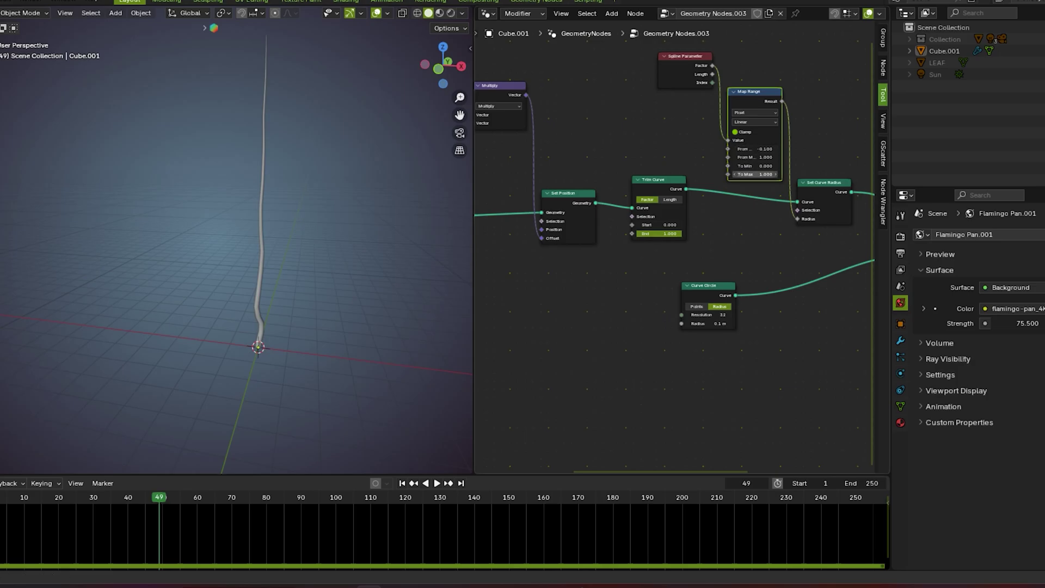
drag(757, 174, 778, 174)
- Tidy the radius nodes into a stack above Set Curve Radius and move Curve Circle closer to Curve to Mesh
scroll(797, 145, down, 4)
scroll(697, 145, down, 4)
drag(715, 158, 752, 154)
drag(683, 153, 760, 145)
scroll(749, 341, down, 1)
scroll(711, 314, up, 3)
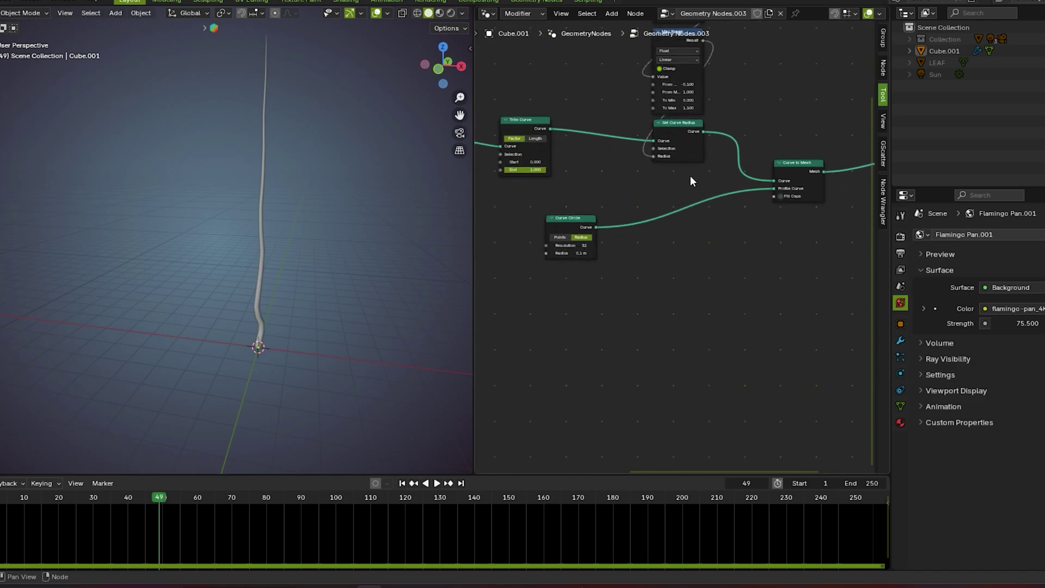
scroll(675, 179, down, 2)
drag(589, 224, 701, 224)
middle_drag(563, 213, 577, 216)
scroll(609, 210, down, 4)
middle_drag(670, 215, 627, 221)
scroll(627, 221, up, 6)
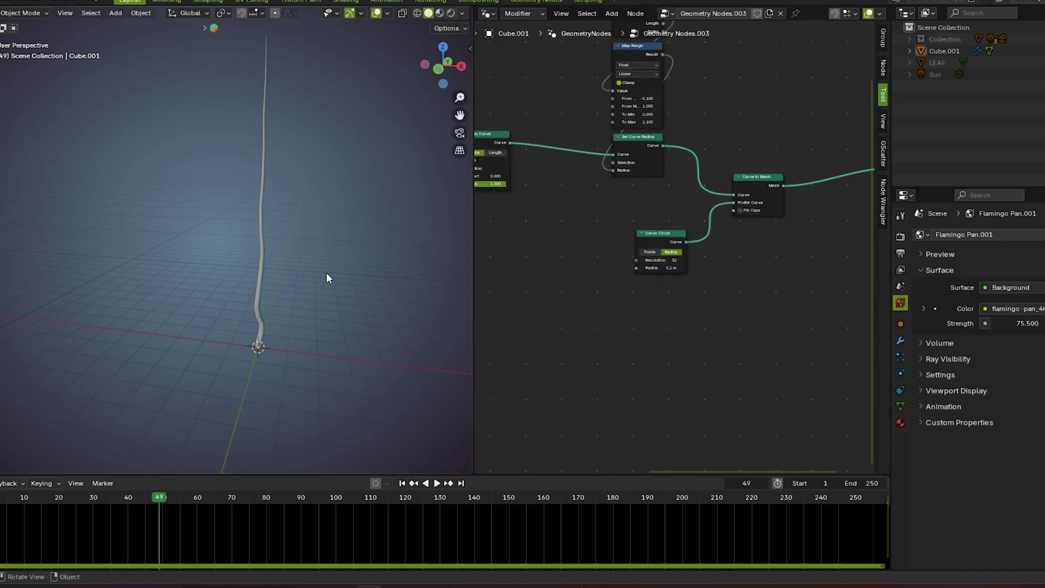
- Show the LEAF object briefly to view it beside the stem, and hide it again
scroll(290, 278, down, 1)
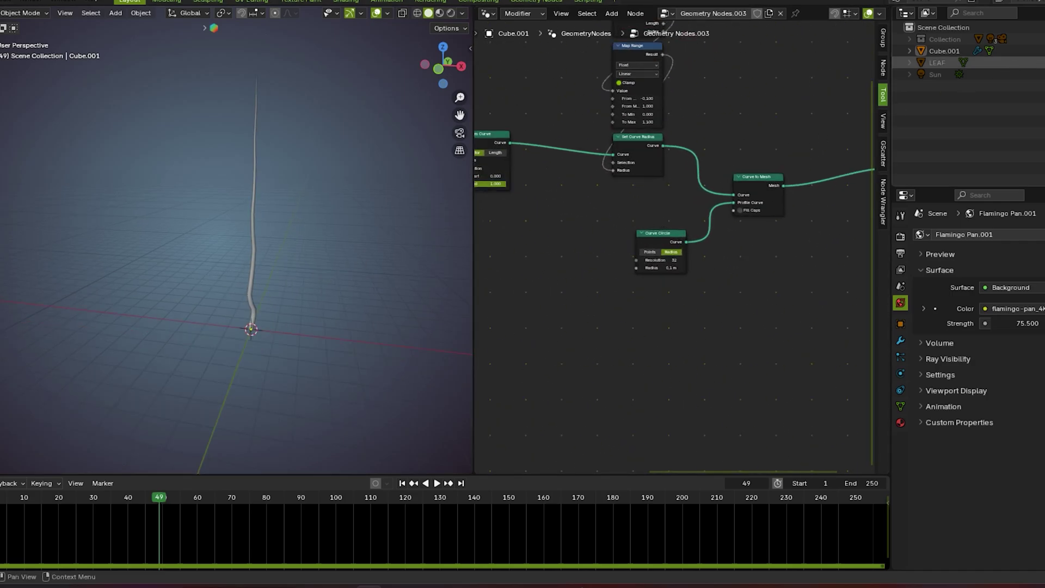
click(1042, 63)
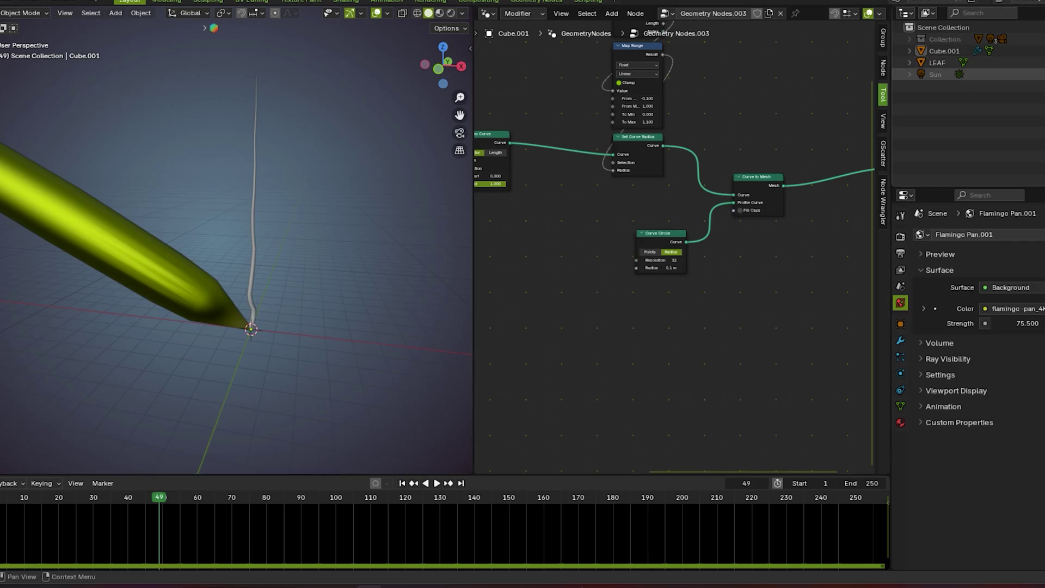
click(1041, 63)
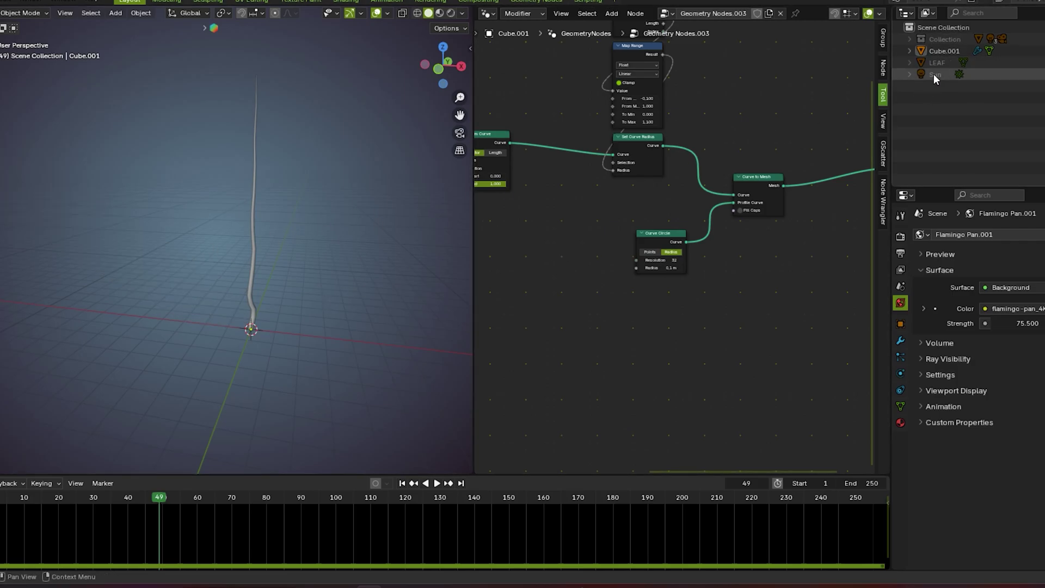
- Examine the stem's node chain from the Bézier curve through Set Position and Trim Curve to Group Output
scroll(625, 243, down, 6)
middle_drag(625, 242, 665, 218)
scroll(665, 217, up, 3)
scroll(665, 217, down, 2)
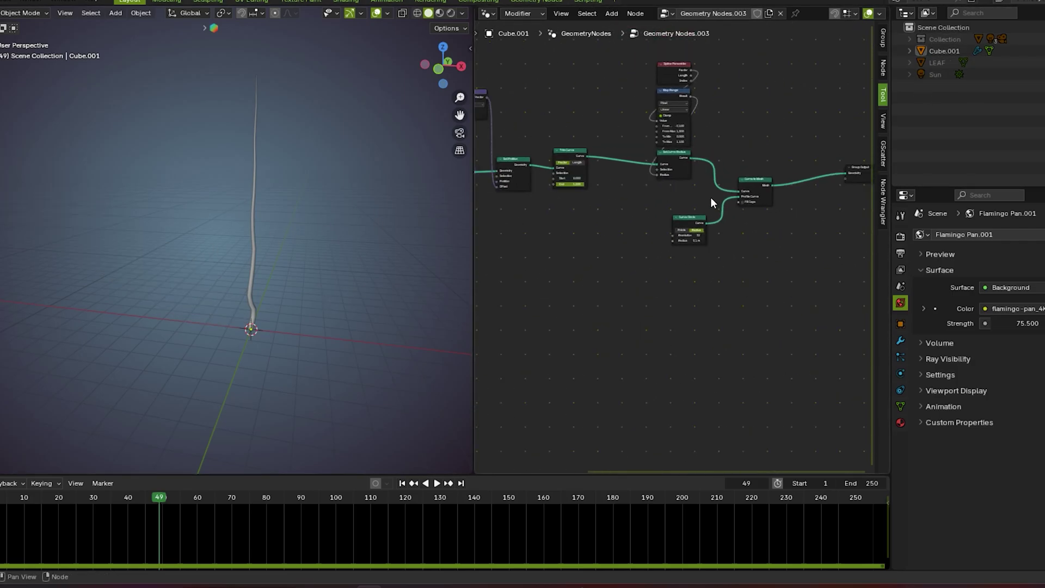
scroll(733, 222, down, 2)
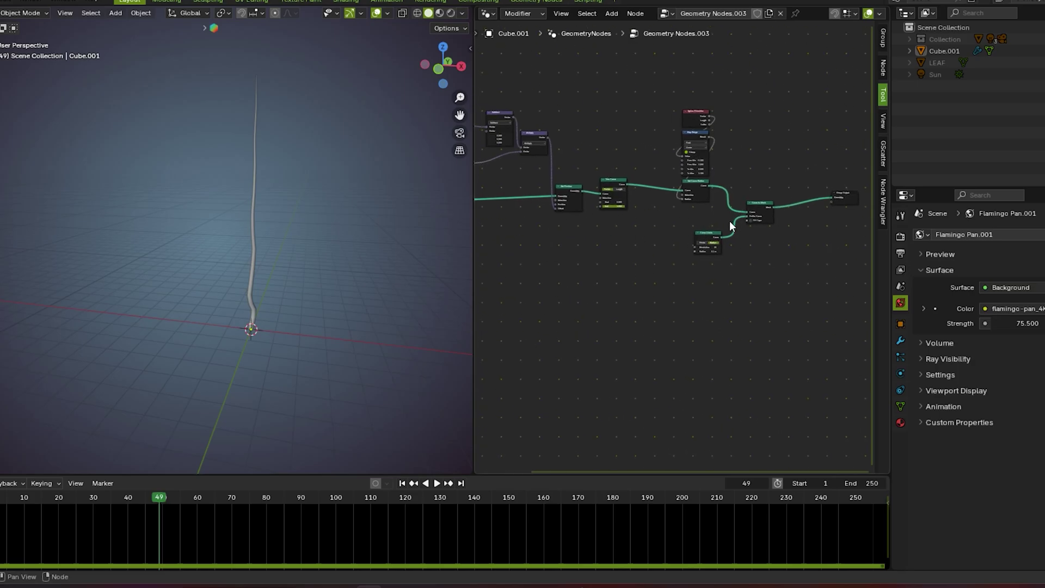
scroll(671, 227, up, 5)
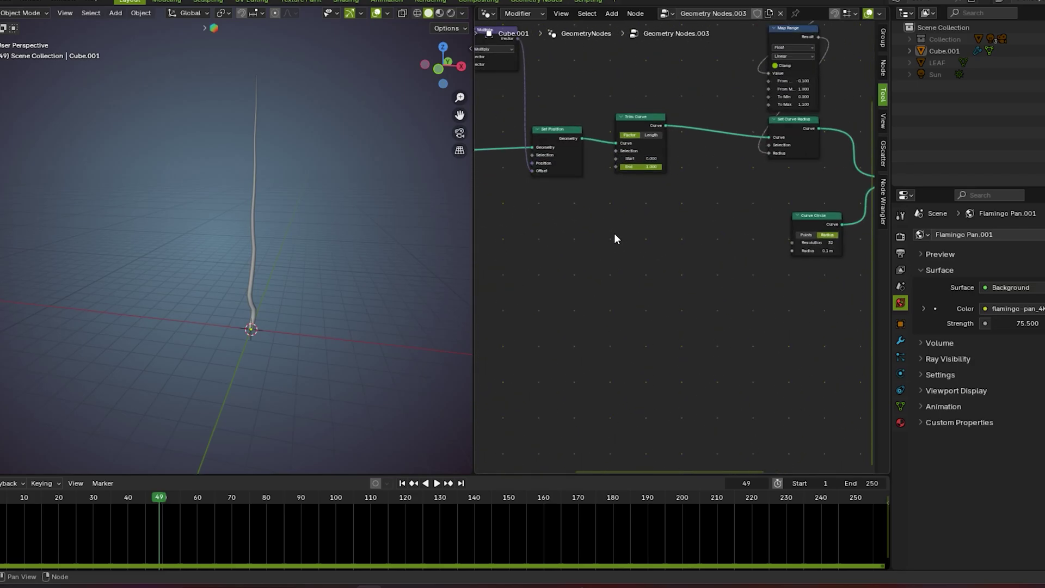
scroll(604, 220, down, 3)
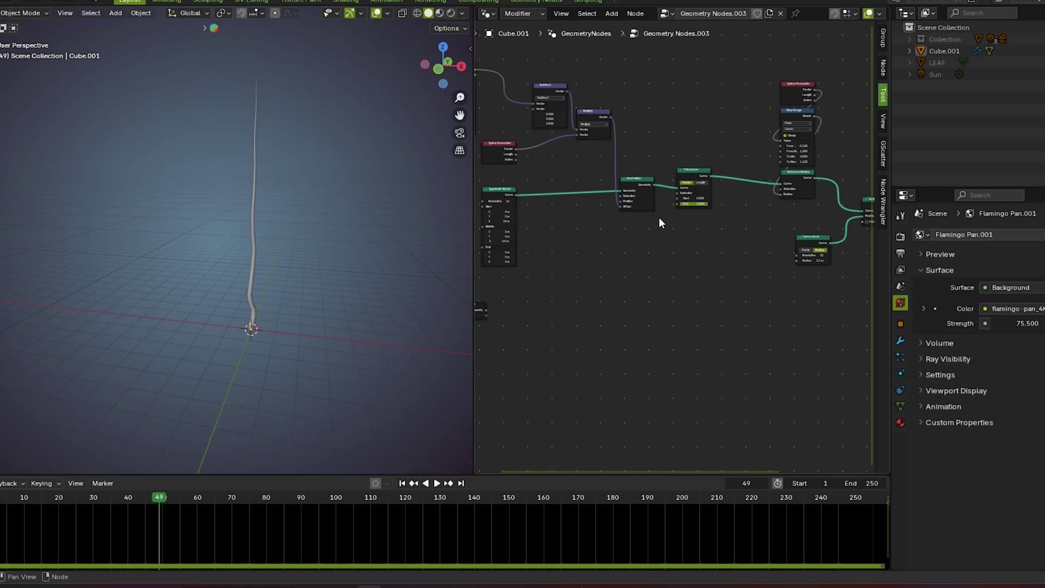
scroll(665, 222, up, 4)
scroll(635, 214, down, 3)
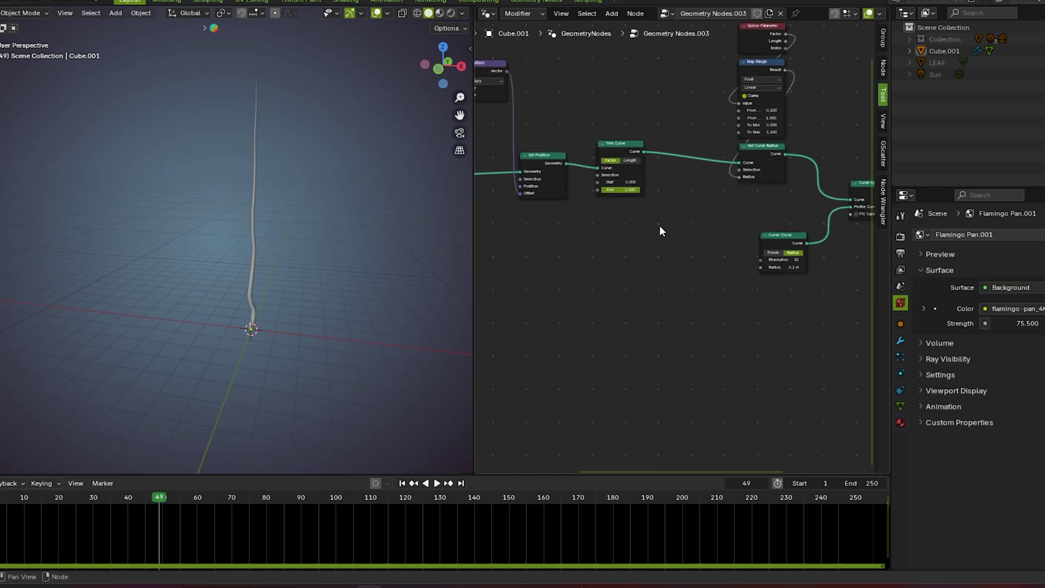
middle_drag(661, 230, 584, 203)
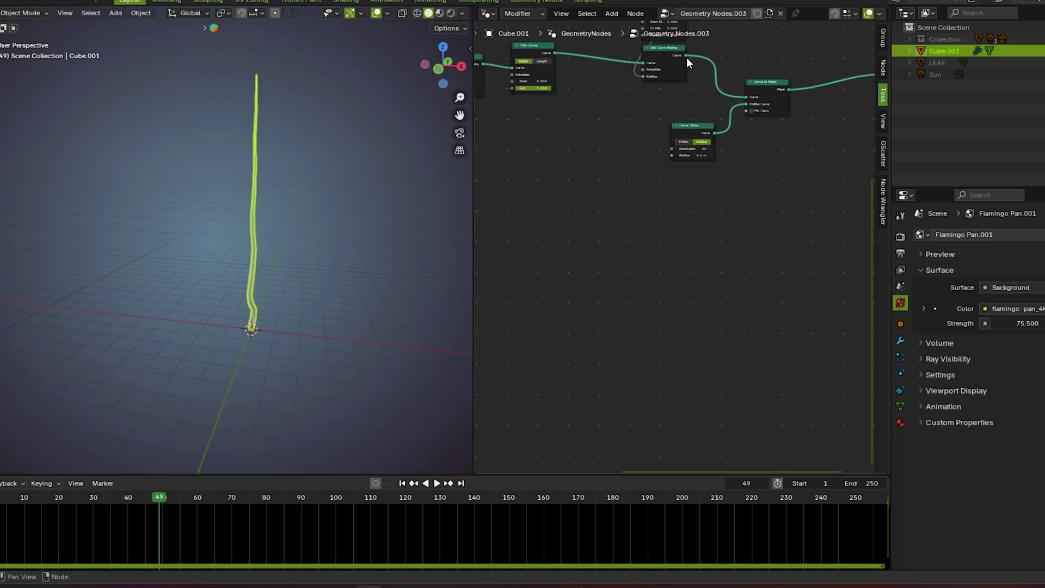
drag(685, 56, 648, 255)
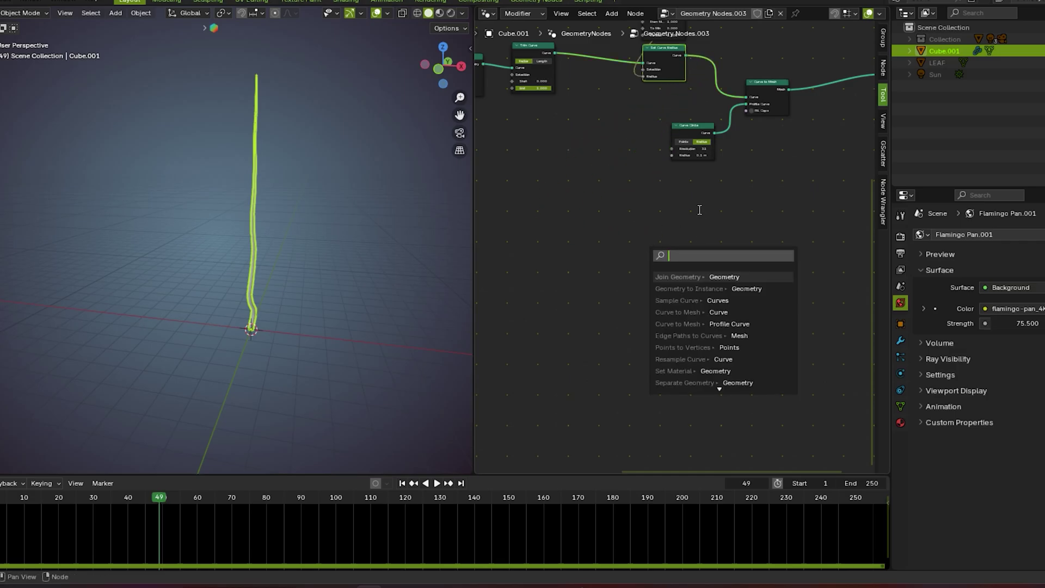
scroll(670, 87, down, 4)
middle_drag(672, 88, 622, 211)
scroll(622, 210, up, 7)
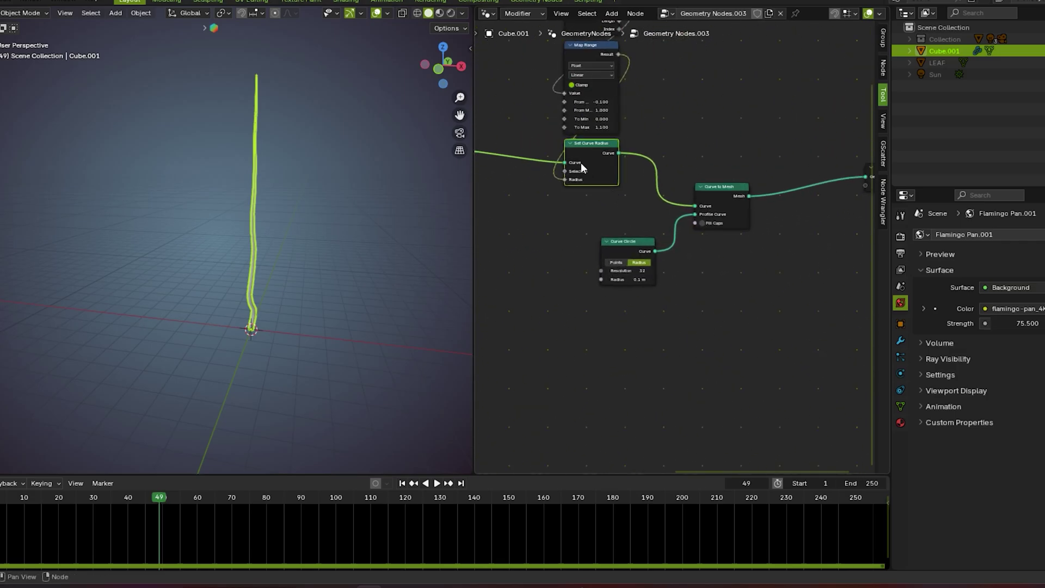
- Move Curve Circle, Curve to Mesh and Group Output farther along the tree, and shift Set Curve Radius out from under Map Range
click(571, 308)
drag(618, 303, 817, 199)
scroll(724, 248, down, 2)
key(g)
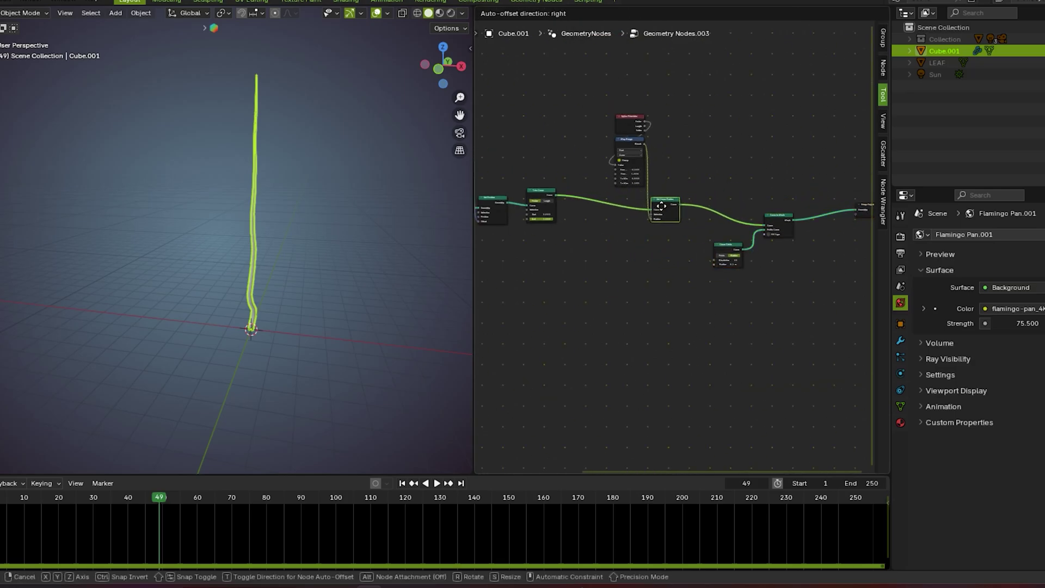
click(659, 201)
- Add an Instance on Points node below Set Curve Radius and Curve Circle
scroll(681, 209, up, 2)
key(shift+a)
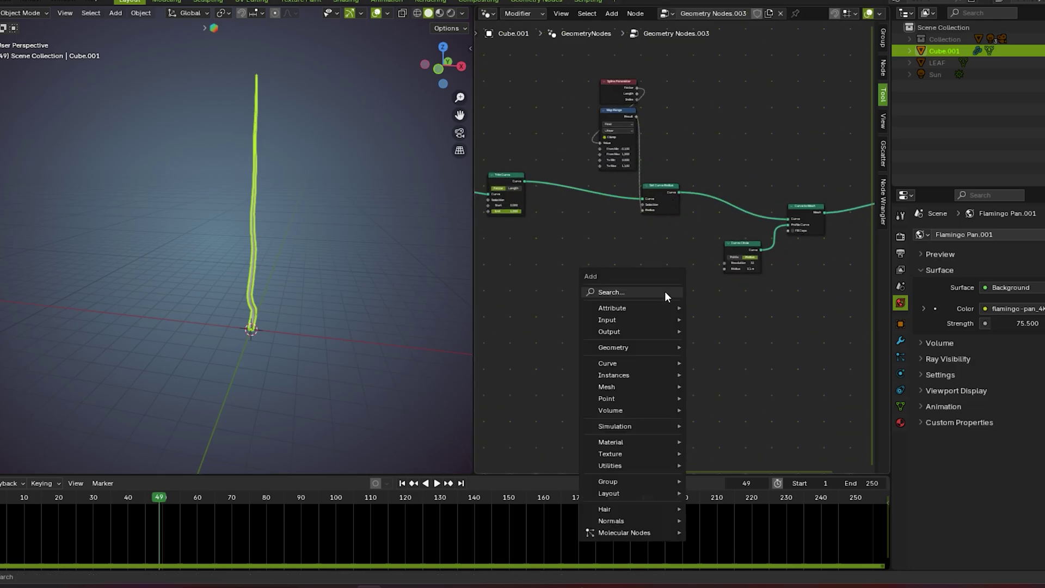
click(665, 294)
text(ins)
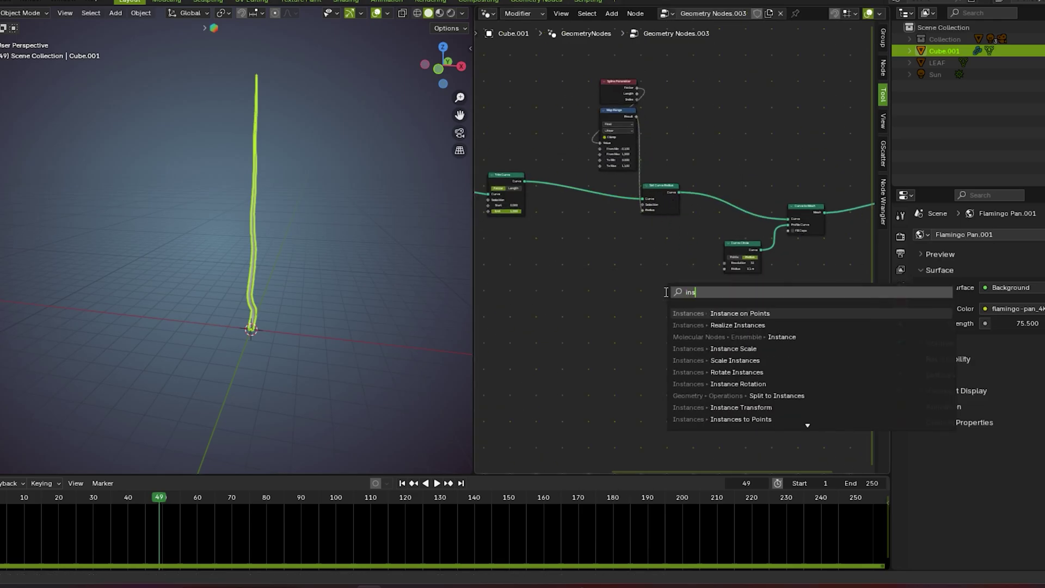
click(716, 313)
click(675, 289)
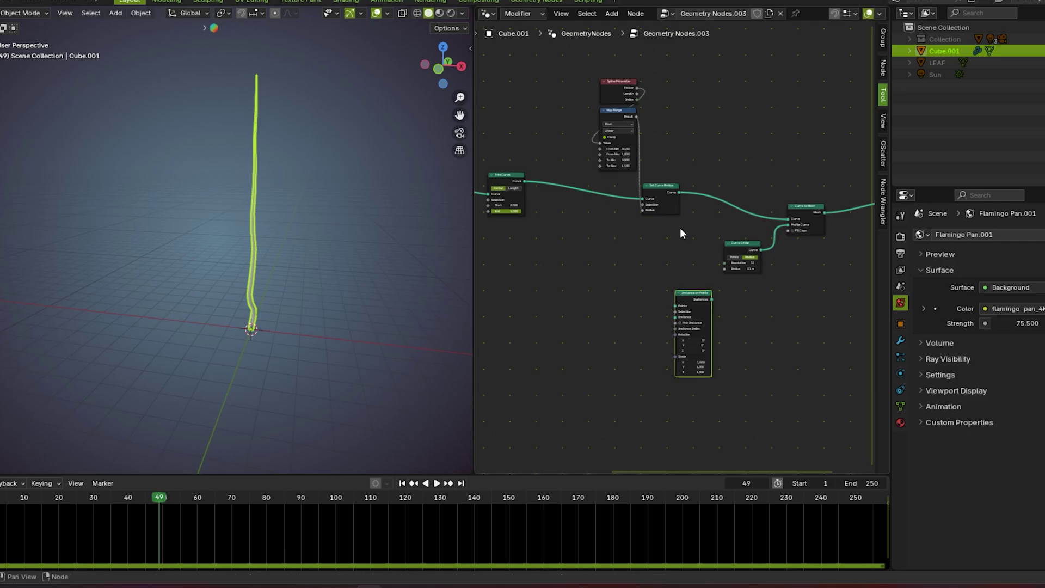
- Connect Set Curve Radius's Curve output to the Points input of Instance on Points and place that node clear of Curve Circle
scroll(680, 231, up, 4)
drag(640, 158, 714, 273)
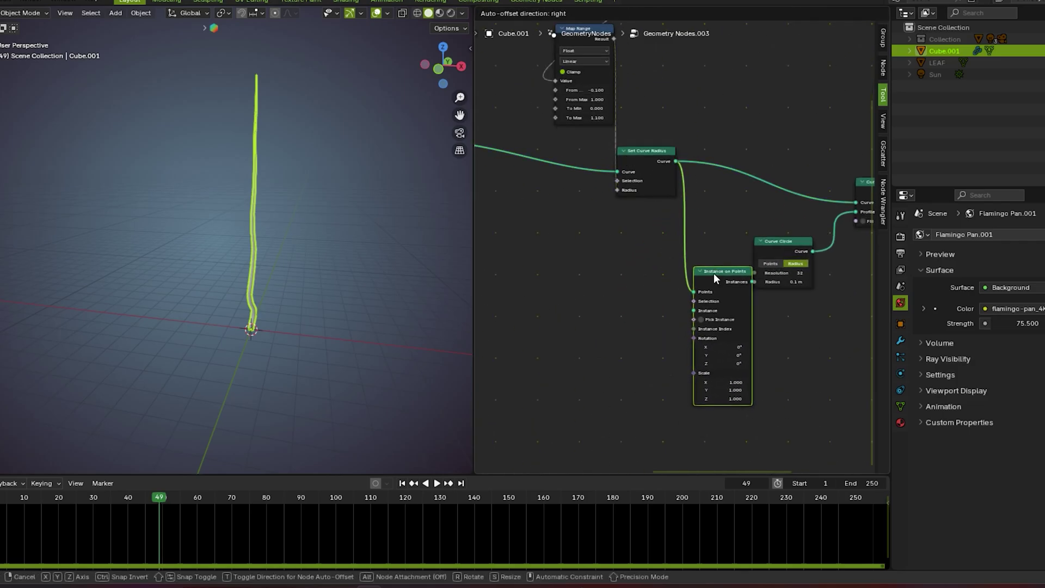
scroll(628, 294, down, 2)
scroll(626, 289, up, 2)
drag(677, 222, 666, 283)
scroll(742, 292, down, 2)
scroll(707, 288, up, 2)
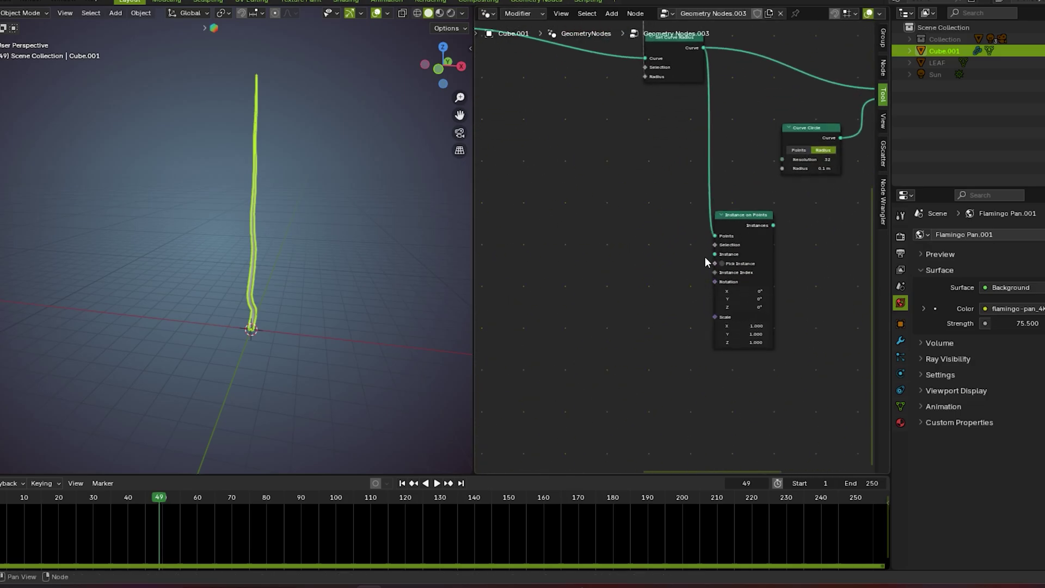
- Bring the LEAF object into the node tree as an Object Info node near Instance on Points
key(shift+a)
drag(942, 61, 623, 305)
scroll(735, 256, down, 1)
scroll(762, 245, down, 2)
- Add a Join Geometry node before Group Output that combines the Instance on Points output with the Curve to Mesh output
drag(693, 253, 832, 232)
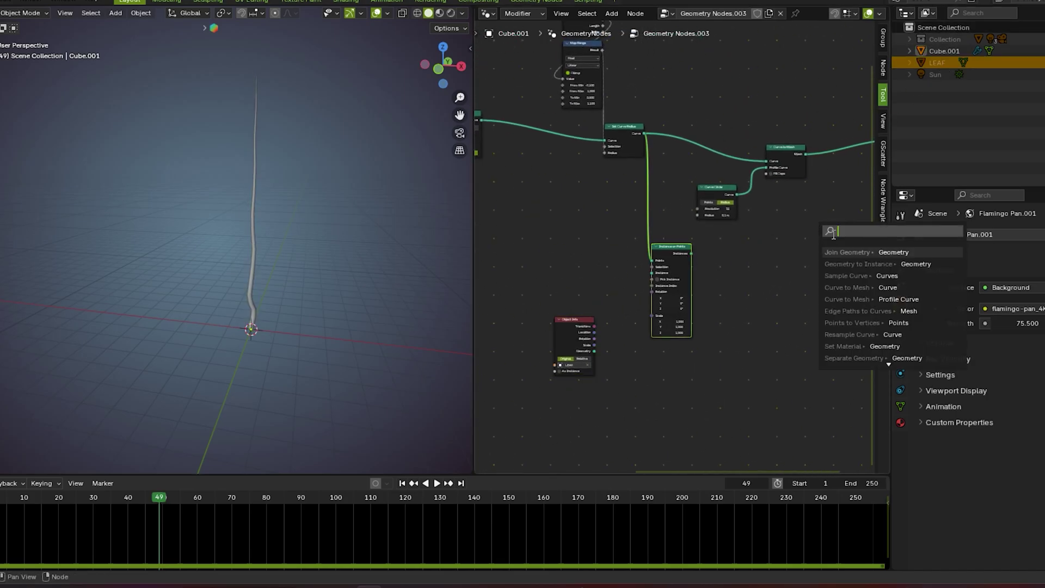
click(864, 252)
scroll(693, 253, down, 3)
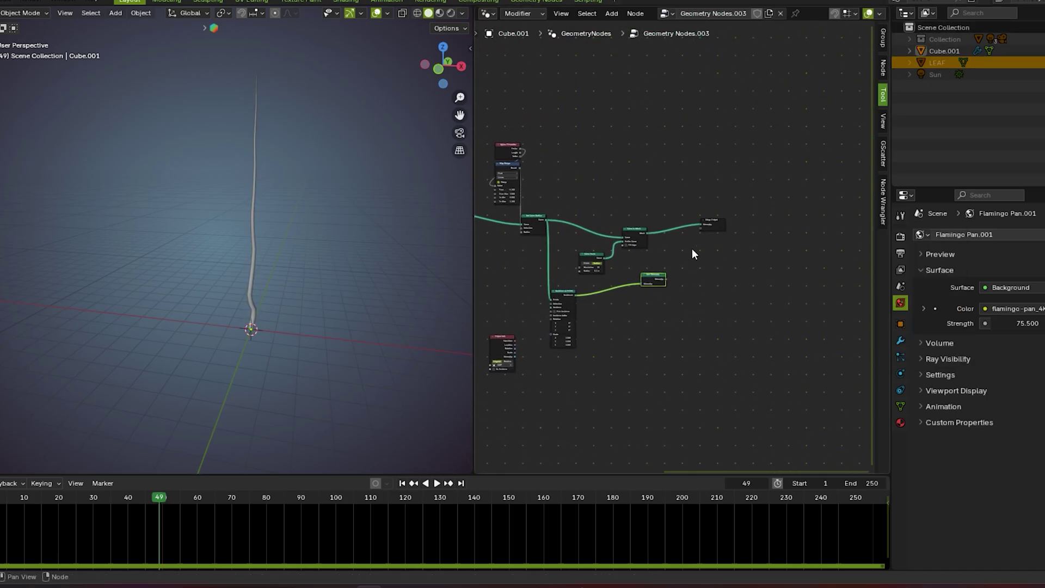
drag(711, 225, 765, 212)
drag(657, 284, 754, 213)
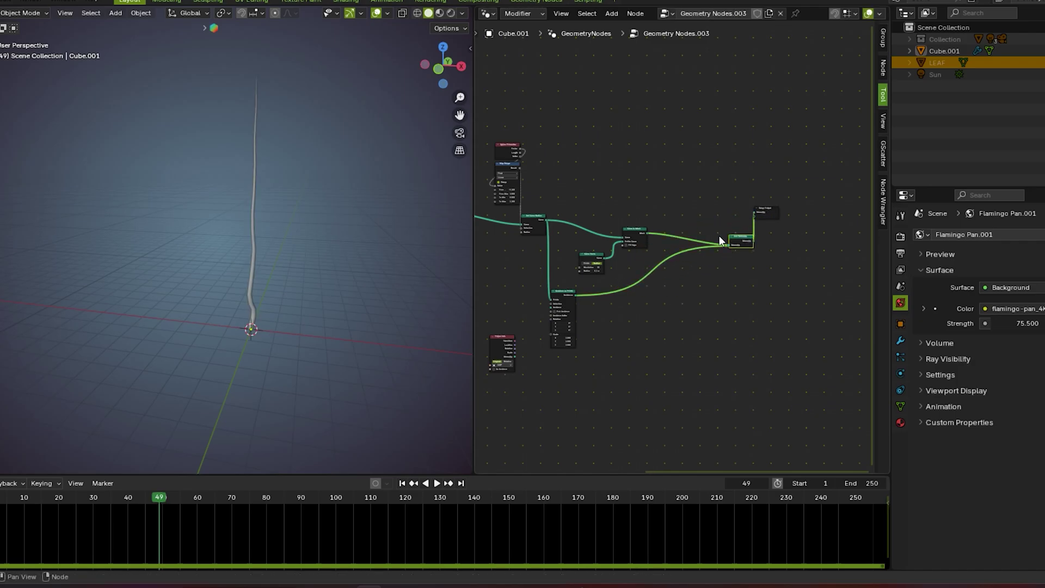
scroll(528, 306, down, 3)
- Connect the LEAF Object Info's Geometry output to the Instance input of Instance on Points
middle_drag(528, 306, 628, 253)
click(717, 328)
scroll(702, 316, up, 6)
middle_drag(686, 301, 782, 305)
scroll(782, 305, up, 6)
drag(557, 256, 553, 239)
drag(589, 283, 644, 214)
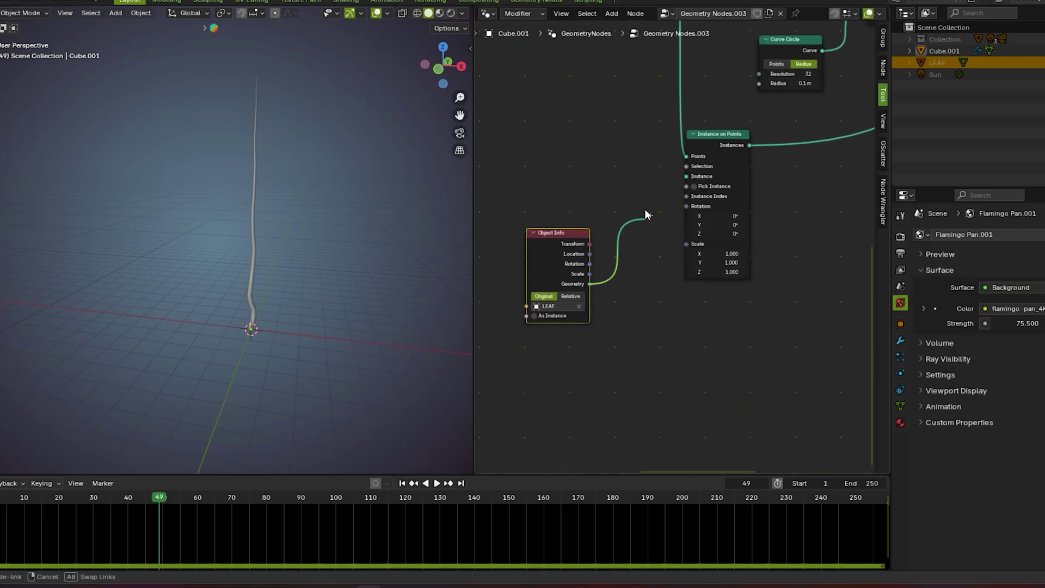
drag(687, 173, 687, 175)
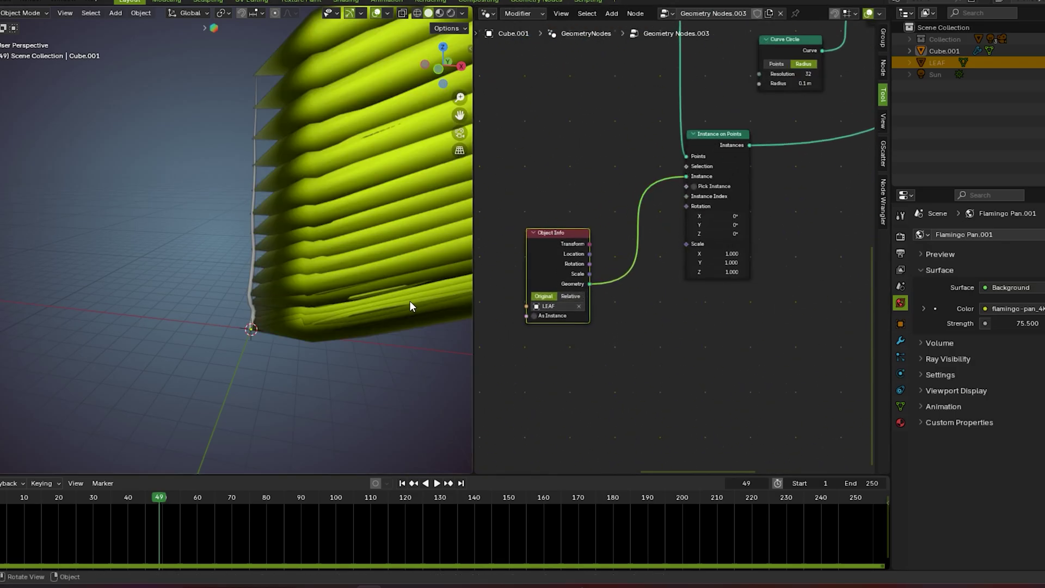
drag(560, 275, 601, 260)
scroll(713, 315, up, 5)
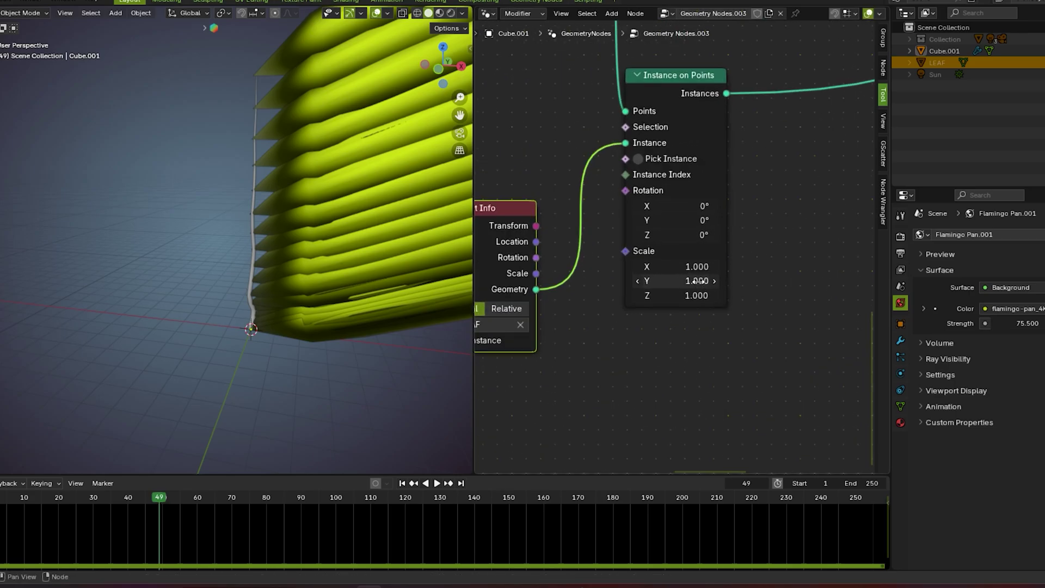
- Set the X, Y and Z scale of Instance on Points to 0.009
drag(692, 276, 693, 314)
key(BackSpace)
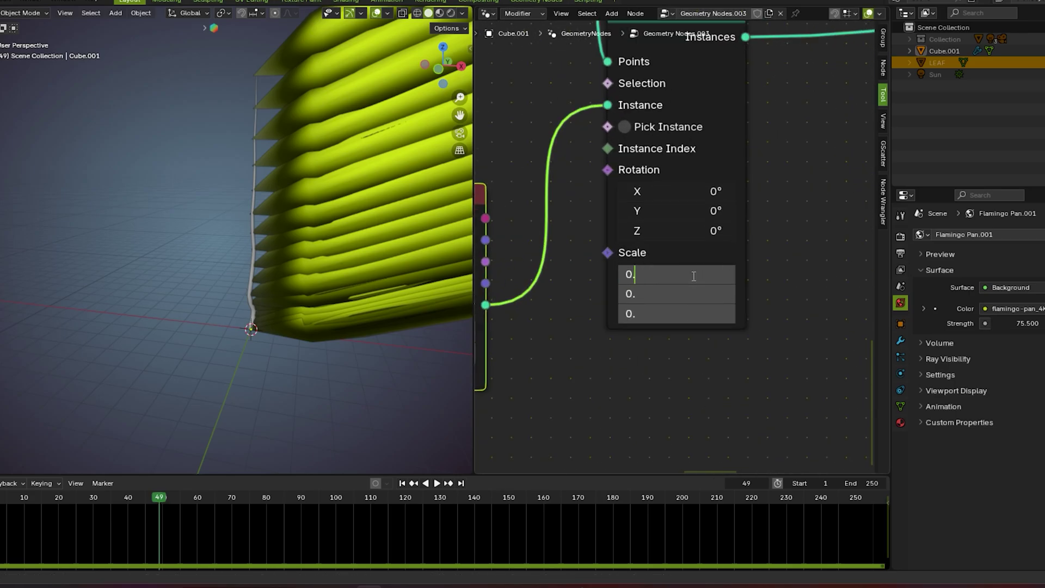
text(0.009)
key(Return)
middle_drag(321, 267, 258, 338)
scroll(628, 264, down, 4)
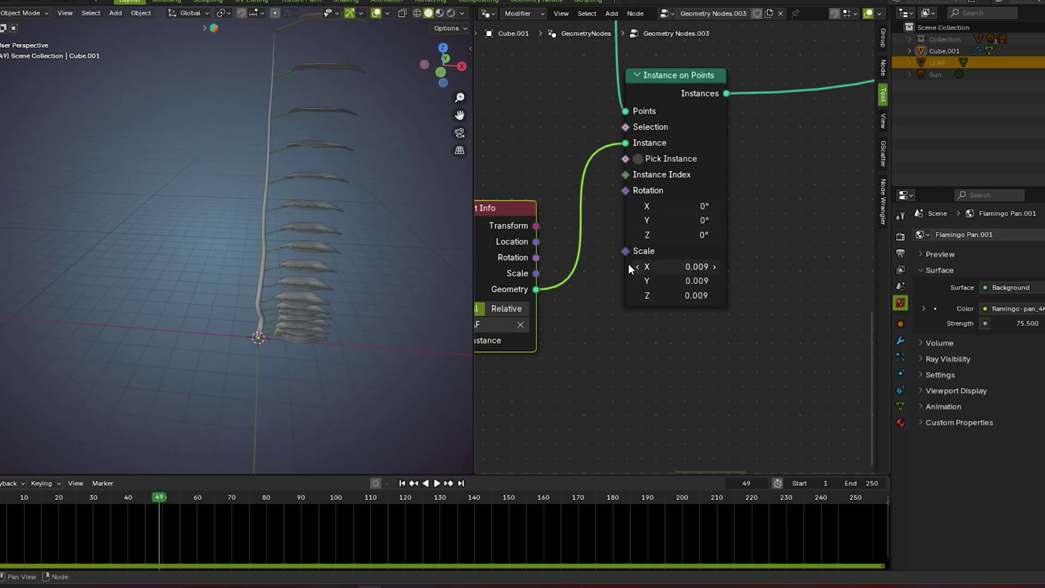
- Connect the LEAF Object Info's Rotation output to Instance on Points' Rotation input and widen the gap between the two nodes
scroll(639, 217, up, 1)
scroll(639, 218, down, 2)
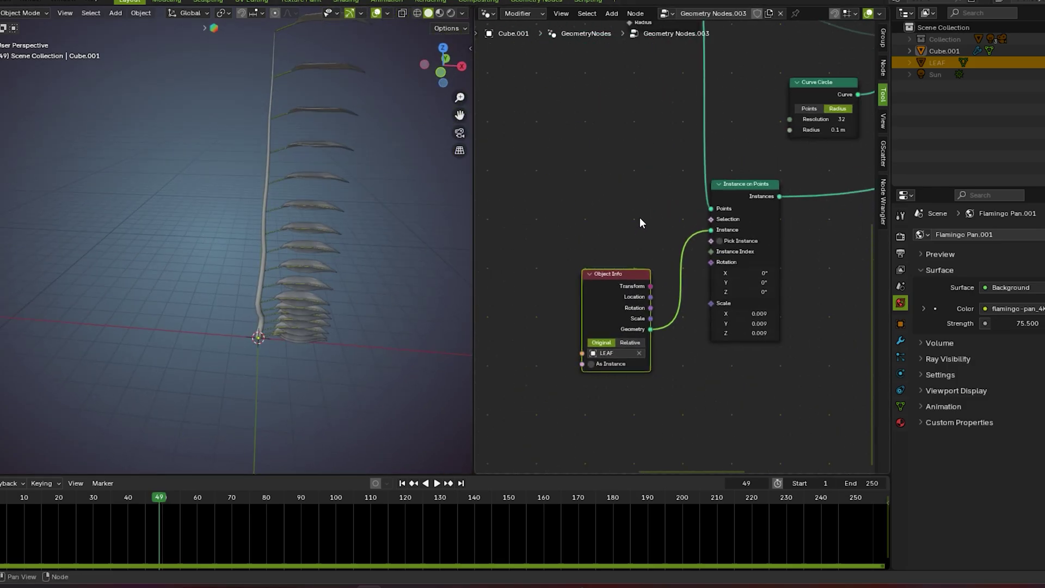
drag(575, 263, 697, 252)
scroll(601, 258, up, 4)
scroll(581, 250, down, 2)
drag(531, 234, 513, 234)
- Insert an Align Rotation to Vector node into the rotation link between Object Info and Instance on Points
key(shift+a)
click(631, 189)
text(align)
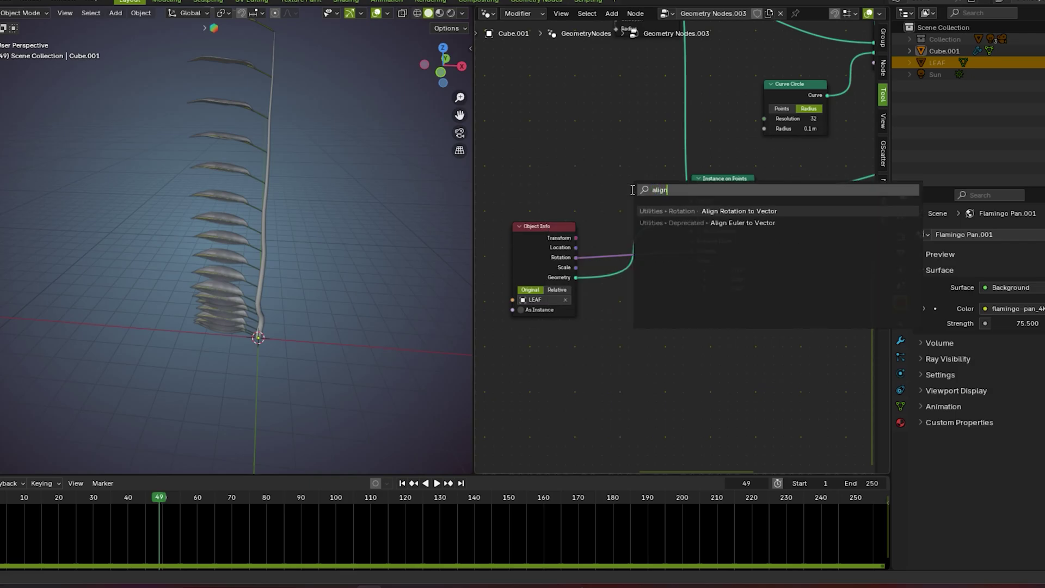
click(695, 211)
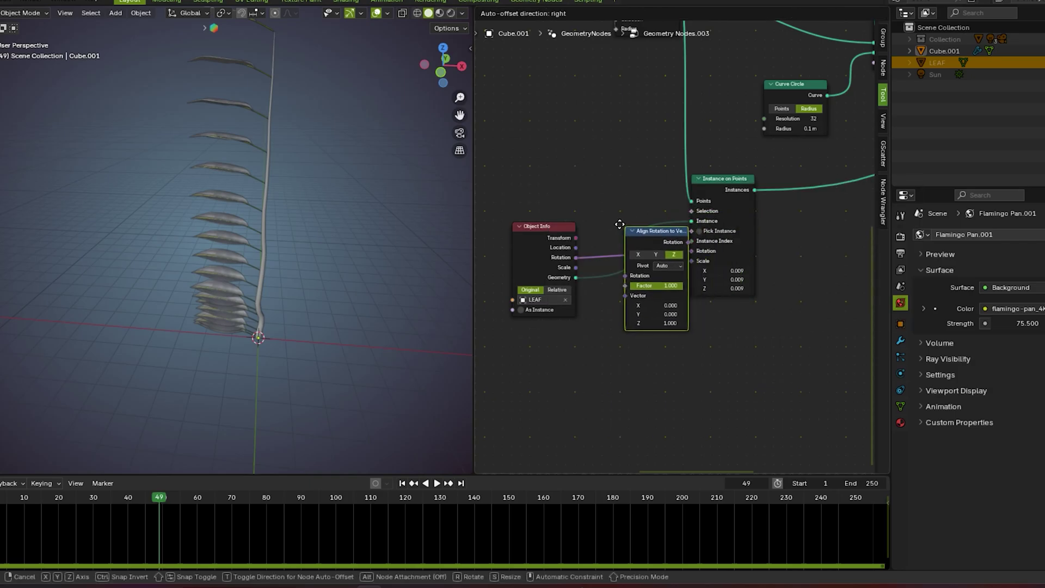
click(632, 233)
scroll(632, 230, down, 2)
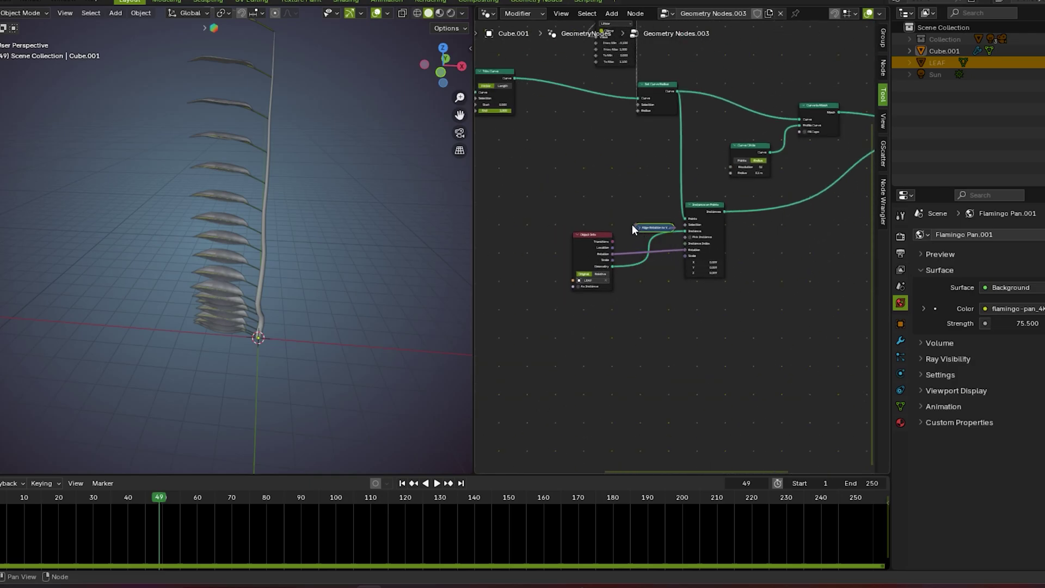
mouse_move(635, 227)
mouse_down()
mouse_move(580, 228)
mouse_move(627, 229)
mouse_up()
scroll(664, 272, up, 3)
scroll(650, 317, up, 1)
- Reposition the Align Rotation to Vector node between Object Info and Instance on Points
click(635, 321)
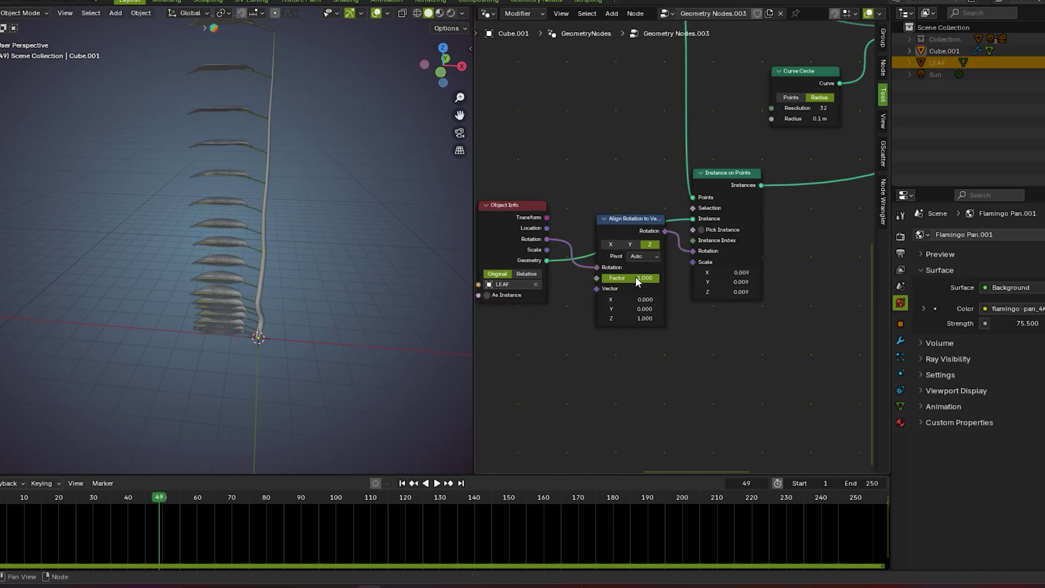
scroll(635, 276, down, 2)
click(632, 224)
scroll(624, 213, down, 4)
scroll(743, 358, up, 8)
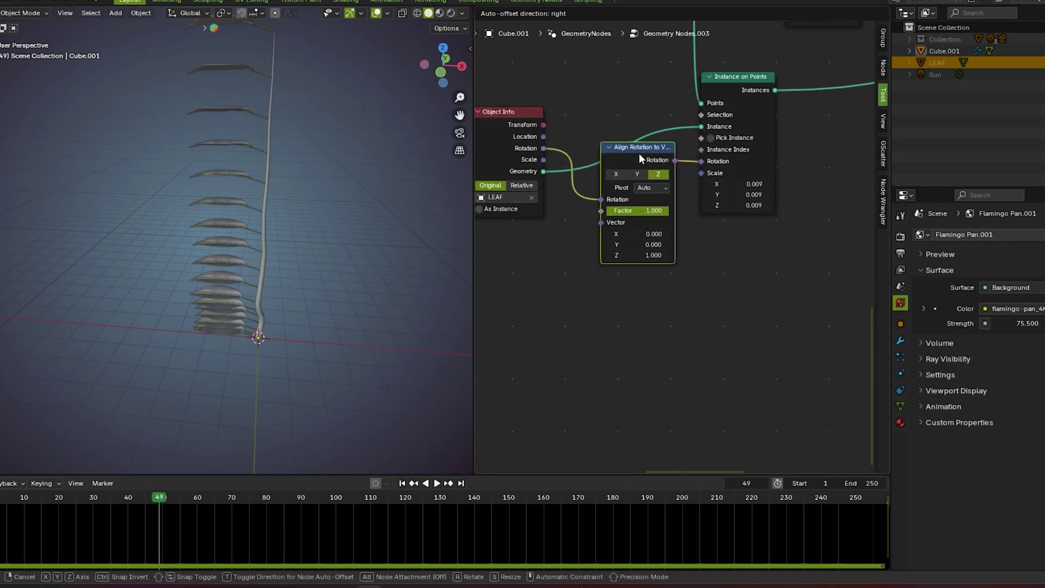
scroll(639, 152, down, 1)
scroll(675, 321, up, 3)
scroll(678, 314, down, 4)
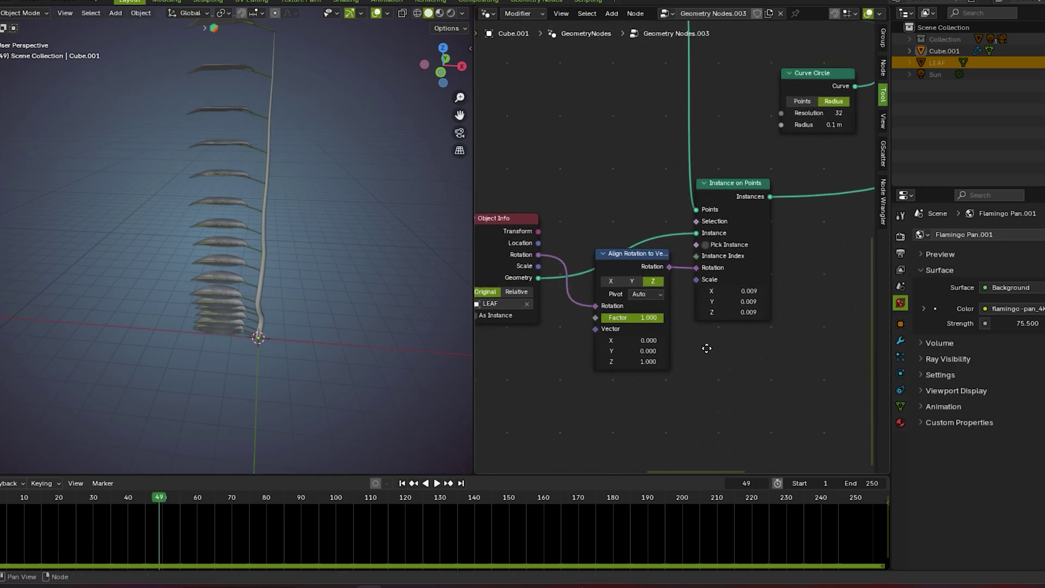
scroll(664, 231, up, 3)
key(shift+a)
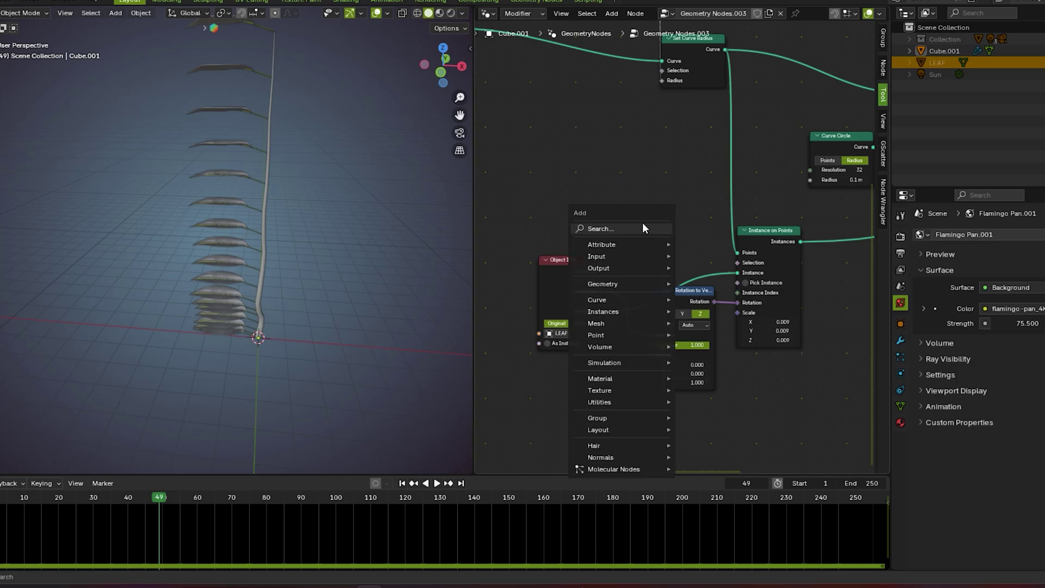
click(642, 222)
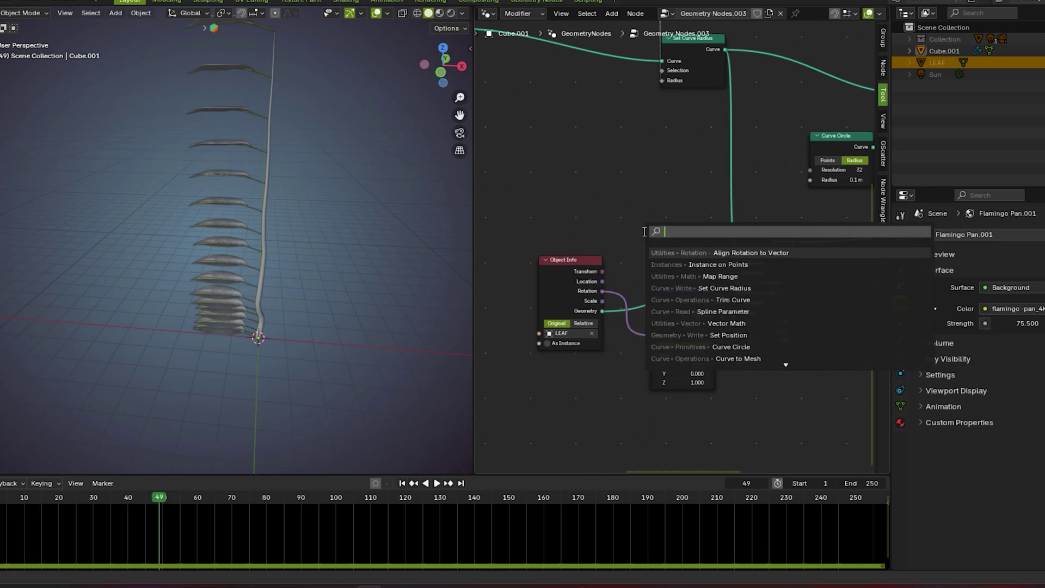
text(b)
key(BackSpace)
key(Escape)
middle_drag(701, 356, 585, 188)
scroll(624, 126, up, 3)
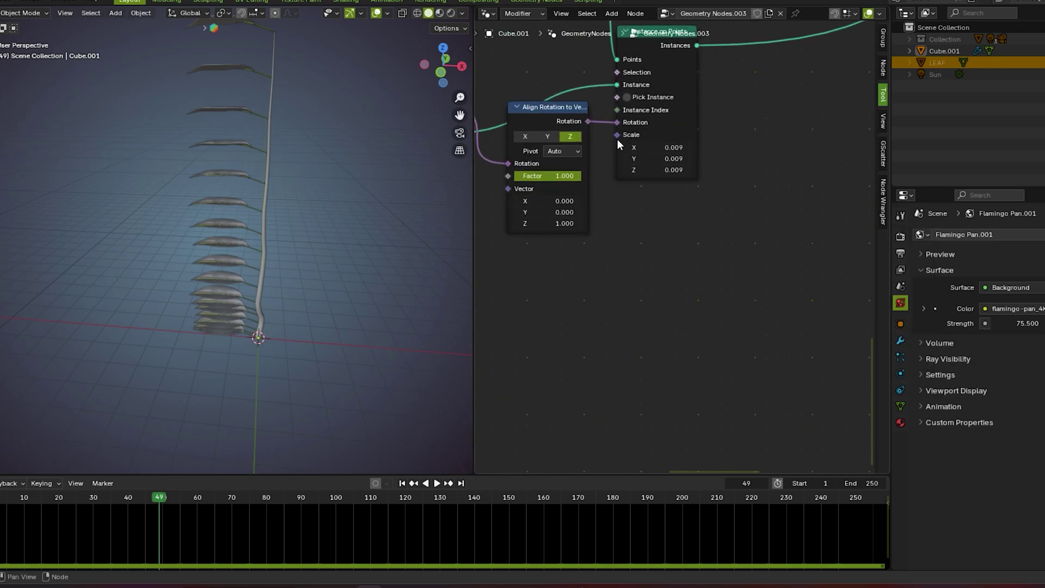
drag(617, 136, 595, 289)
text(combine)
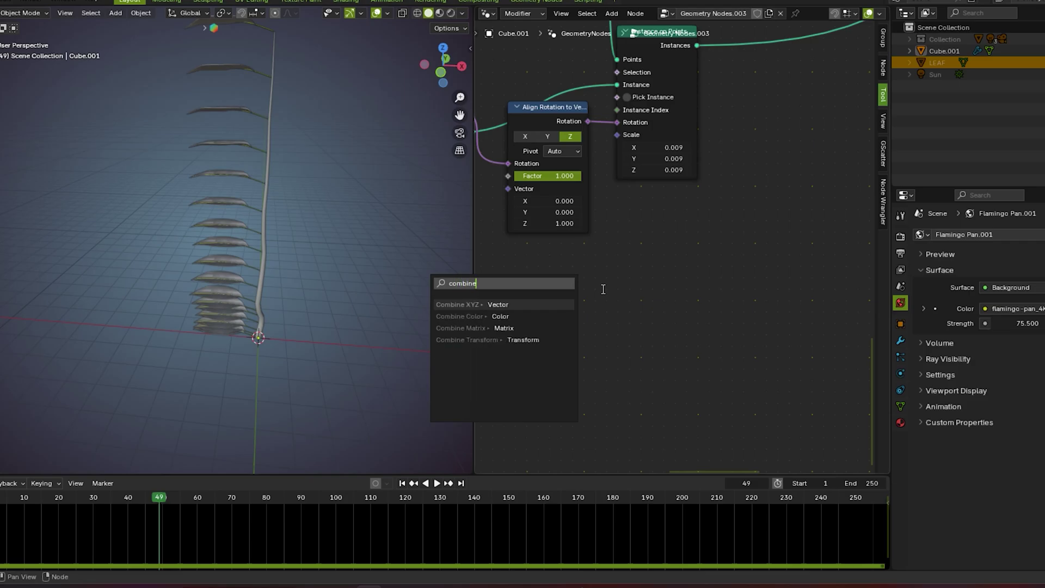
key(Escape)
scroll(629, 252, down, 1)
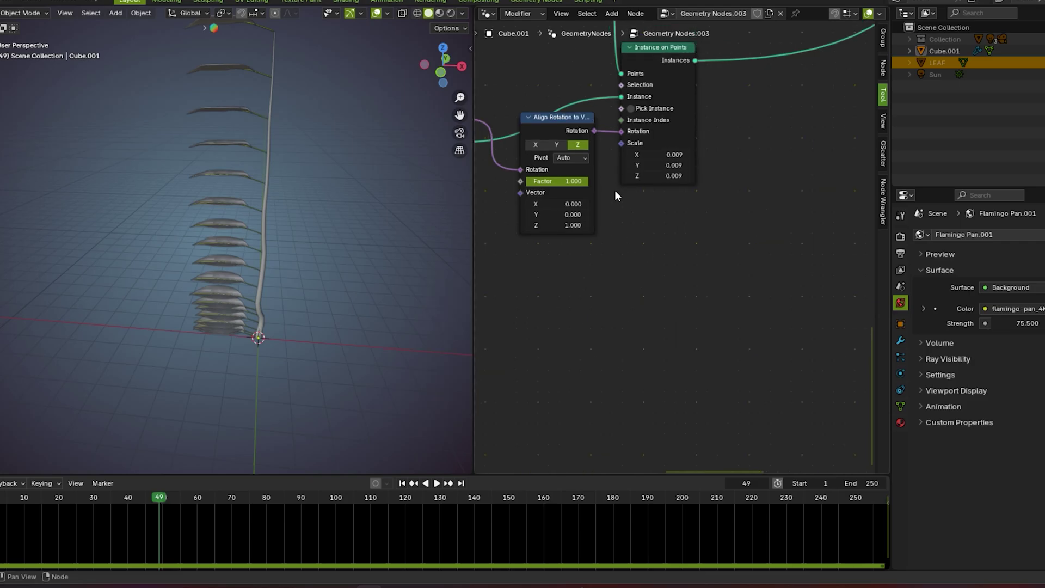
key(c)
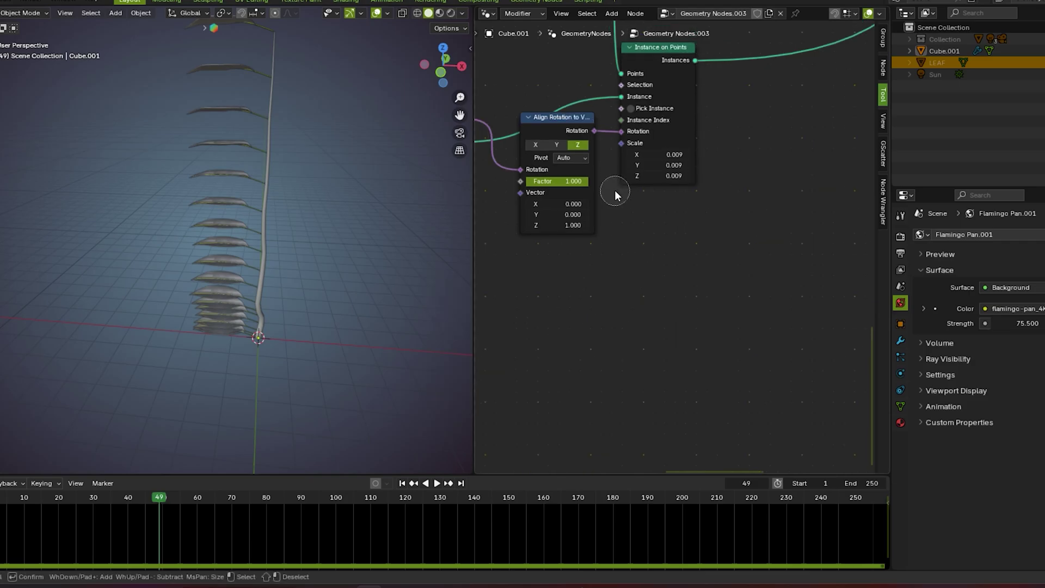
key(Escape)
- Add a Combine XYZ node below Align Rotation to Vector and connect its Vector output to Instance on Points' Scale input
key(shift+a)
click(635, 266)
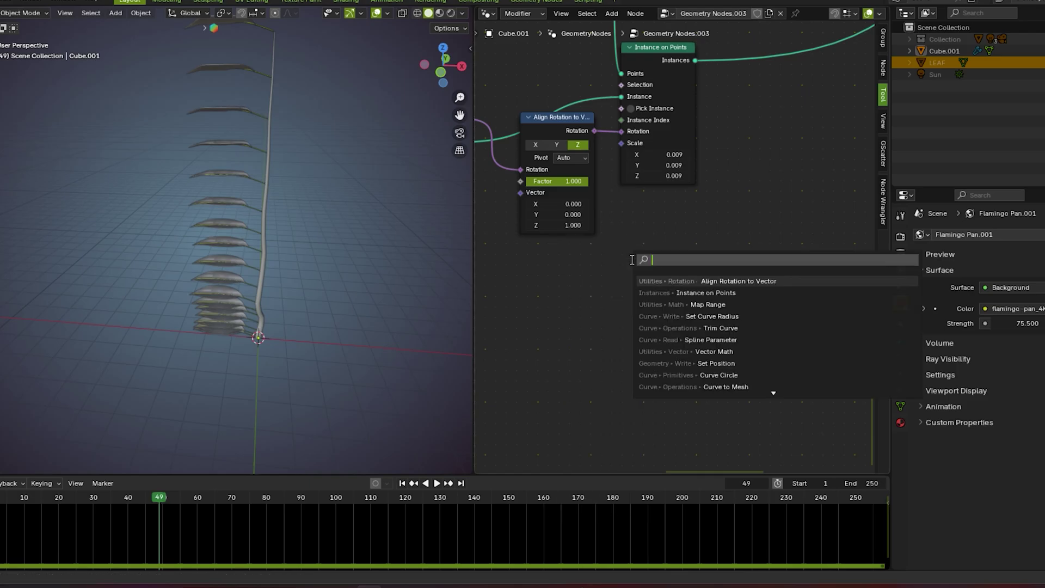
text(comb)
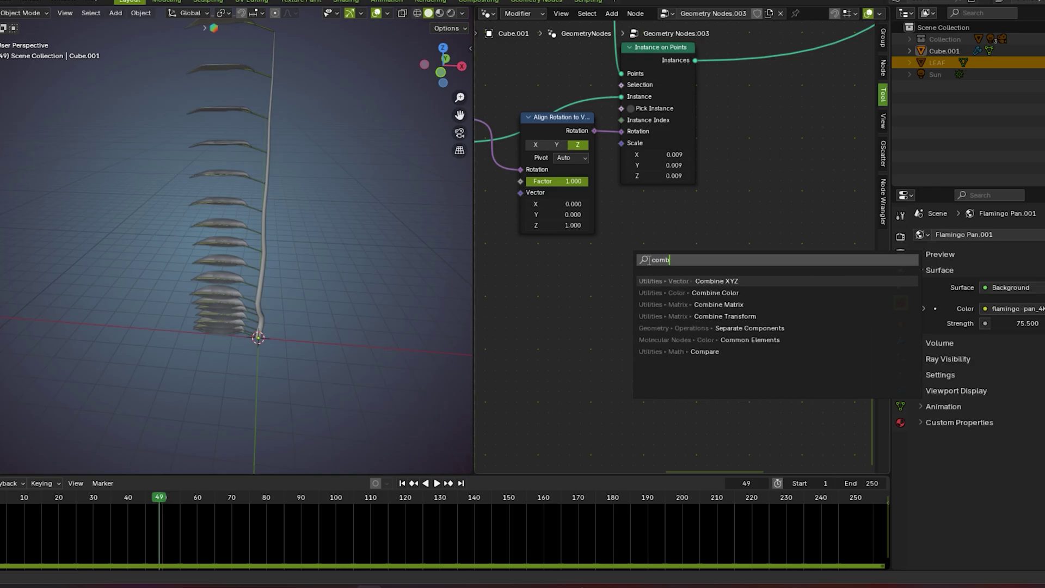
text(ine)
key(Return)
click(582, 264)
drag(611, 272, 613, 147)
- Set the X, Y and Z values of Combine XYZ to 0.009
middle_drag(680, 300, 728, 269)
drag(633, 257, 633, 278)
key(BackSpace)
key(BackSpace)
key(BackSpace)
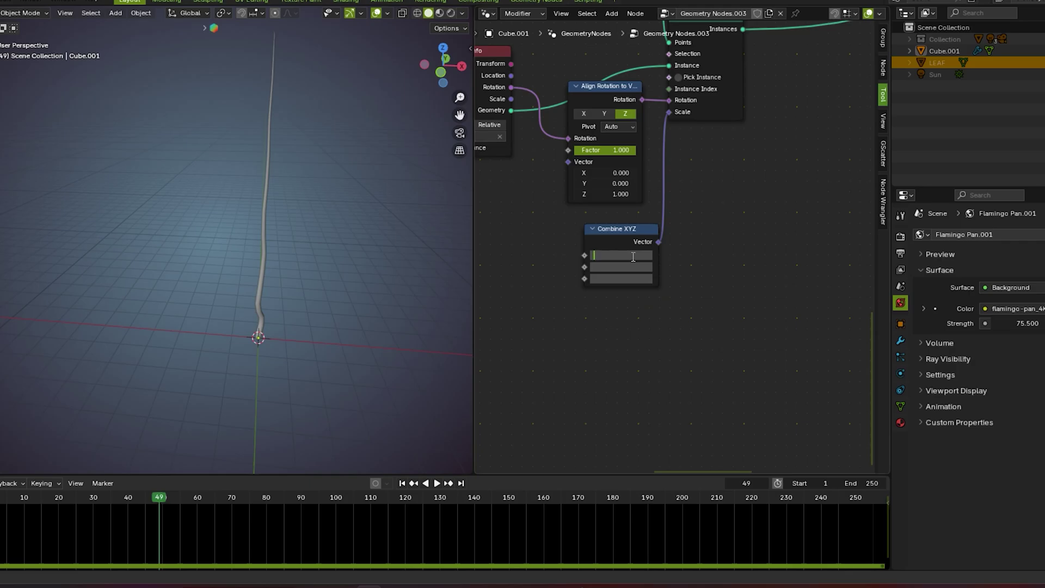
text(0.009)
key(Return)
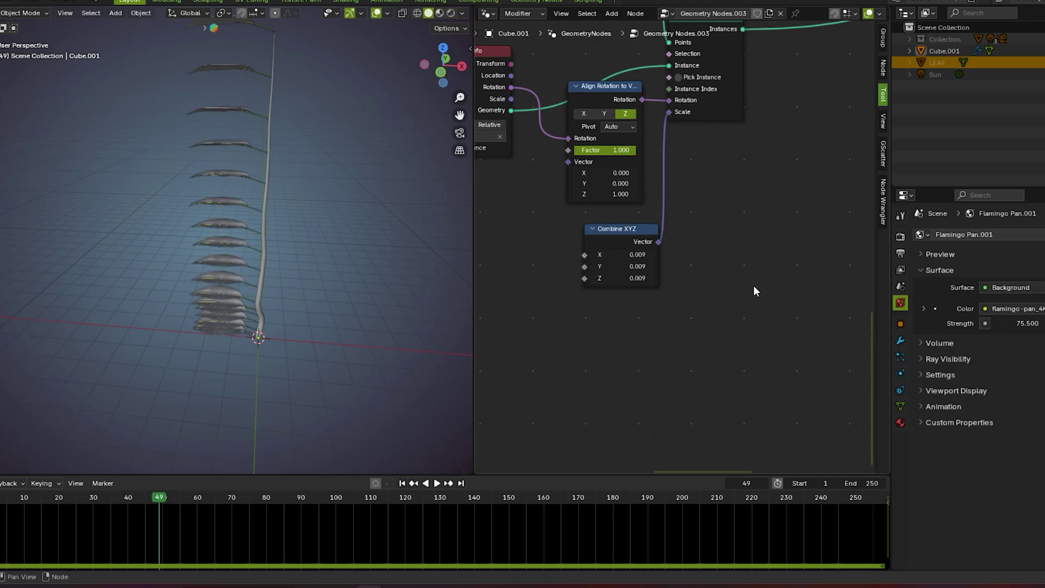
- Add a Random Value node beside Combine XYZ on its input side
scroll(777, 270, down, 3)
scroll(648, 320, up, 6)
middle_drag(648, 320, 714, 314)
key(shift+a)
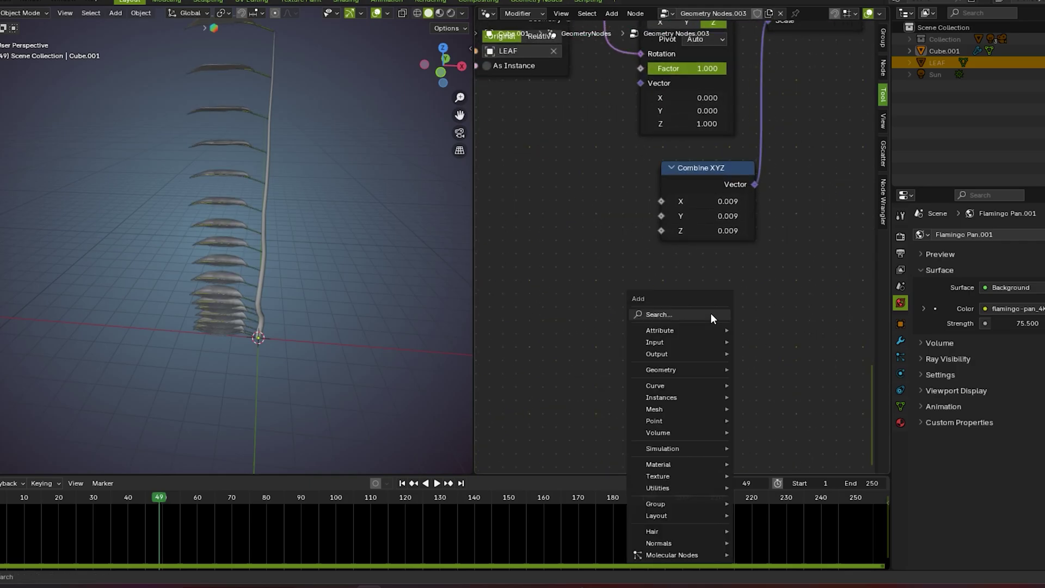
click(668, 311)
text(random)
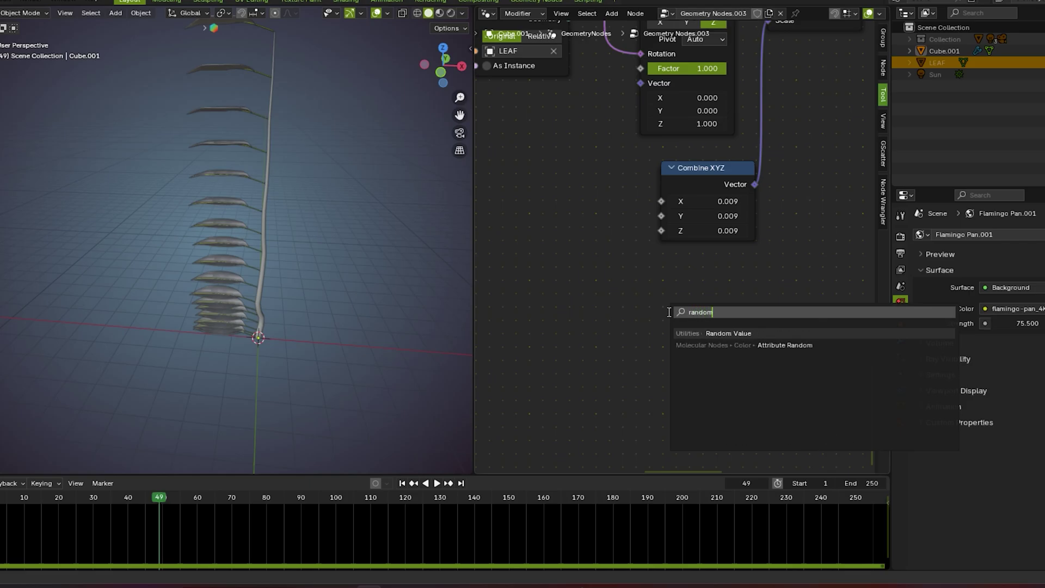
click(685, 332)
click(562, 120)
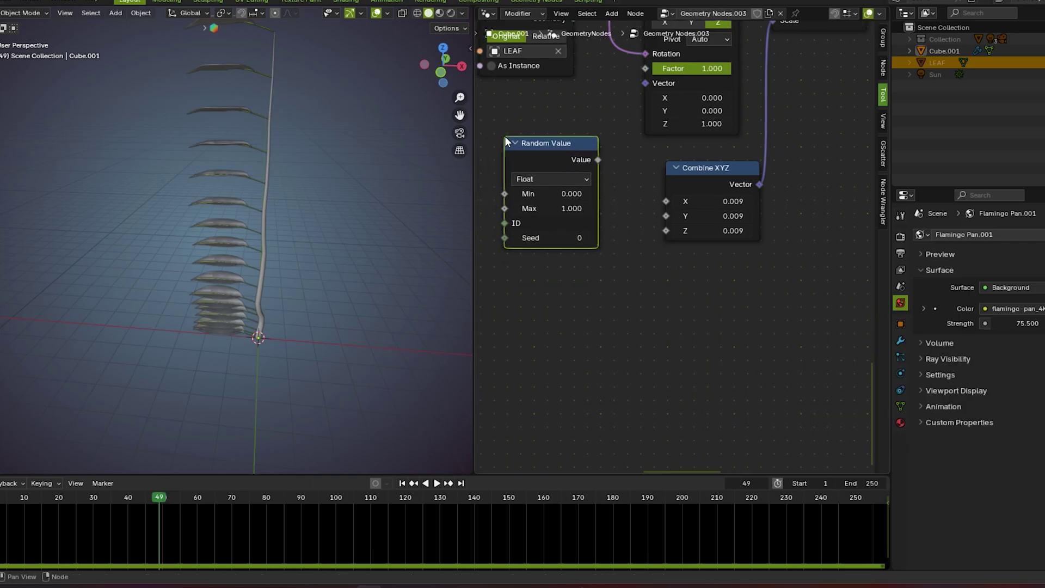
- Set the Random Value node's Max to 0.0015
click(564, 211)
text(0.0)
key(BackSpace)
key(BackSpace)
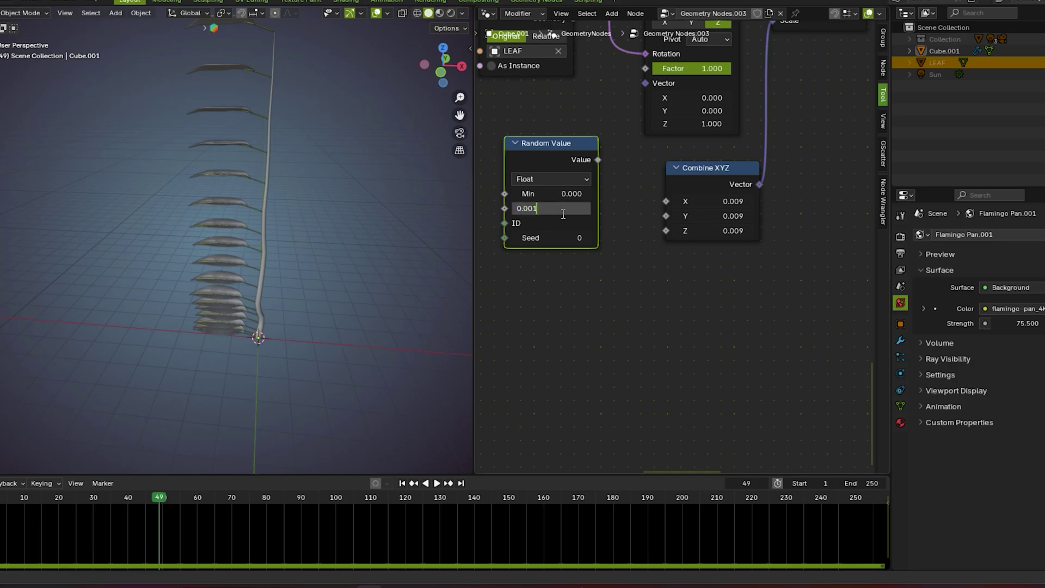
key(Return)
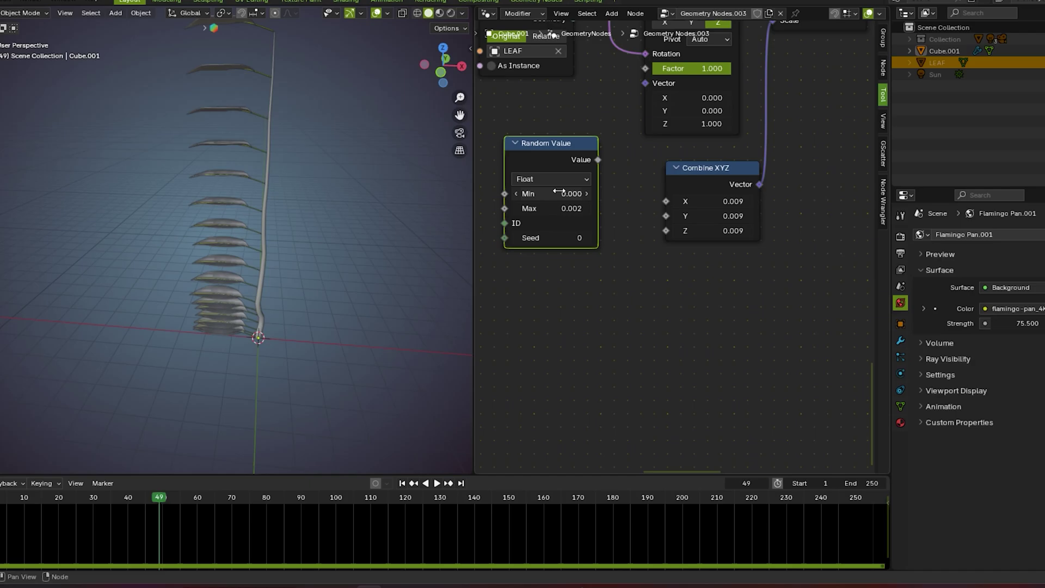
click(563, 193)
click(562, 237)
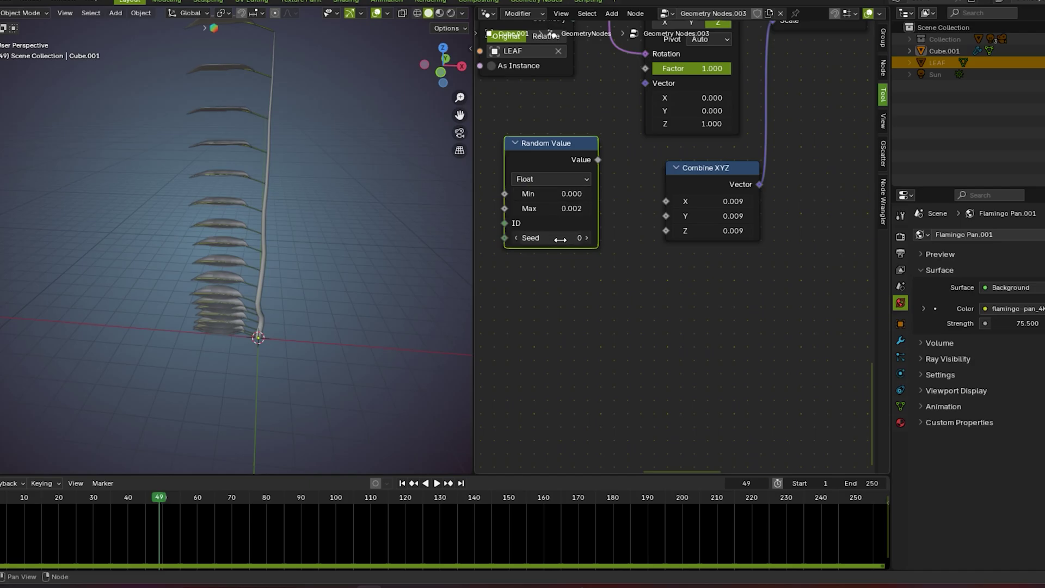
click(552, 194)
key(Return)
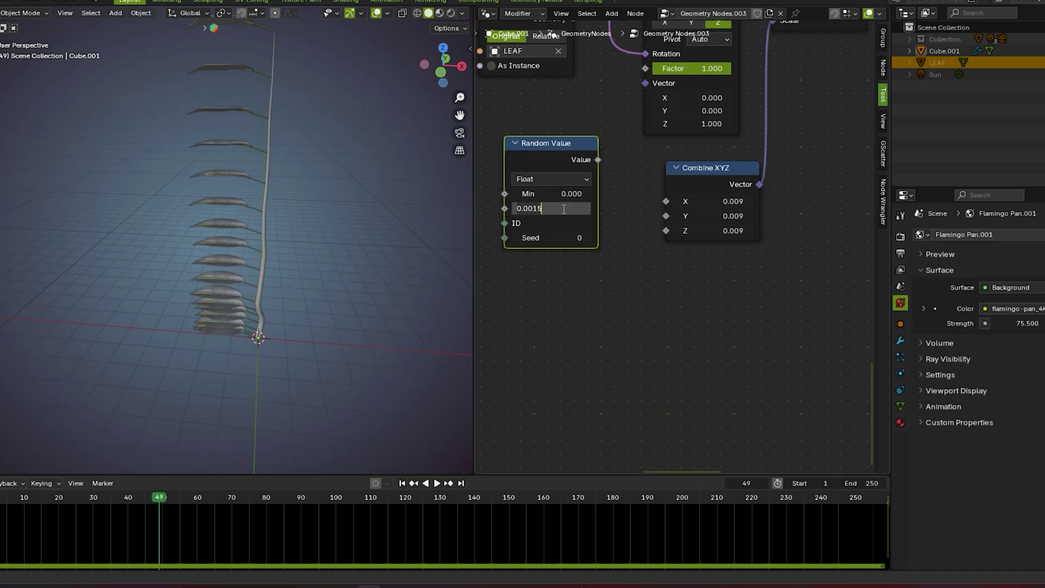
- Set the Random Value node's Min to 0.003 and its Seed to 2
click(561, 193)
key(BackSpace)
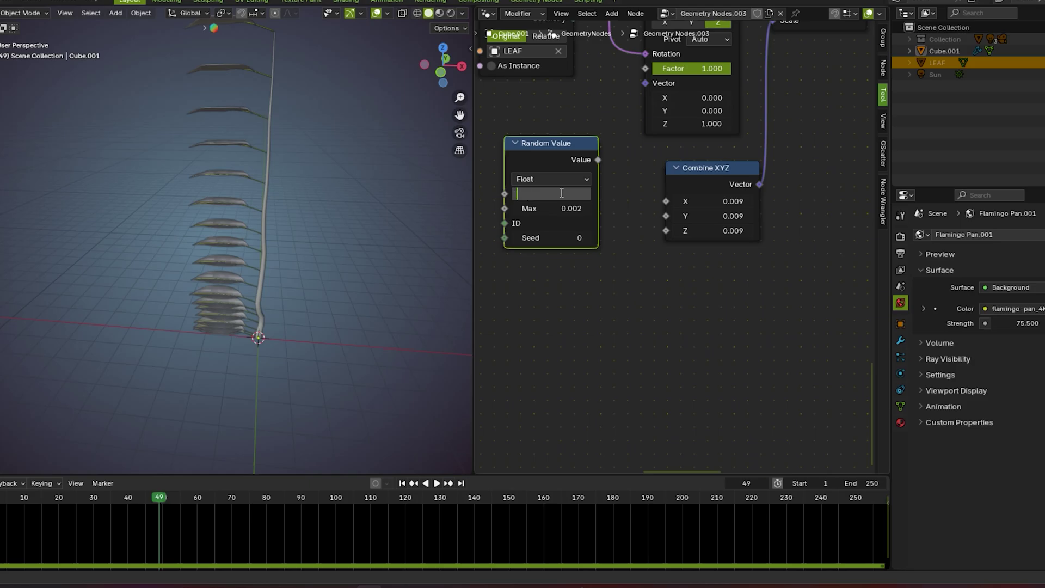
key(Return)
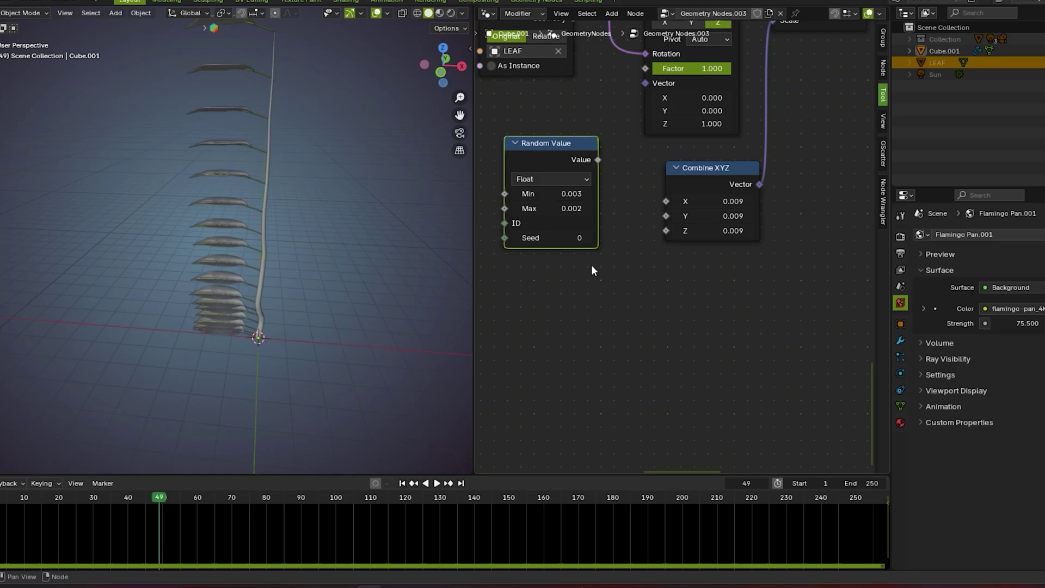
click(584, 238)
click(584, 237)
- Connect Random Value's Value output to the Z input of Combine XYZ, comparing the leaves with and without the link
drag(598, 160, 663, 232)
scroll(253, 315, up, 3)
middle_drag(253, 316, 303, 345)
drag(665, 230, 631, 231)
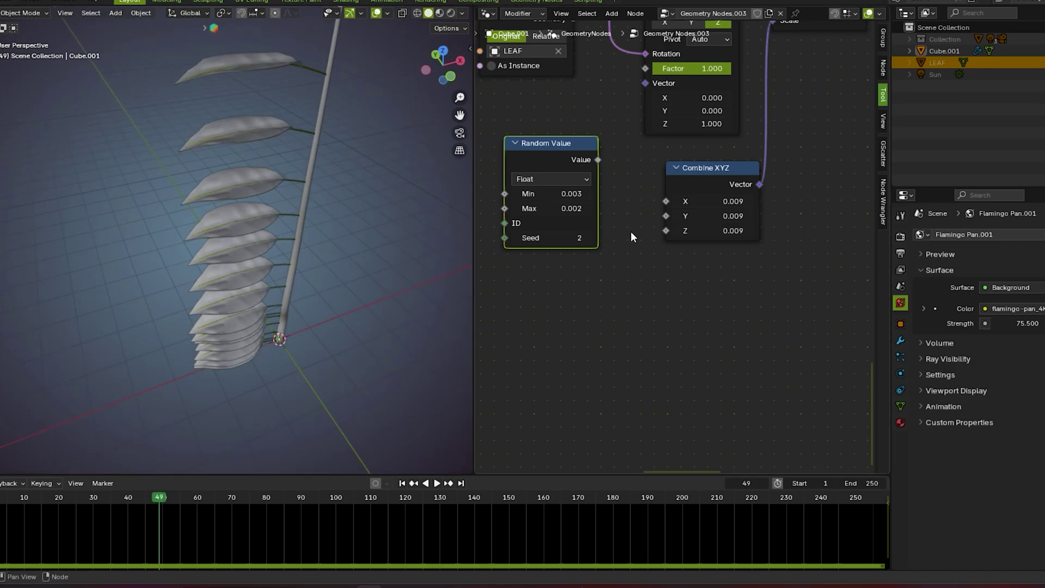
middle_drag(354, 192, 255, 175)
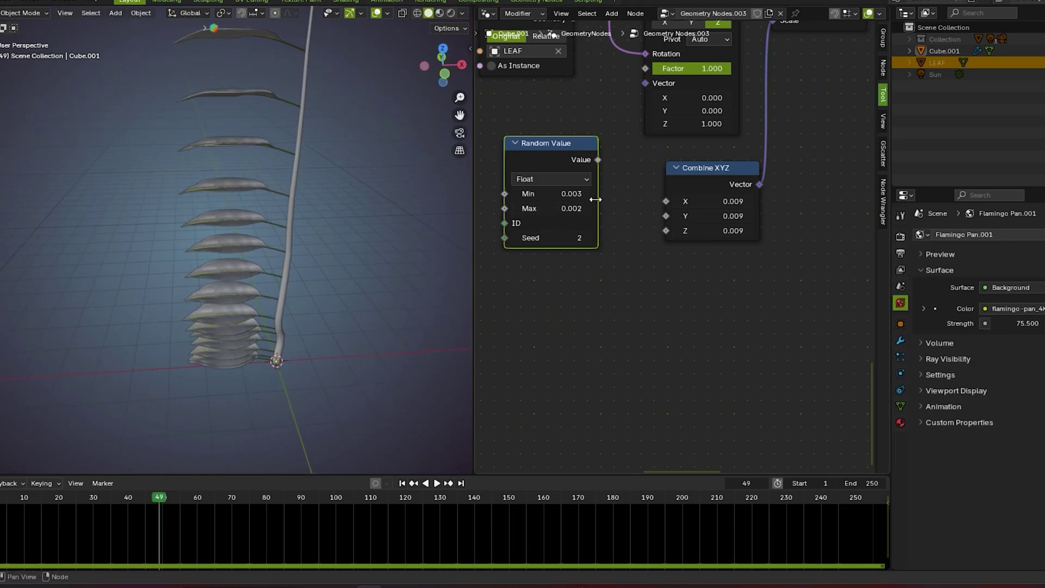
drag(597, 160, 665, 231)
middle_drag(462, 281, 414, 229)
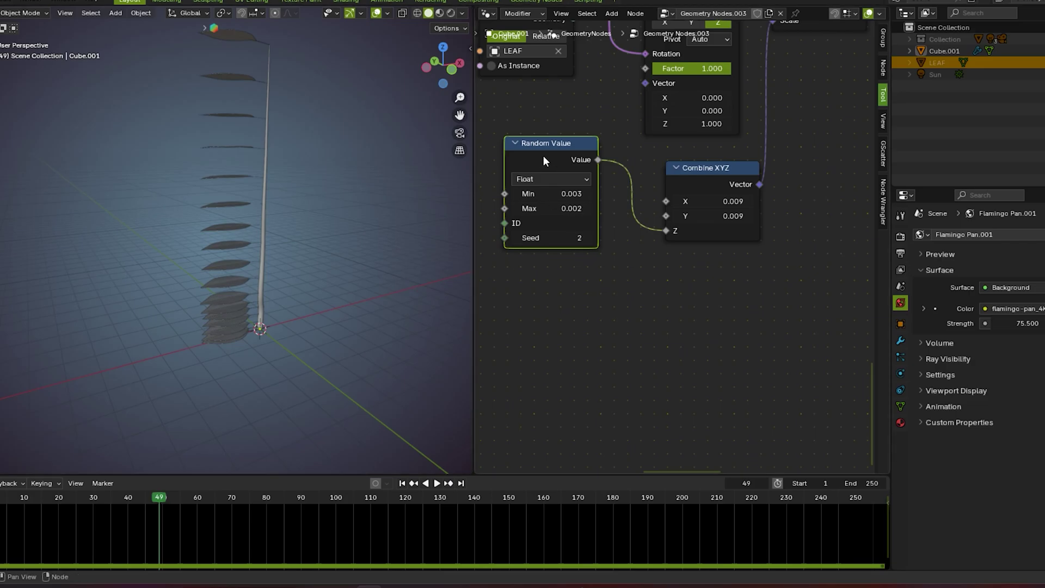
- Inspect the exact Min and Max values of the Random Value node feeding Combine XYZ
scroll(566, 217, down, 2)
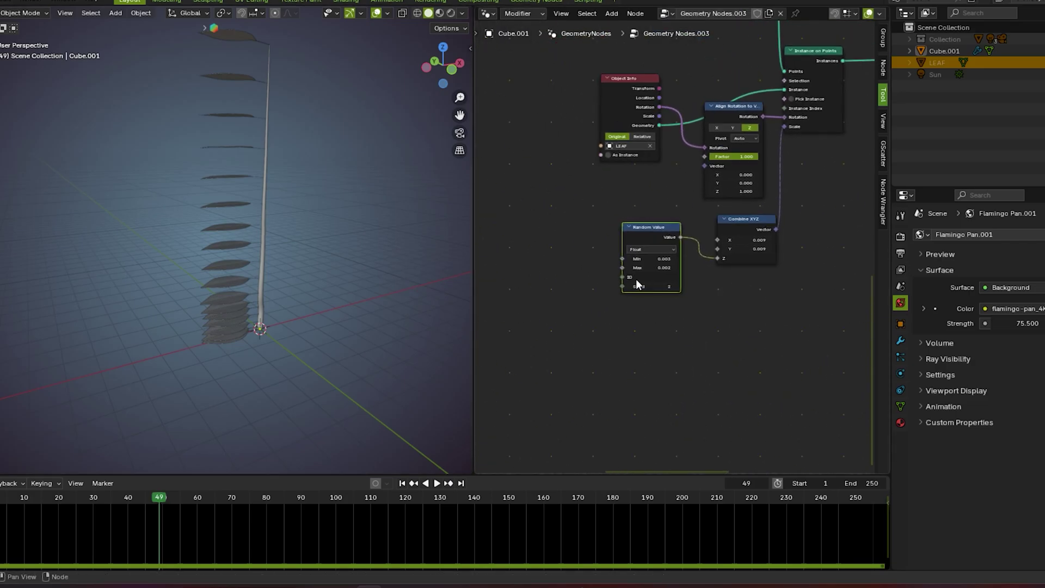
scroll(684, 283, up, 2)
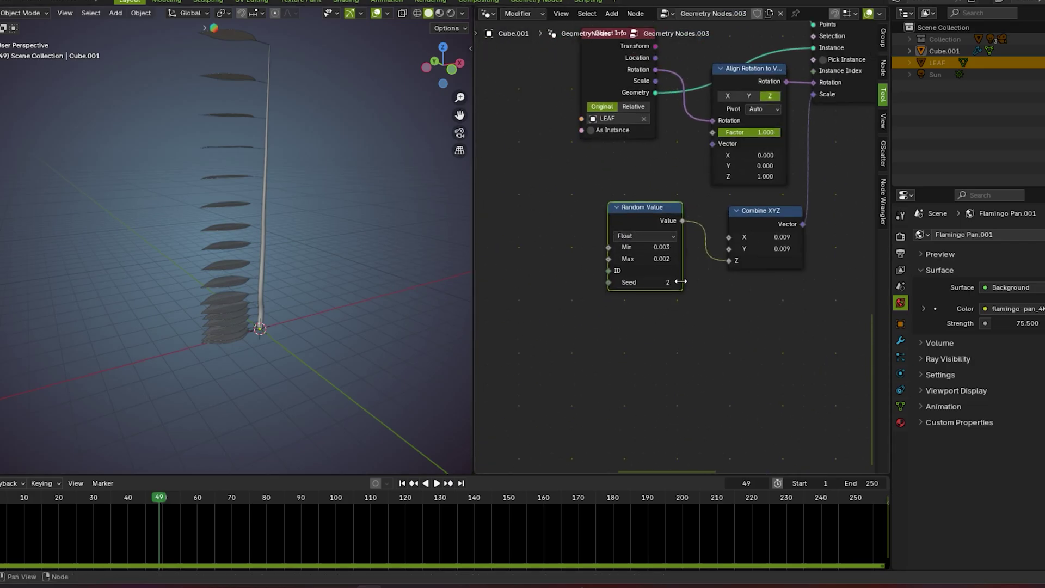
scroll(681, 282, down, 1)
middle_drag(413, 256, 289, 223)
scroll(675, 248, up, 2)
double_click(657, 279)
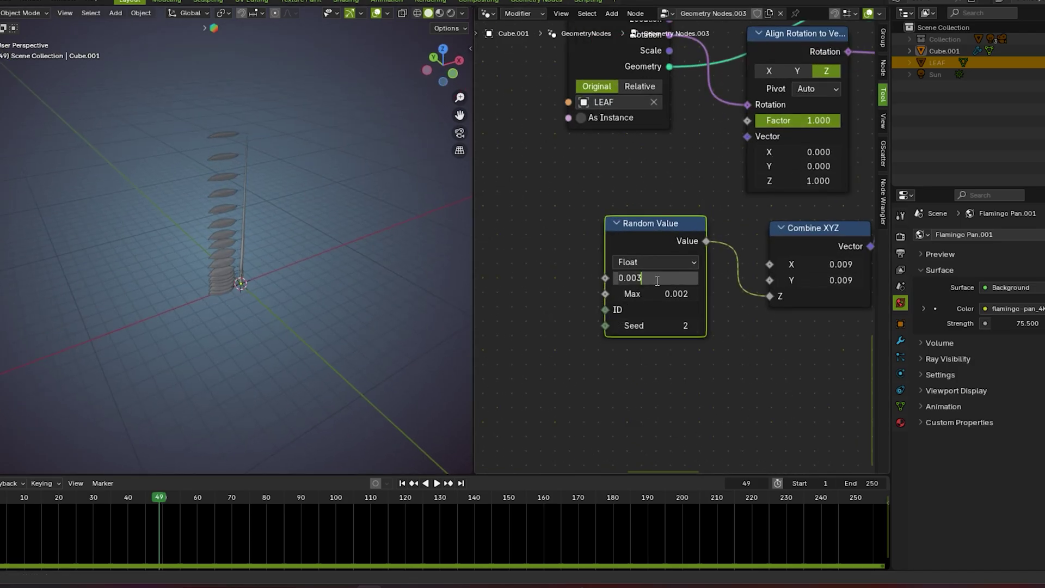
key(Return)
double_click(664, 294)
text(0.0015)
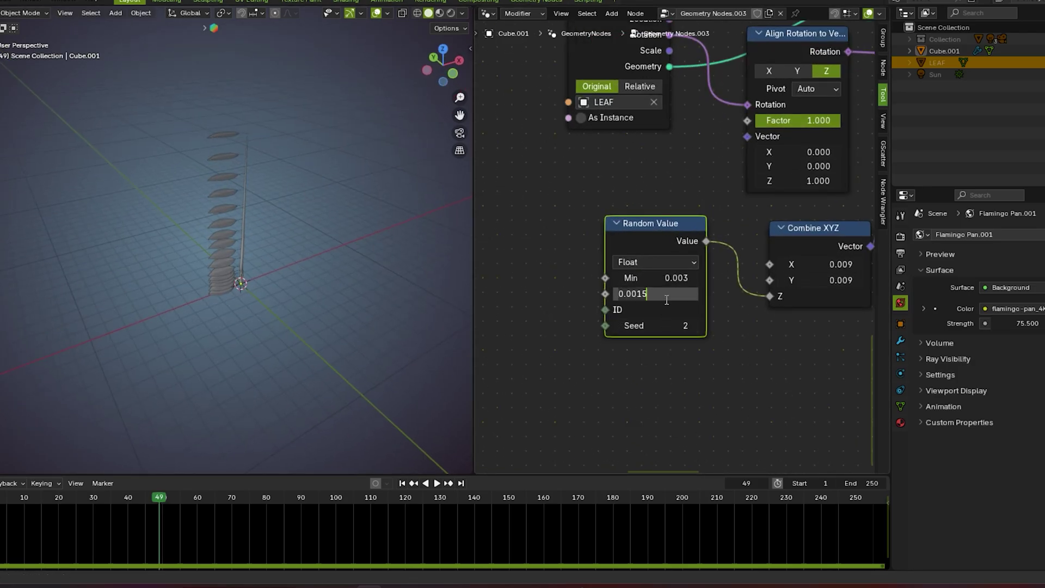
key(Return)
double_click(668, 279)
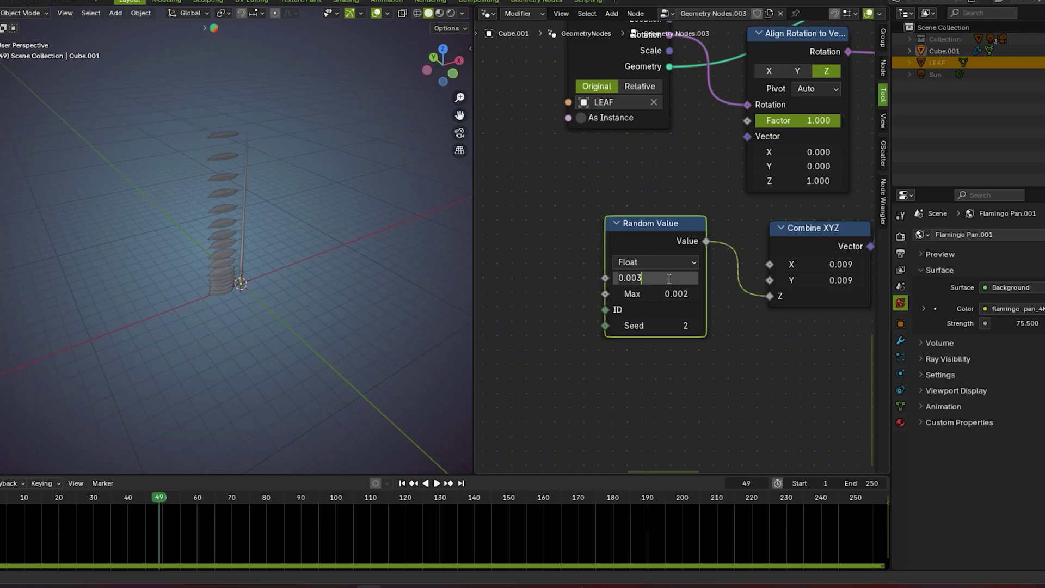
key(Return)
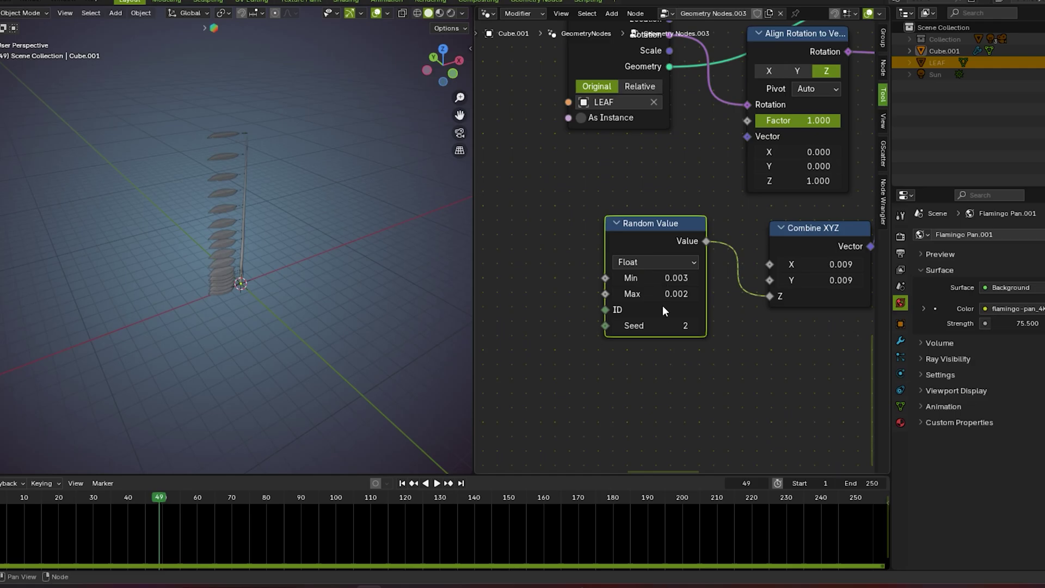
- Set the Max of the Random Value node feeding Combine XYZ to 0.015
double_click(669, 296)
text(0.0015)
key(BackSpace)
key(BackSpace)
key(BackSpace)
key(BackSpace)
key(BackSpace)
key(BackSpace)
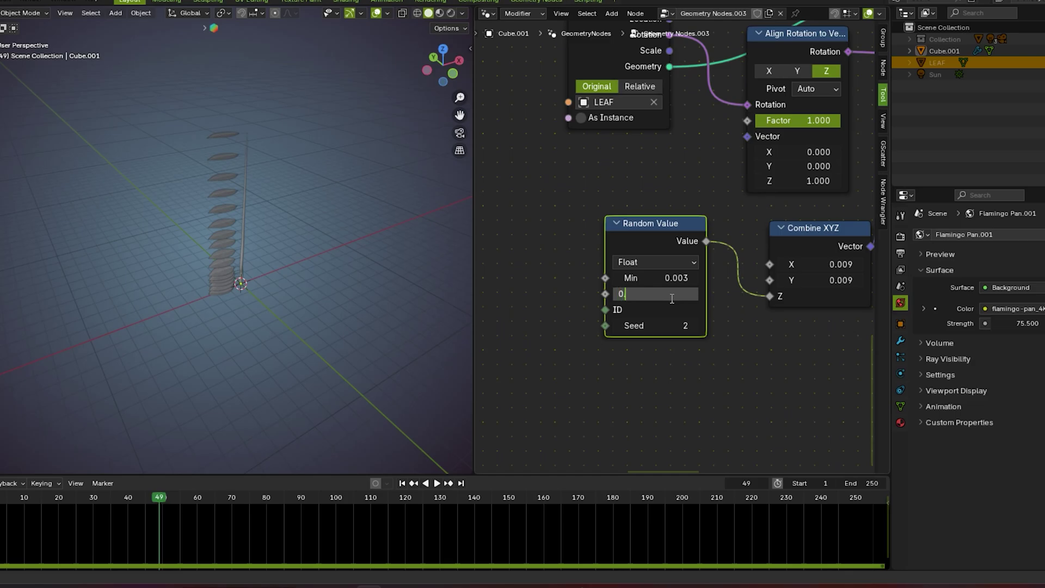
text(0.015)
key(Return)
scroll(240, 207, up, 5)
scroll(673, 339, down, 3)
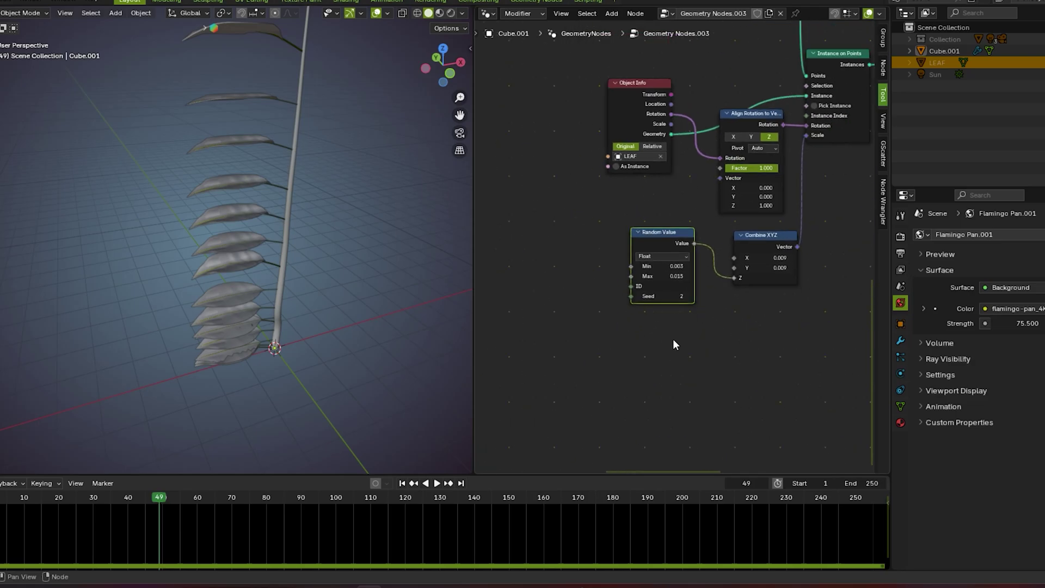
scroll(647, 306, up, 2)
middle_drag(647, 305, 717, 345)
scroll(711, 322, down, 3)
scroll(756, 320, down, 3)
click(718, 344)
middle_drag(732, 234, 717, 152)
scroll(662, 197, down, 2)
middle_drag(652, 197, 755, 271)
scroll(679, 341, up, 2)
scroll(639, 284, up, 5)
drag(714, 238, 702, 245)
click(663, 347)
click(666, 349)
key(ctrl+z)
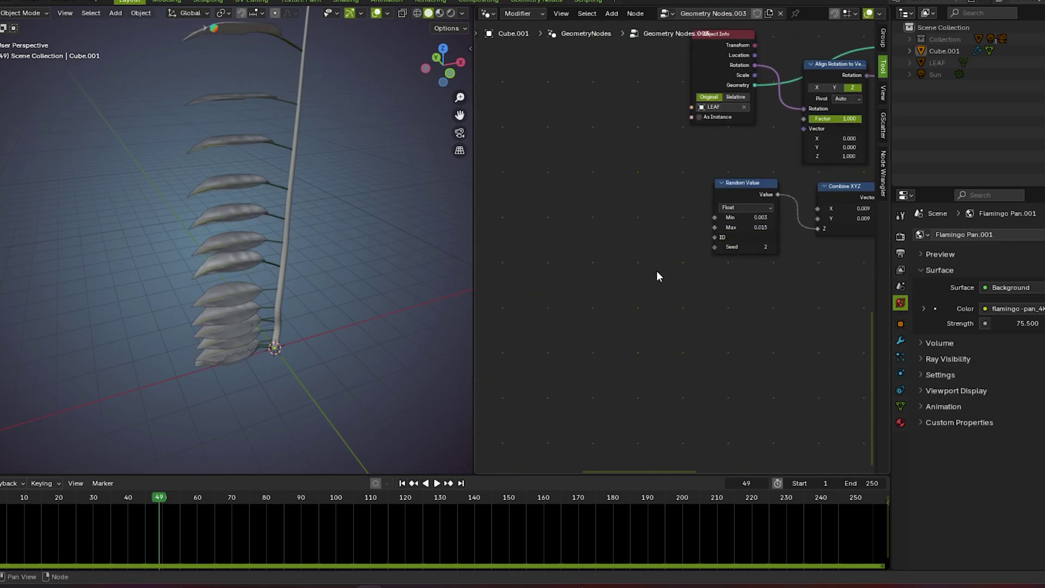
- Add a Math node on the input side of Random Value and place a duplicate of it farther upstream
key(shift+a)
click(639, 324)
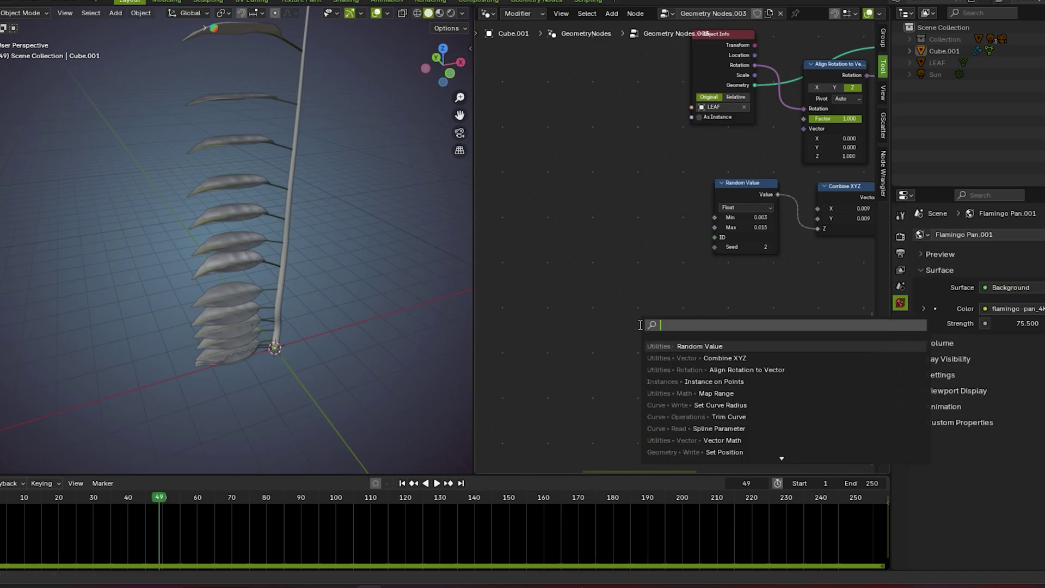
text(math)
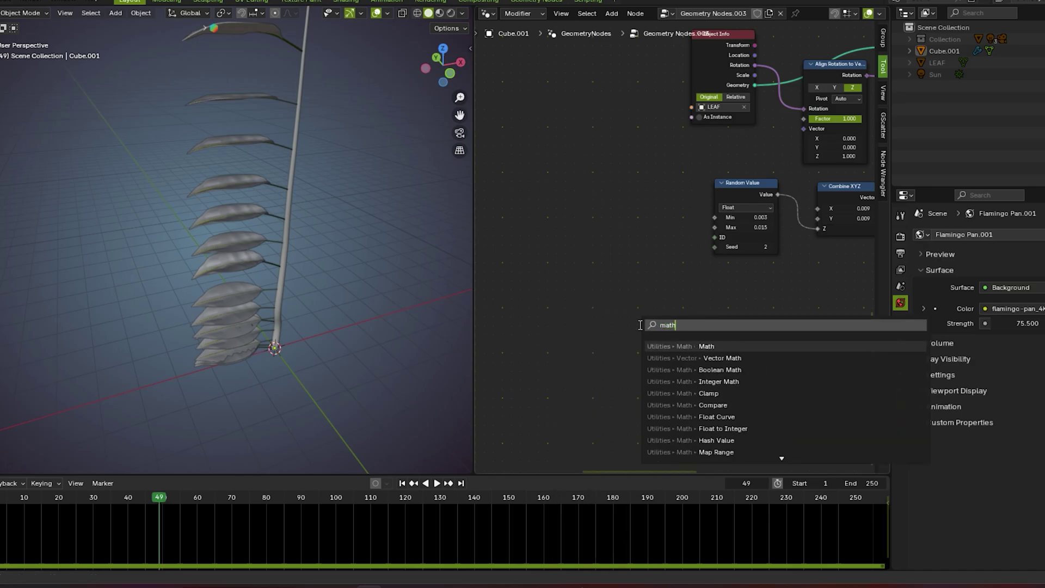
key(Return)
click(640, 230)
key(shift+d)
click(530, 256)
- Duplicate the Spline Parameter node above Map Range and place the copy upstream of the two Math nodes
scroll(628, 198, down, 6)
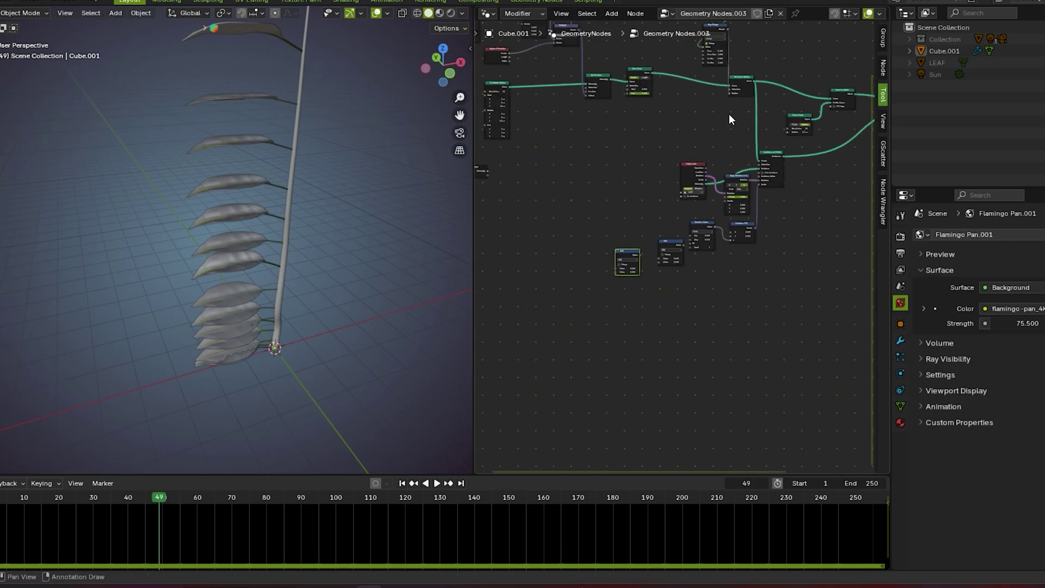
click(700, 58)
key(shift+d)
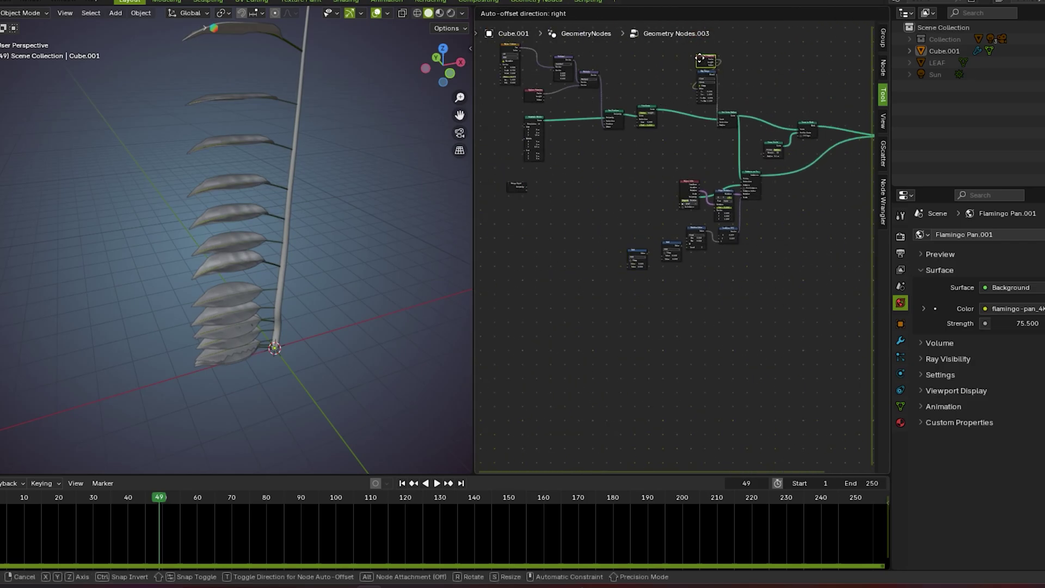
click(569, 232)
scroll(636, 213, up, 6)
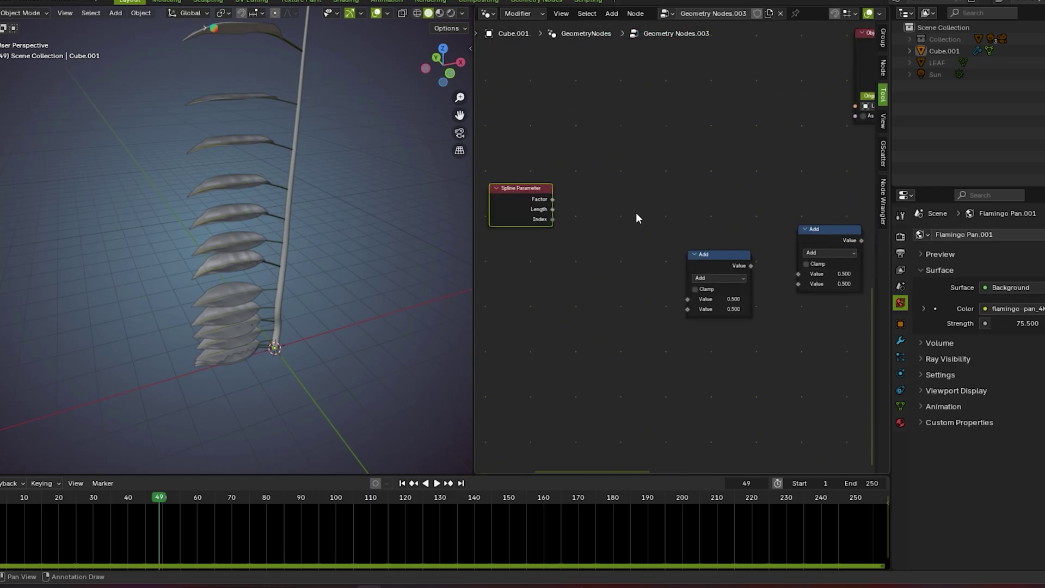
scroll(700, 249, up, 1)
- Connect the nearer Math node to Random Value's ID input, setting it to Multiply and the upstream Math node to Power
drag(776, 175, 858, 177)
drag(577, 218, 576, 184)
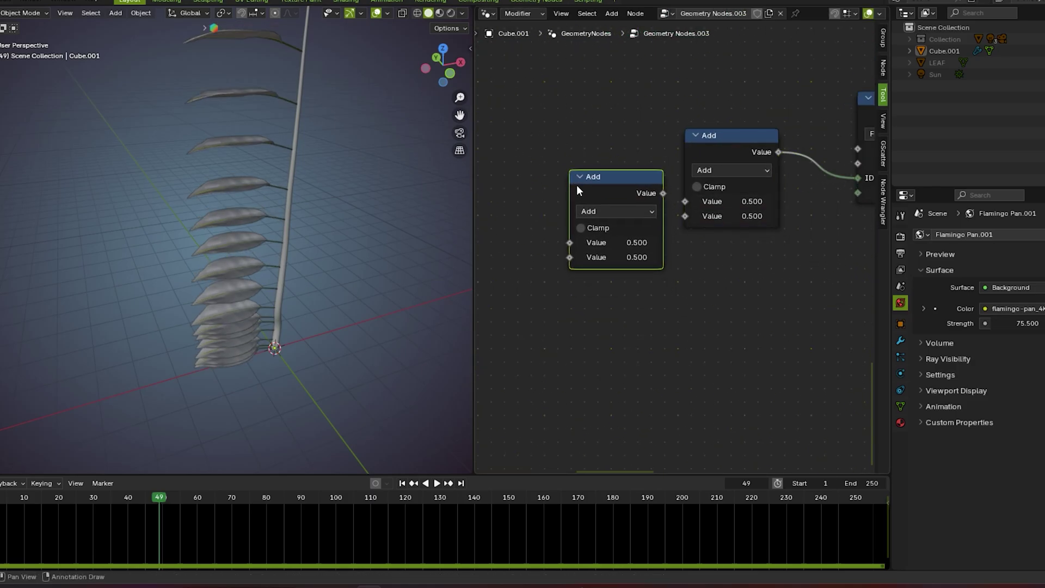
scroll(681, 229, down, 2)
click(708, 198)
click(708, 239)
click(629, 224)
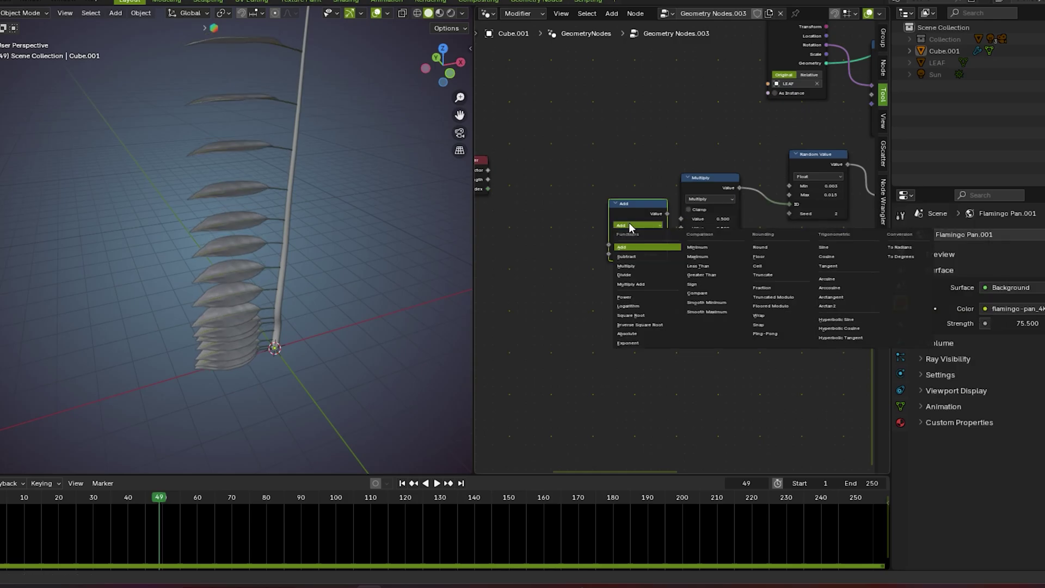
click(625, 297)
- Connect the copied Spline Parameter's Factor to Power's Base, and Power's Value to Multiply's first Value input
scroll(548, 214, down, 3)
scroll(527, 196, up, 3)
drag(502, 176, 615, 245)
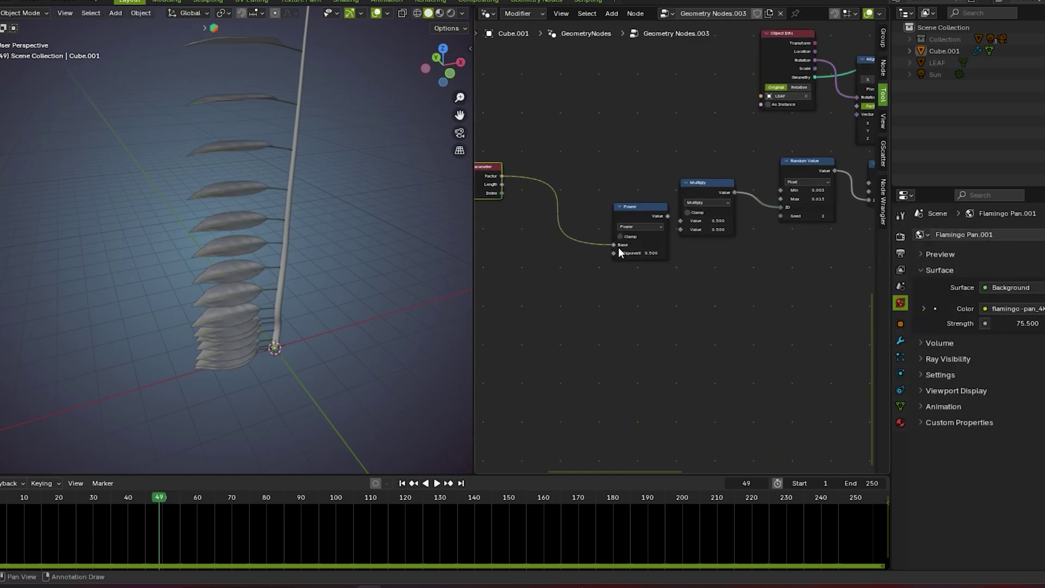
scroll(664, 240, up, 2)
drag(681, 210, 697, 220)
scroll(687, 267, down, 2)
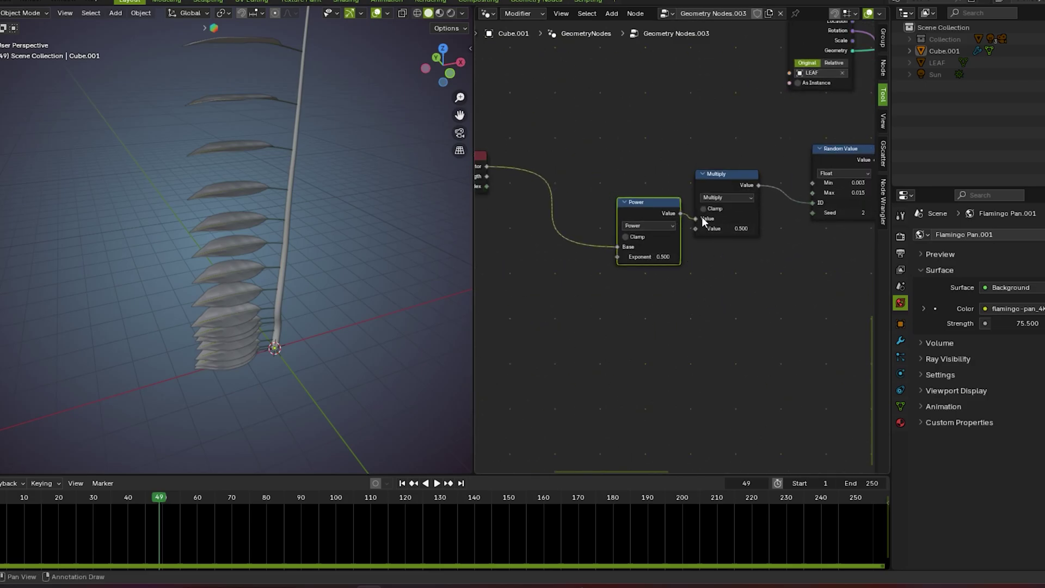
scroll(702, 257, down, 3)
drag(527, 204, 570, 238)
click(666, 294)
- Examine the Instance on Points node's inputs and the geometry information of its Points socket
scroll(667, 294, down, 5)
middle_drag(629, 301, 628, 288)
scroll(694, 257, up, 7)
scroll(704, 255, down, 3)
middle_drag(704, 255, 627, 300)
scroll(697, 267, up, 8)
scroll(723, 270, down, 2)
middle_drag(716, 280, 781, 339)
scroll(680, 300, up, 4)
scroll(707, 289, down, 3)
scroll(690, 306, down, 2)
scroll(727, 305, up, 9)
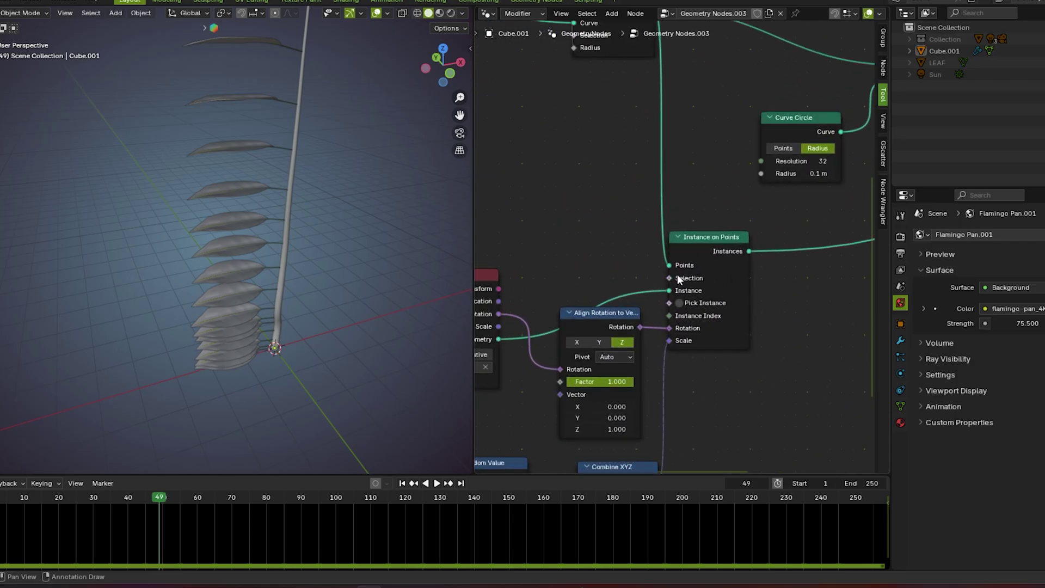
ctrl+middle_drag(721, 267, 732, 238)
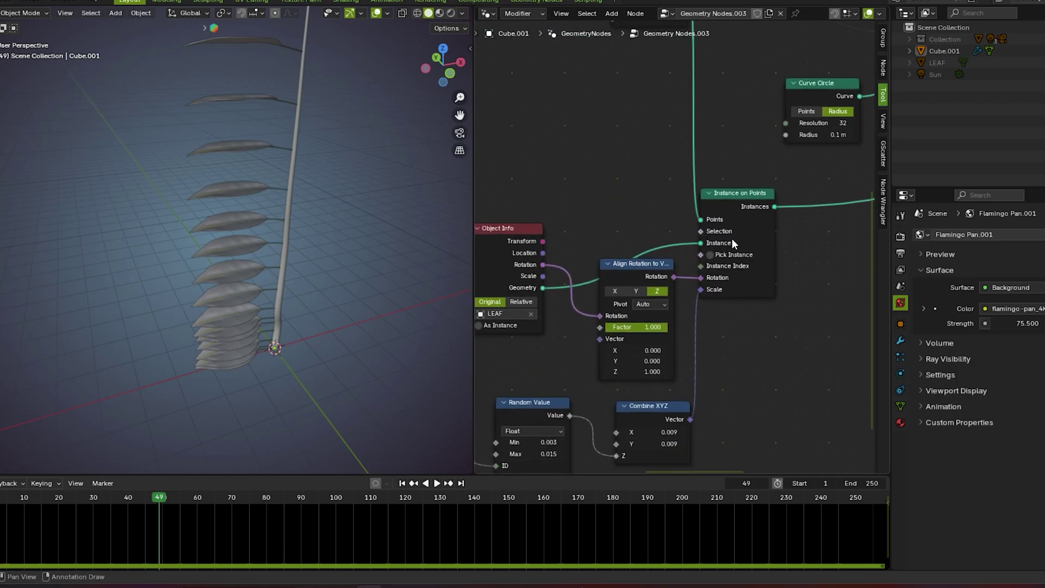
middle_drag(462, 220, 348, 211)
scroll(727, 258, up, 5)
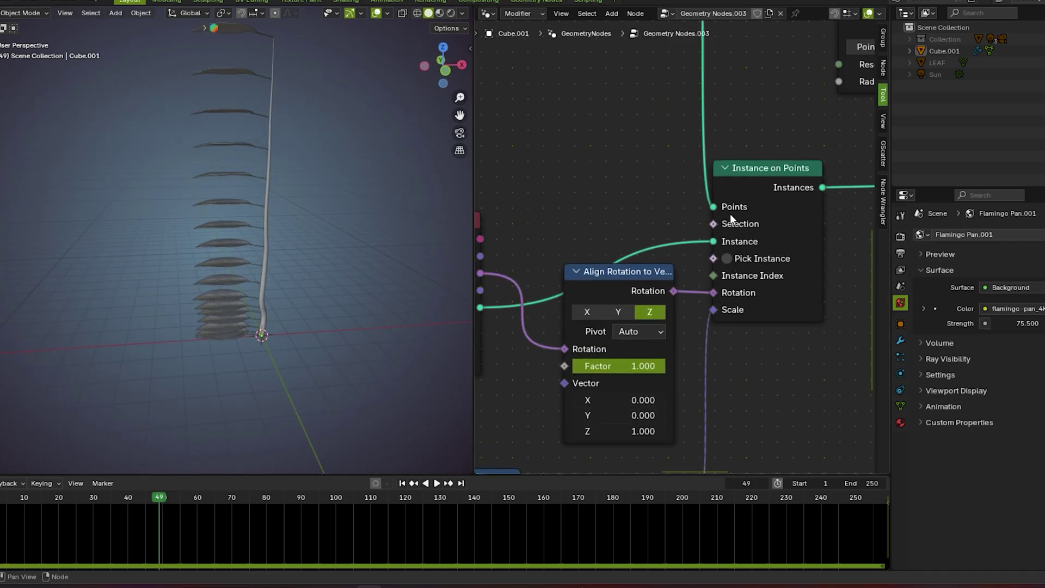
mouse_move(729, 214)
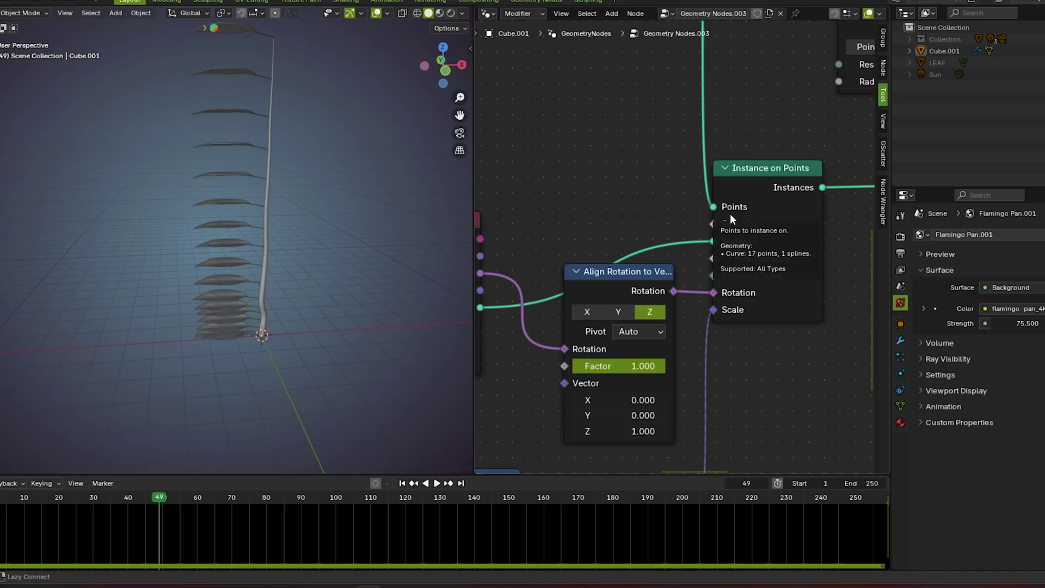
- Add another Random Value node above Object Info, on the input side of Instance on Points
key(Home)
key(shift+a)
click(724, 240)
text(random)
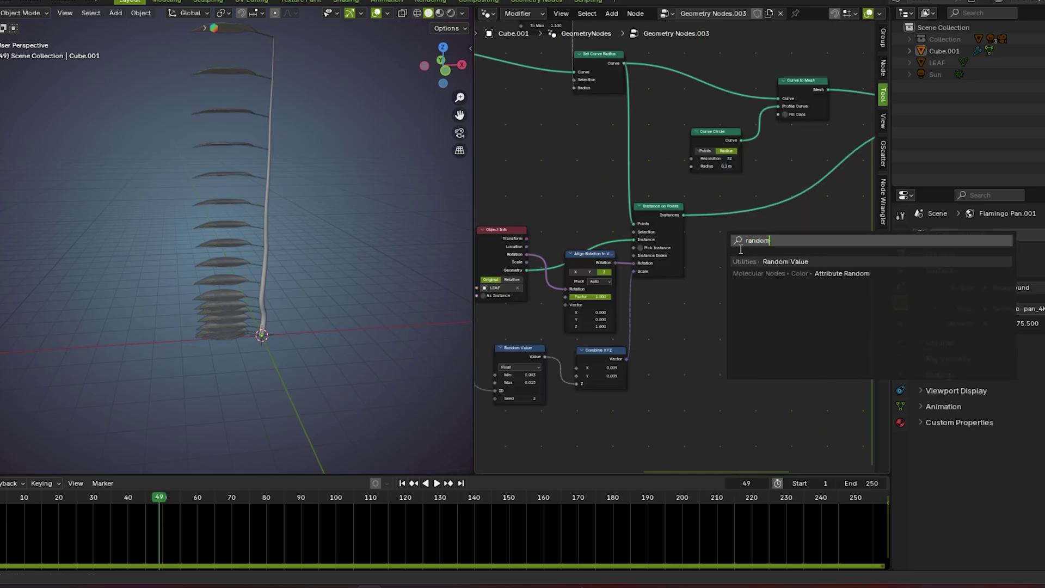
click(755, 261)
click(527, 164)
scroll(536, 173, up, 7)
scroll(536, 176, down, 2)
middle_drag(536, 176, 637, 214)
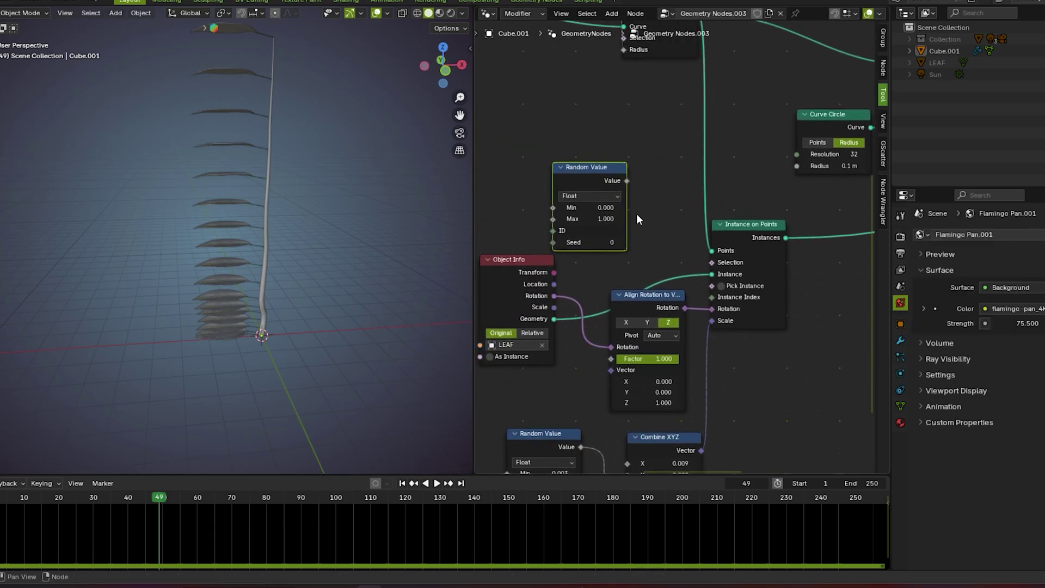
- Set the new Random Value node to Boolean and connect it to the Selection input of Instance on Points
click(597, 195)
click(583, 254)
drag(627, 180, 712, 262)
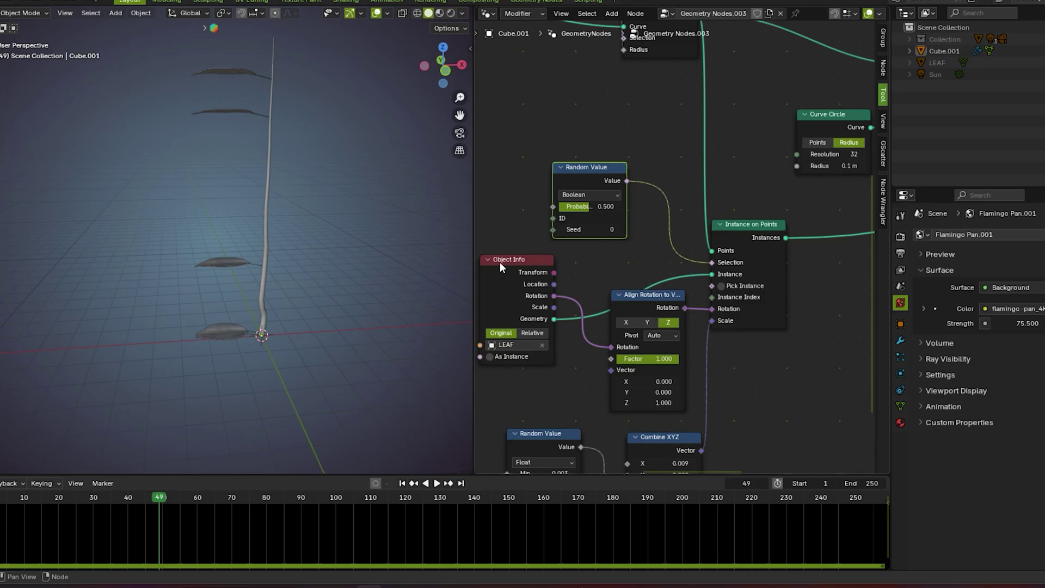
- Set the Boolean Random Value node's Probability to 0.350 and its Seed to 9
drag(583, 206, 615, 229)
click(618, 229)
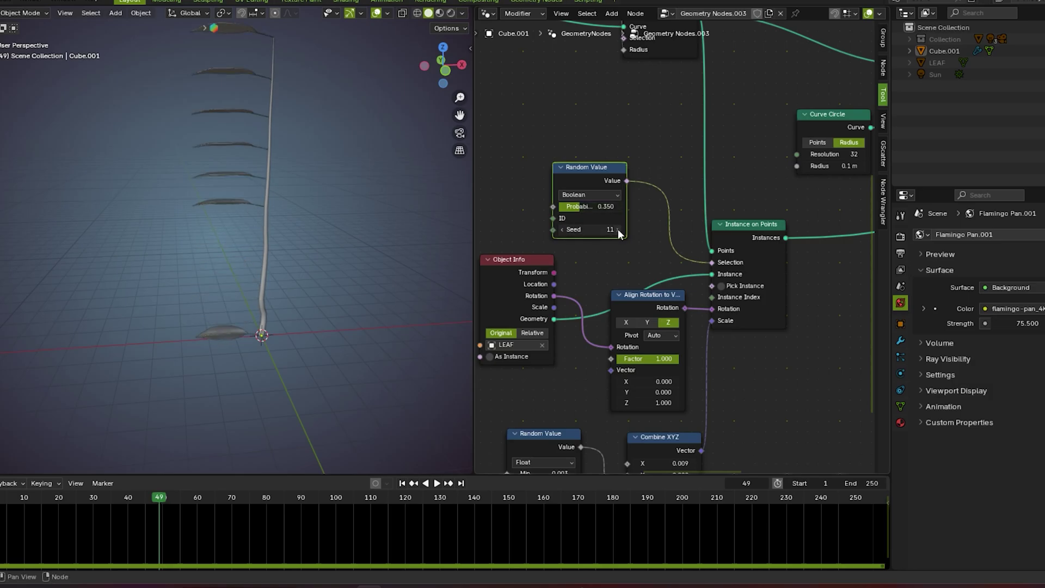
click(617, 230)
click(563, 228)
click(564, 227)
click(563, 228)
middle_drag(351, 230, 325, 228)
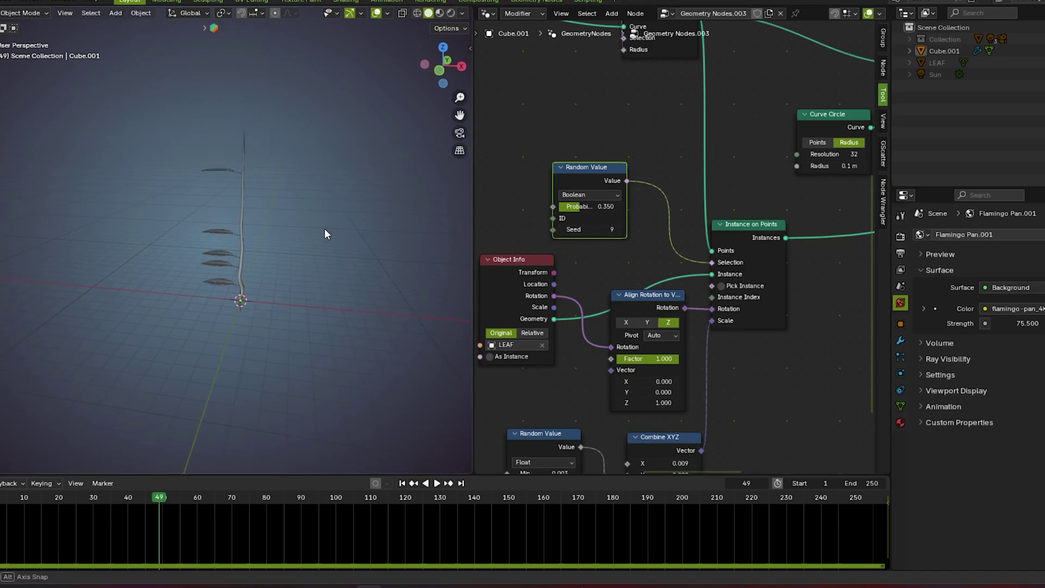
middle_drag(583, 230, 598, 217)
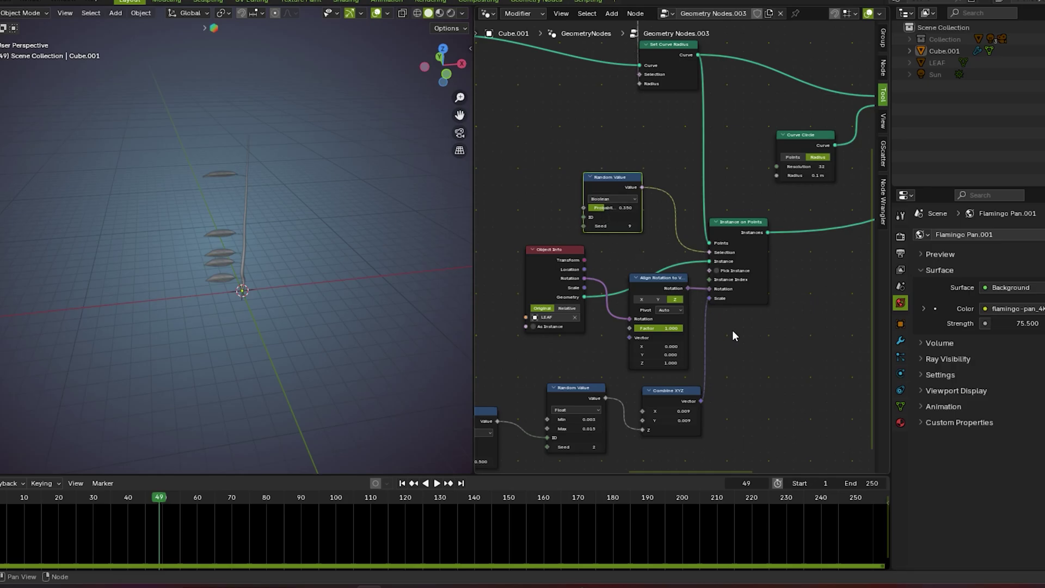
- Insert a Rotate Instances node on the link between Instance on Points and Join Geometry
scroll(732, 330, down, 3)
scroll(734, 306, up, 3)
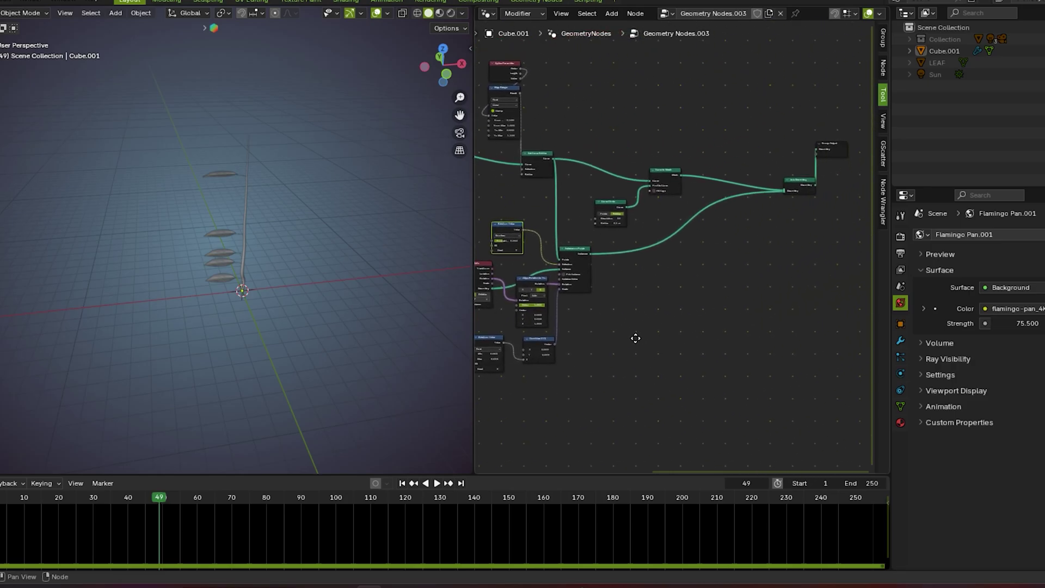
key(shift+a)
text(rotate)
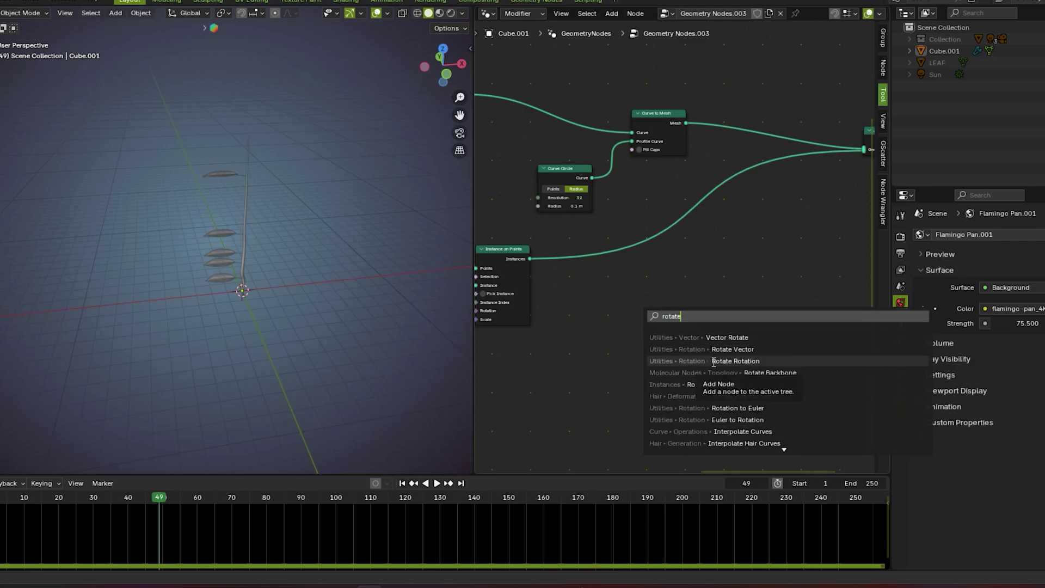
text( inast)
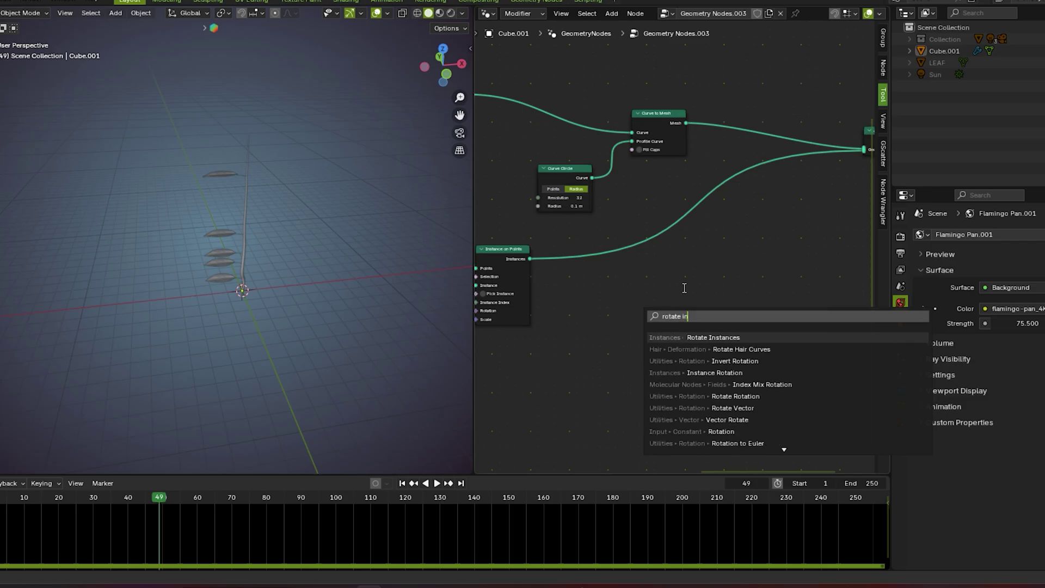
key(BackSpace)
key(BackSpace)
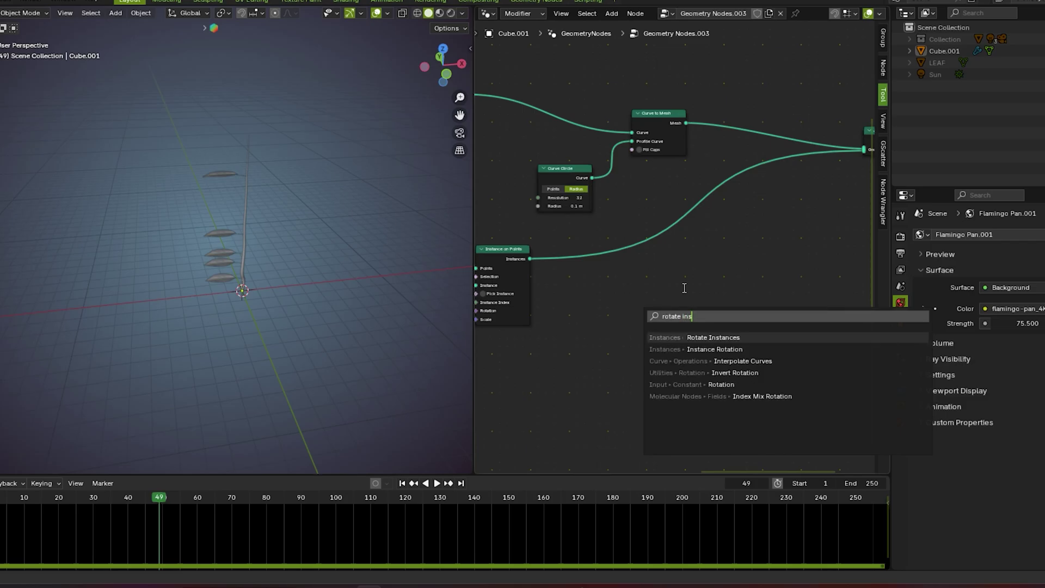
key(Return)
click(655, 281)
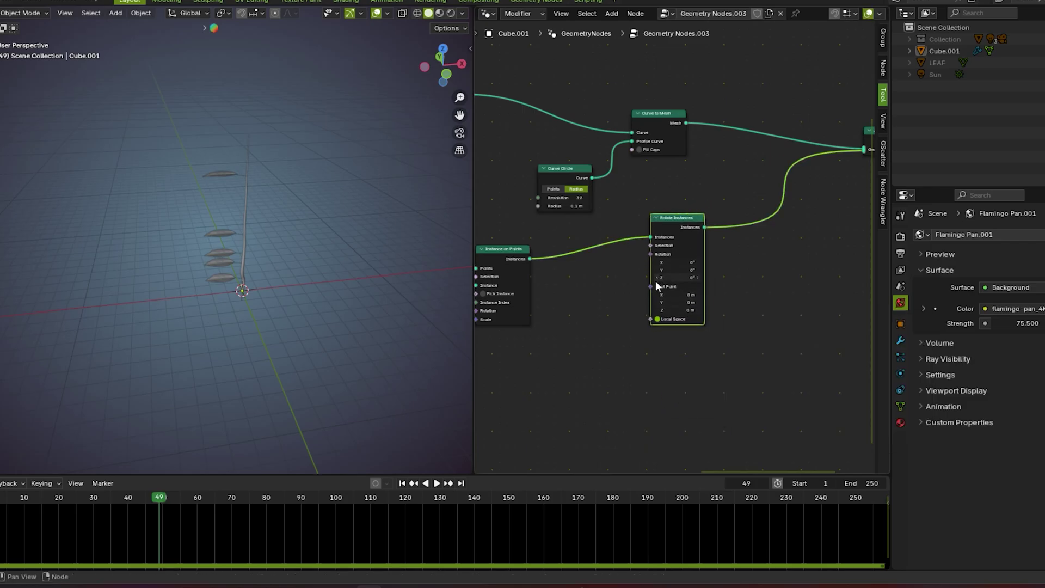
- Add a Combine XYZ node just below the Rotate Instances node
scroll(649, 307, up, 1)
middle_drag(682, 303, 714, 261)
scroll(676, 314, up, 8)
scroll(676, 314, down, 1)
scroll(713, 263, down, 3)
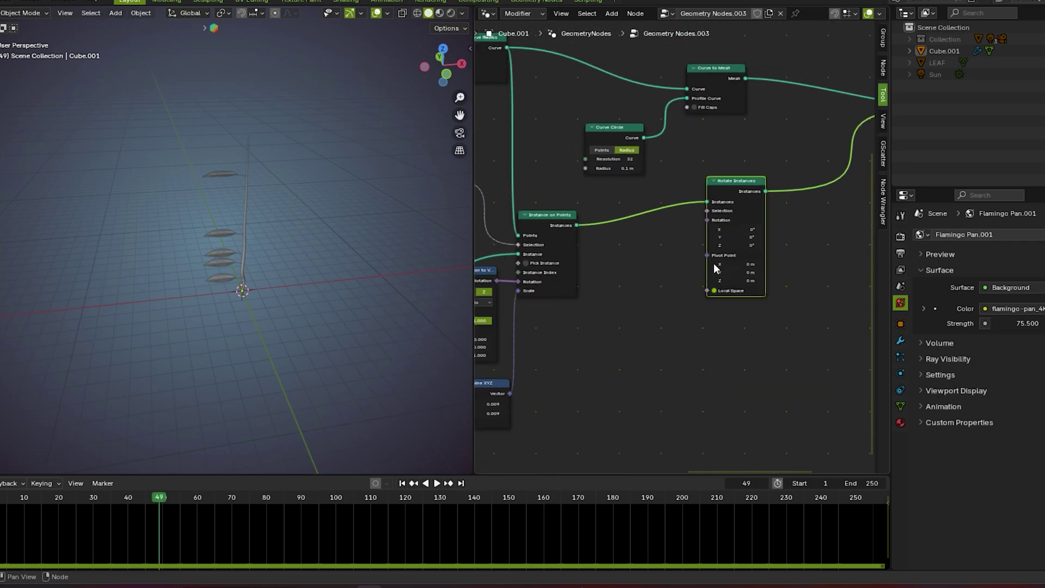
scroll(690, 297, up, 1)
key(shift+a)
click(685, 299)
text(combine)
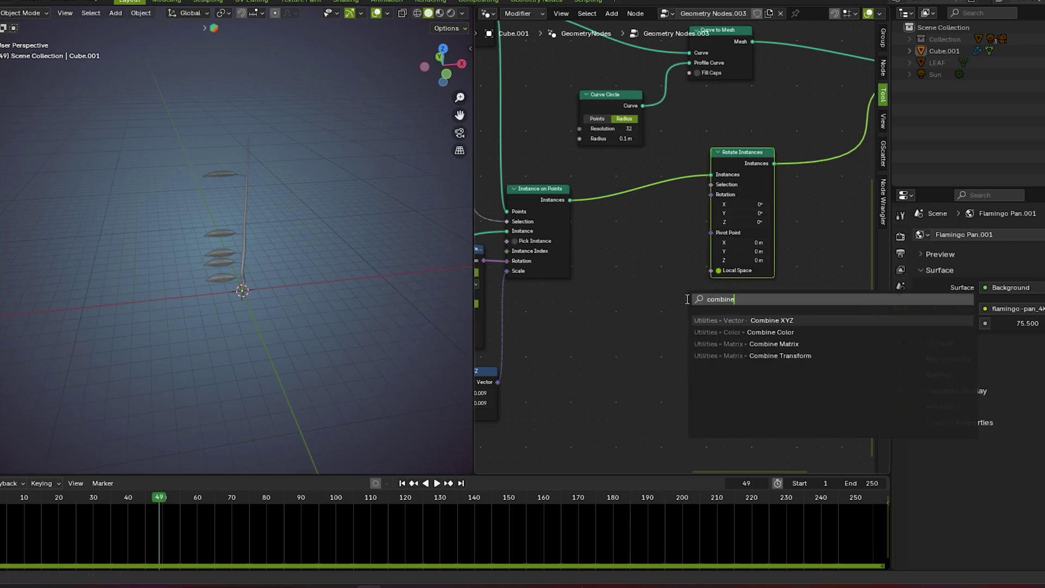
click(711, 318)
click(654, 292)
scroll(670, 331, down, 1)
middle_drag(673, 311, 688, 306)
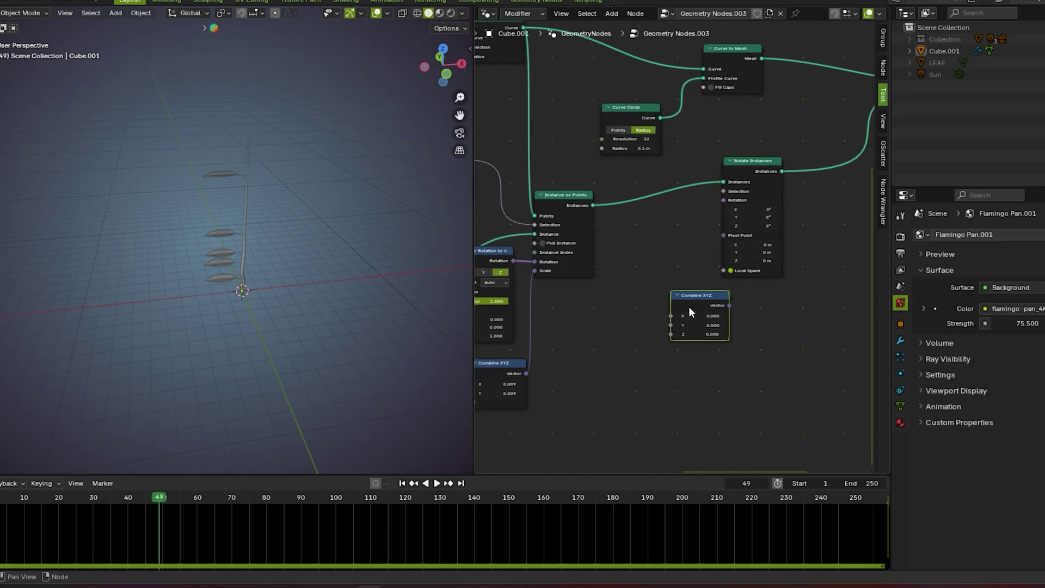
- Add a Math node set to Add and place it on the input side of the new Combine XYZ node
key(shift+a)
click(654, 331)
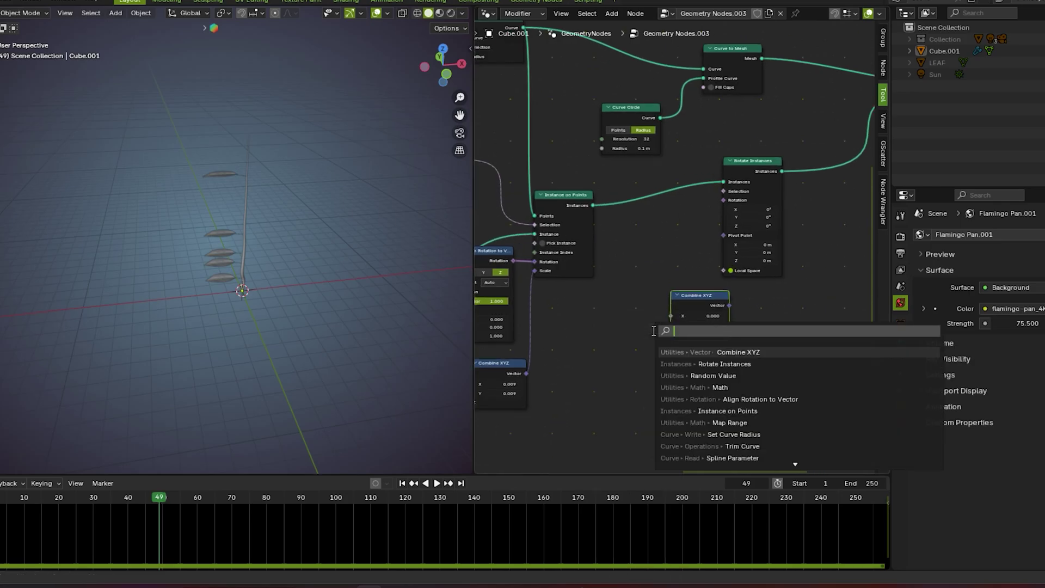
text(math)
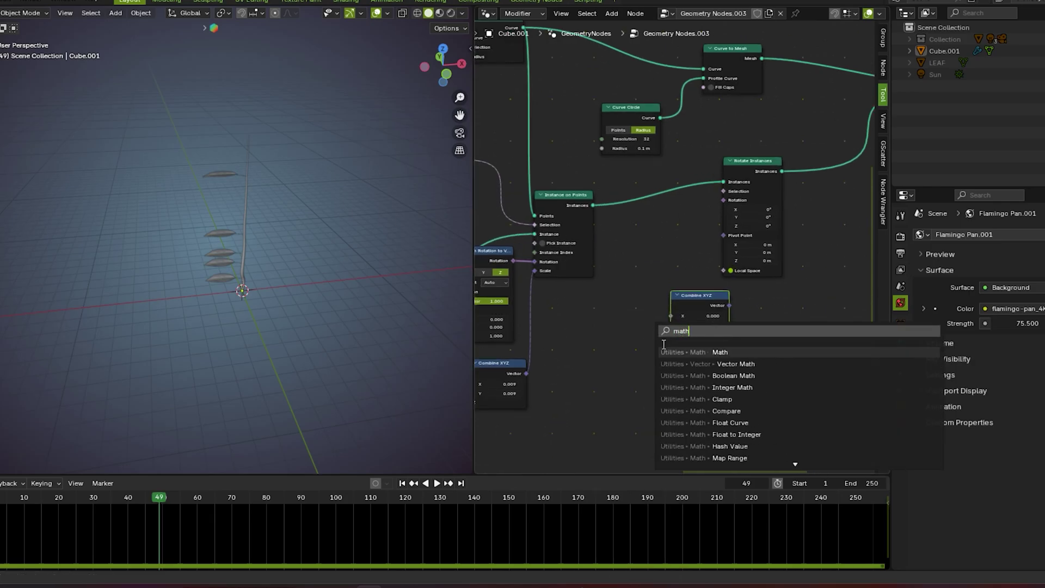
click(669, 351)
click(641, 356)
scroll(637, 359, down, 2)
middle_drag(637, 359, 658, 337)
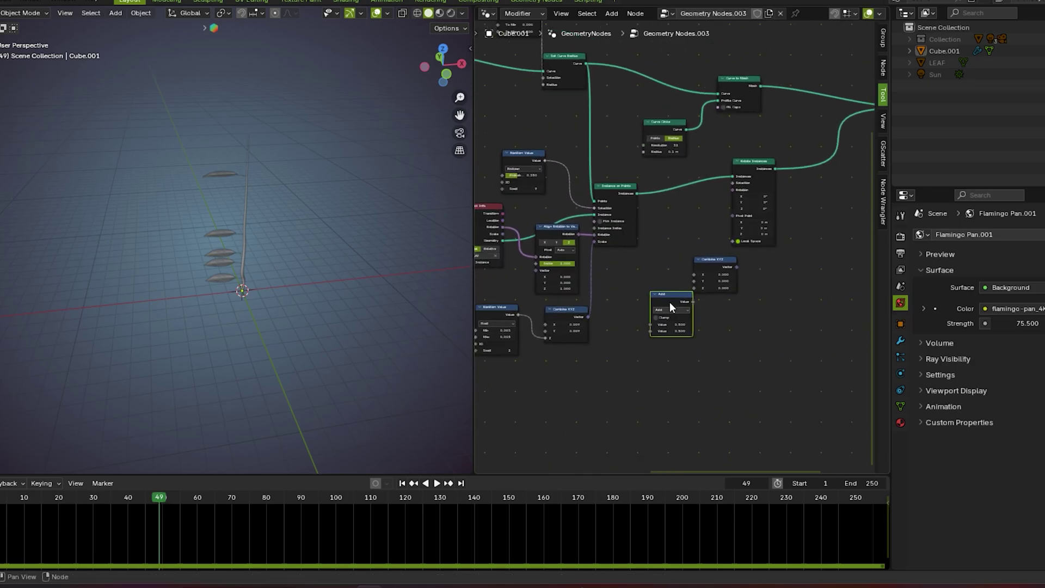
scroll(671, 303, up, 2)
drag(677, 314, 681, 332)
drag(723, 264, 732, 273)
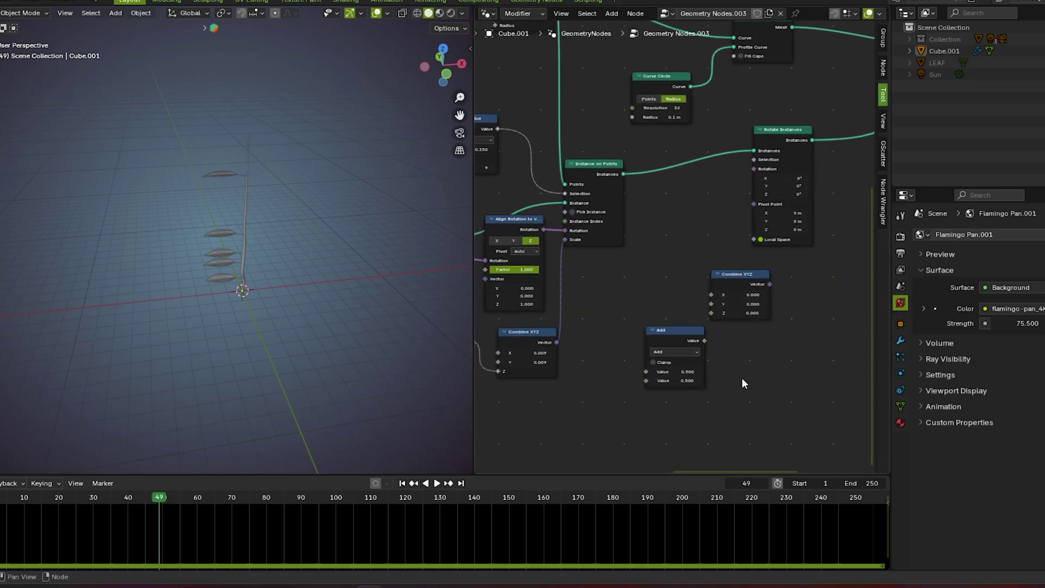
- Add an Index node, feed it into the Add node's first Value, and connect the Add result to the Z input of Combine XYZ
key(shift+a)
click(713, 325)
text(ind)
click(741, 347)
click(562, 382)
scroll(609, 401, up, 4)
scroll(615, 400, down, 1)
middle_drag(622, 397, 616, 328)
scroll(610, 364, up, 5)
scroll(629, 360, down, 5)
scroll(613, 332, up, 1)
drag(690, 288, 690, 252)
middle_drag(737, 292, 688, 318)
scroll(701, 276, up, 2)
scroll(701, 276, down, 4)
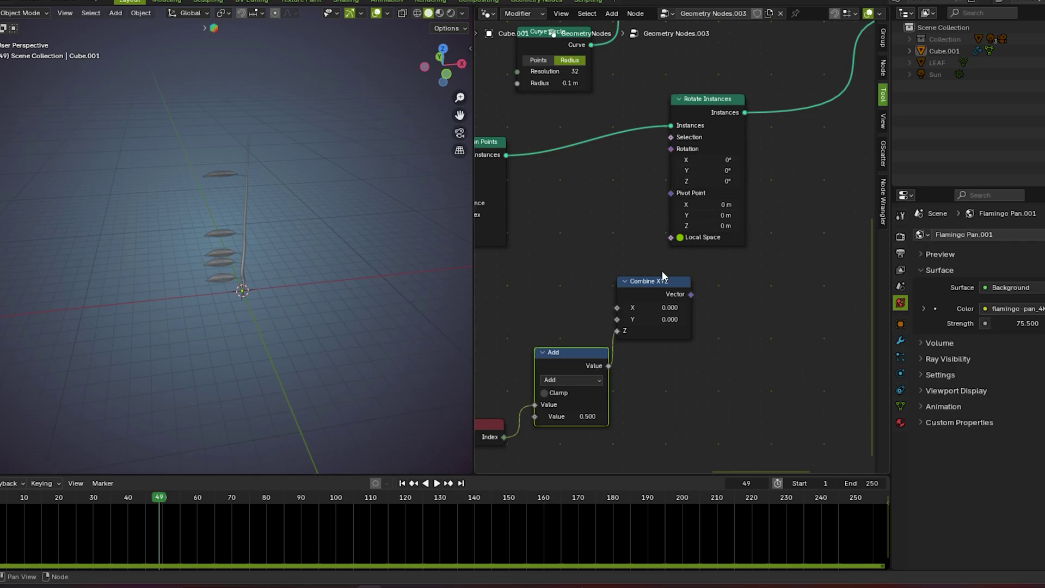
- Connect the Combine XYZ Vector to the Rotation input of Rotate Instances and space the two nodes apart
drag(643, 269, 643, 270)
drag(647, 281, 636, 279)
drag(680, 292, 678, 253)
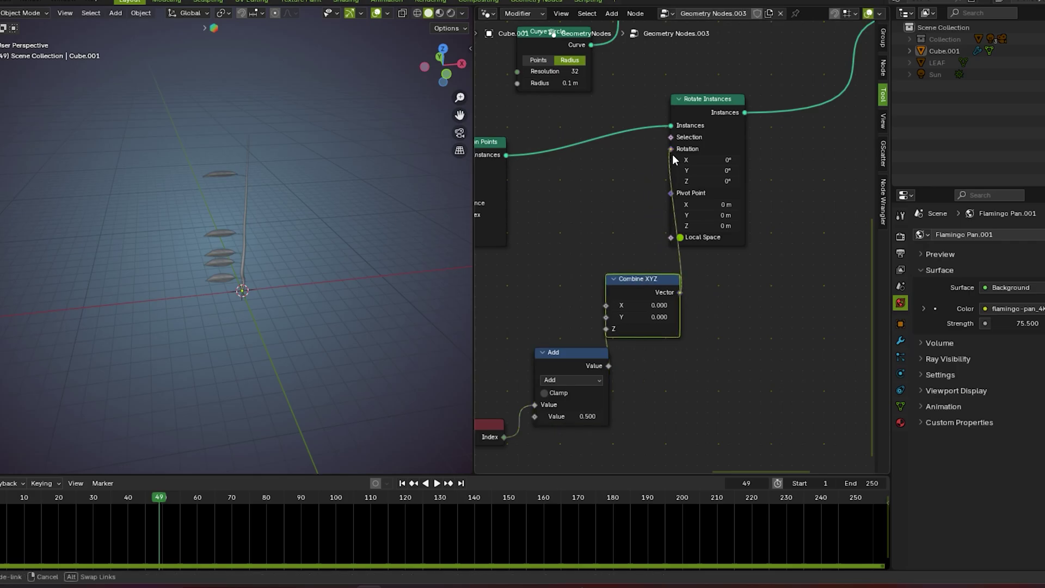
drag(671, 154, 672, 154)
middle_drag(347, 296, 315, 280)
scroll(675, 242, up, 7)
scroll(701, 214, down, 4)
middle_drag(716, 218, 735, 253)
drag(715, 108, 779, 153)
scroll(625, 218, down, 2)
scroll(675, 393, up, 2)
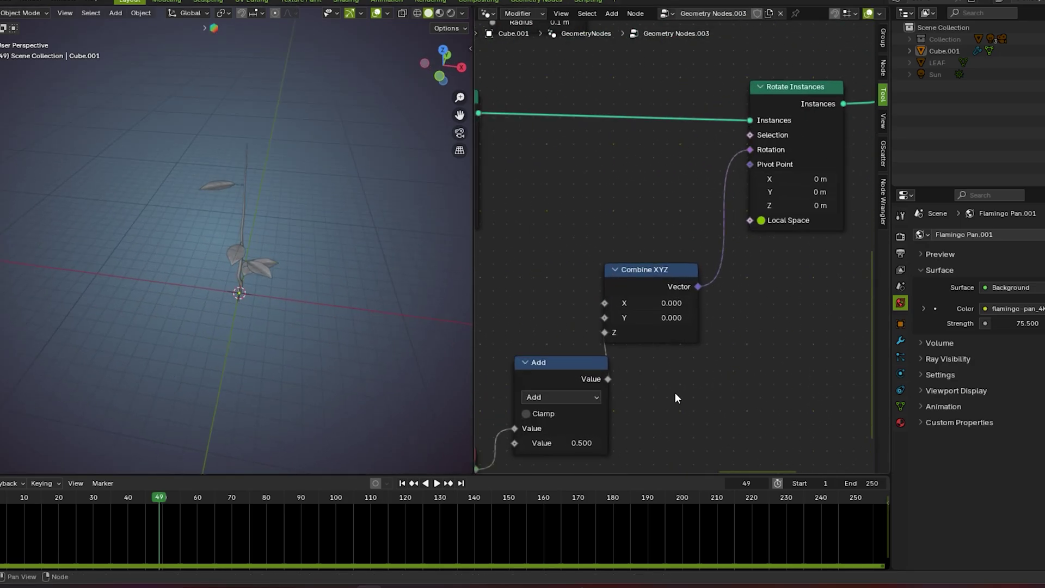
- Set the Y value of the Combine XYZ node driving the leaf rotation to -0.400
mouse_move(647, 322)
mouse_down()
mouse_move(601, 321)
mouse_move(683, 320)
mouse_move(656, 320)
mouse_move(646, 303)
mouse_up()
middle_drag(292, 335, 453, 288)
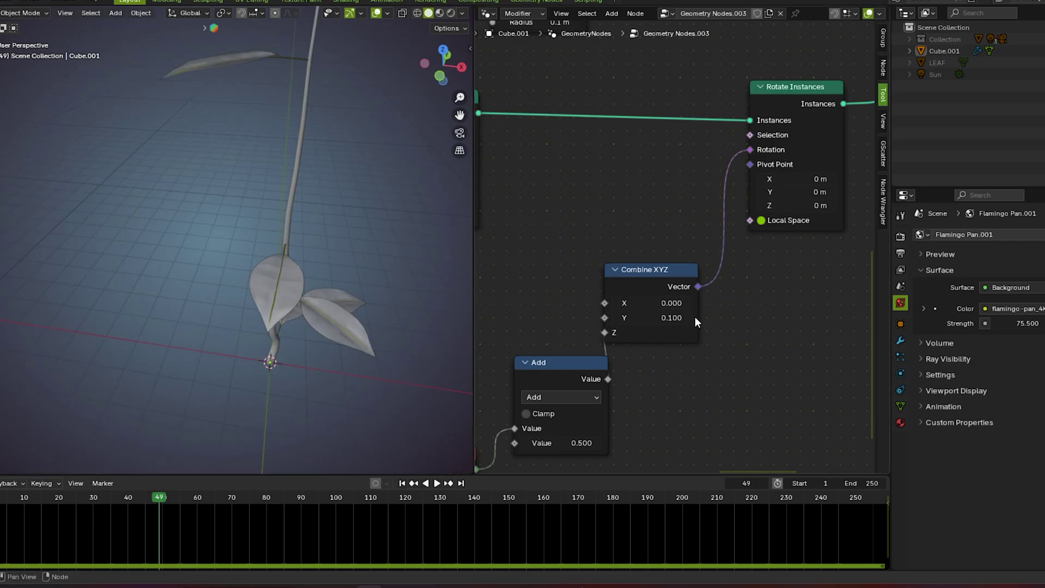
drag(675, 317, 650, 317)
middle_drag(294, 283, 327, 256)
scroll(686, 335, down, 2)
middle_drag(686, 335, 706, 339)
scroll(702, 389, down, 2)
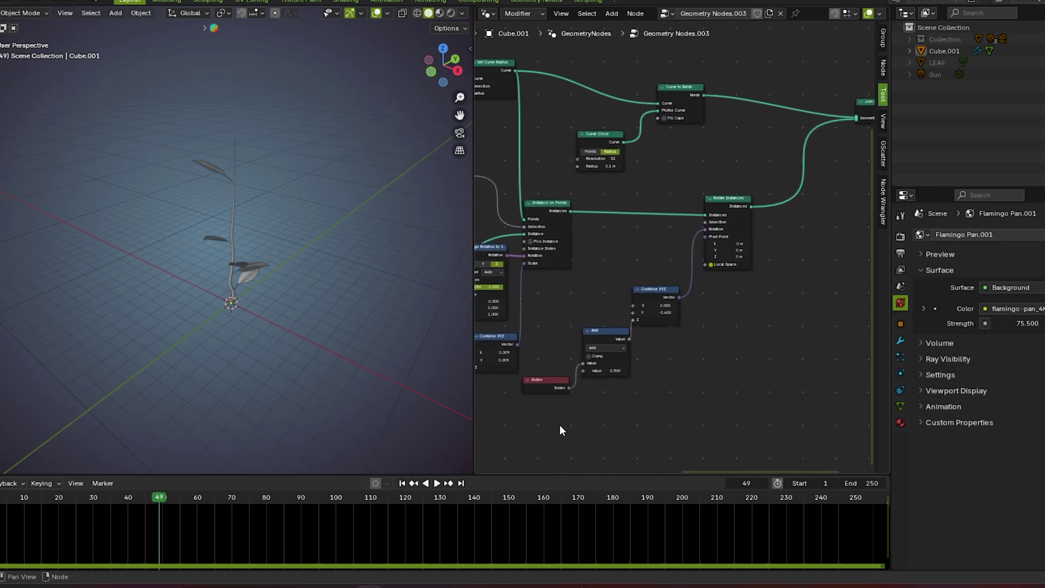
- Move the Index, Add and Combine XYZ nodes together up closer to the Instance on Points and Rotate Instances nodes
drag(558, 422, 665, 257)
click(639, 381)
scroll(639, 381, down, 1)
drag(577, 334, 580, 325)
click(795, 312)
- Set the Trim Curve node's Start factor to 0.867 to shorten the stem
scroll(794, 312, down, 1)
scroll(795, 312, down, 1)
middle_drag(800, 312, 765, 339)
scroll(656, 357, down, 4)
middle_drag(602, 418, 791, 395)
scroll(589, 212, up, 1)
scroll(589, 212, down, 1)
middle_drag(598, 219, 648, 309)
scroll(725, 214, up, 10)
scroll(675, 251, up, 3)
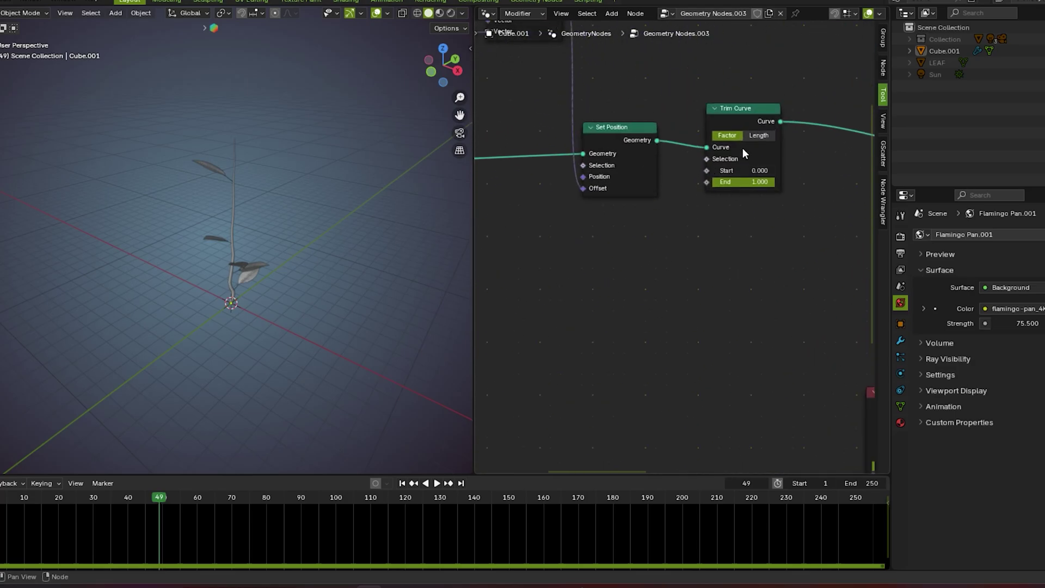
drag(730, 112, 737, 115)
drag(742, 171, 805, 171)
scroll(261, 283, up, 3)
middle_drag(259, 283, 262, 249)
- Raise the Probability of the Boolean Random Value node feeding the leaf Selection to 1.000 and fine-tune it slightly downward
scroll(632, 266, down, 4)
middle_drag(648, 273, 416, 311)
scroll(753, 321, up, 4)
middle_drag(739, 311, 725, 161)
scroll(679, 228, down, 1)
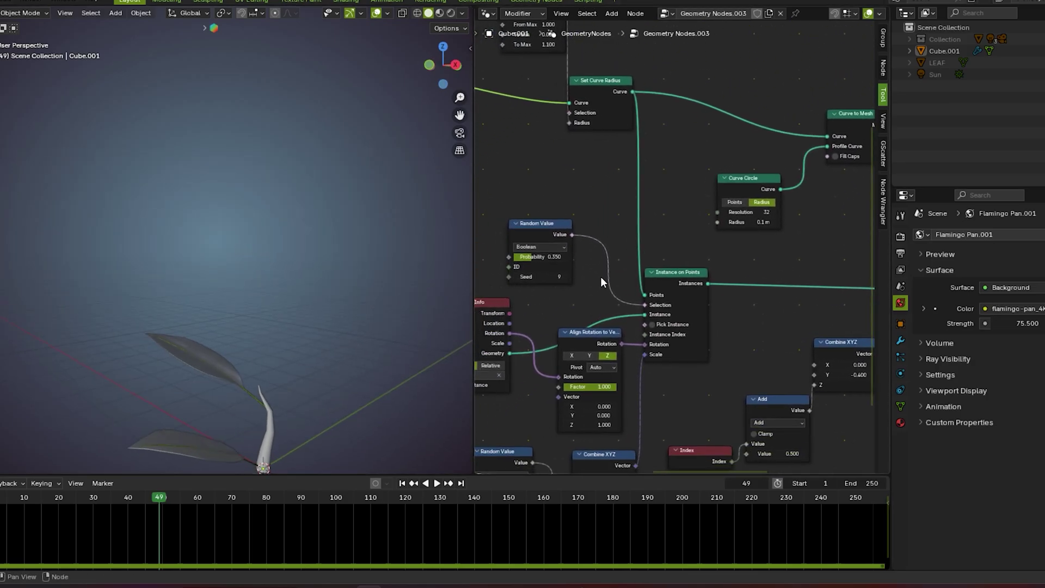
scroll(601, 282, down, 1)
middle_drag(602, 282, 659, 285)
scroll(658, 285, up, 2)
drag(627, 282, 675, 282)
scroll(327, 332, down, 1)
middle_drag(327, 333, 370, 349)
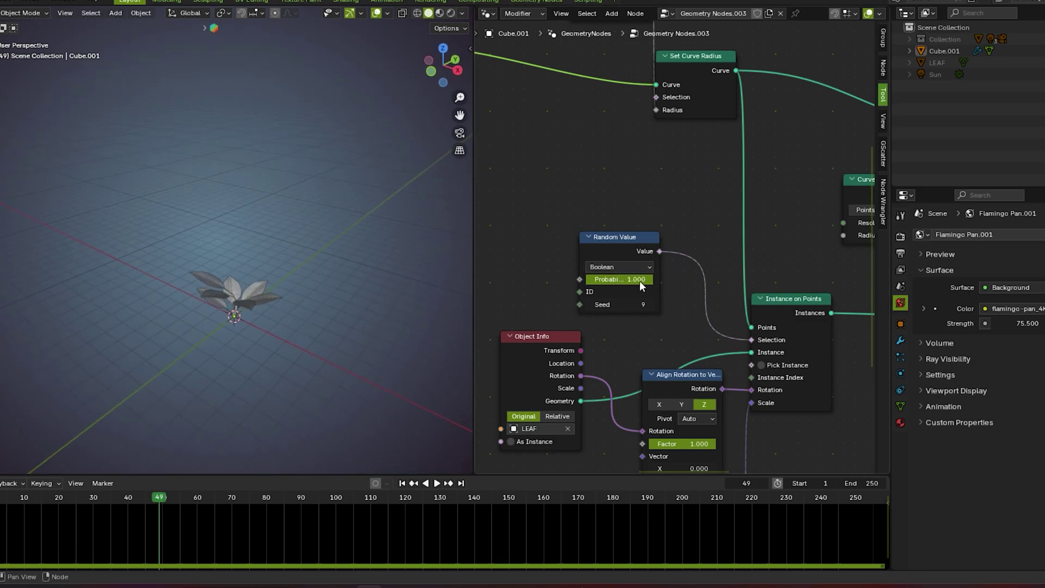
drag(631, 279, 624, 279)
middle_drag(273, 269, 297, 247)
- Drive the Trim Curve's Start input with a new Color Ramp's Color output and flip the ramp
middle_drag(518, 194, 732, 270)
drag(721, 213, 664, 352)
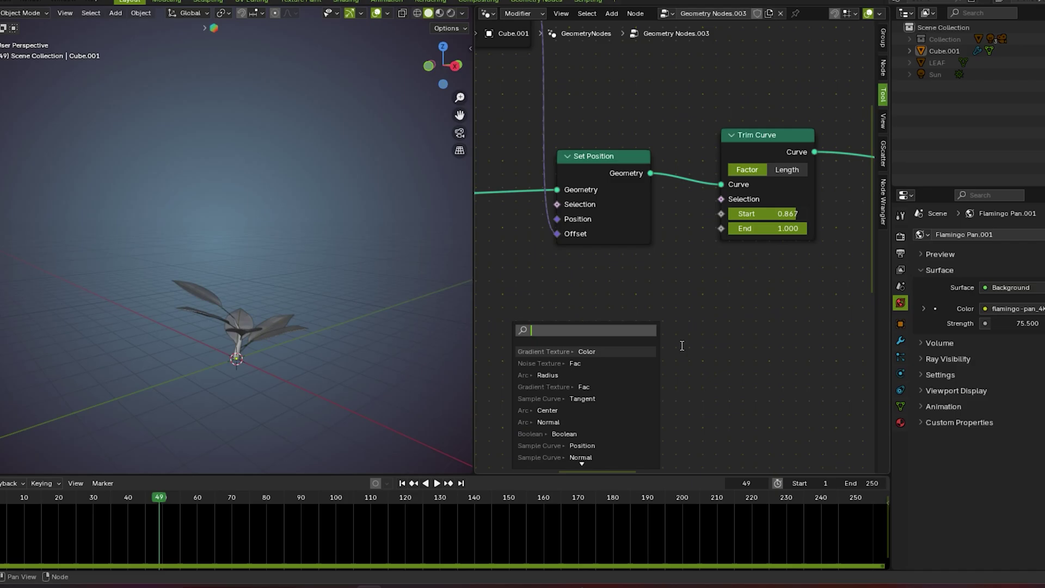
text(color)
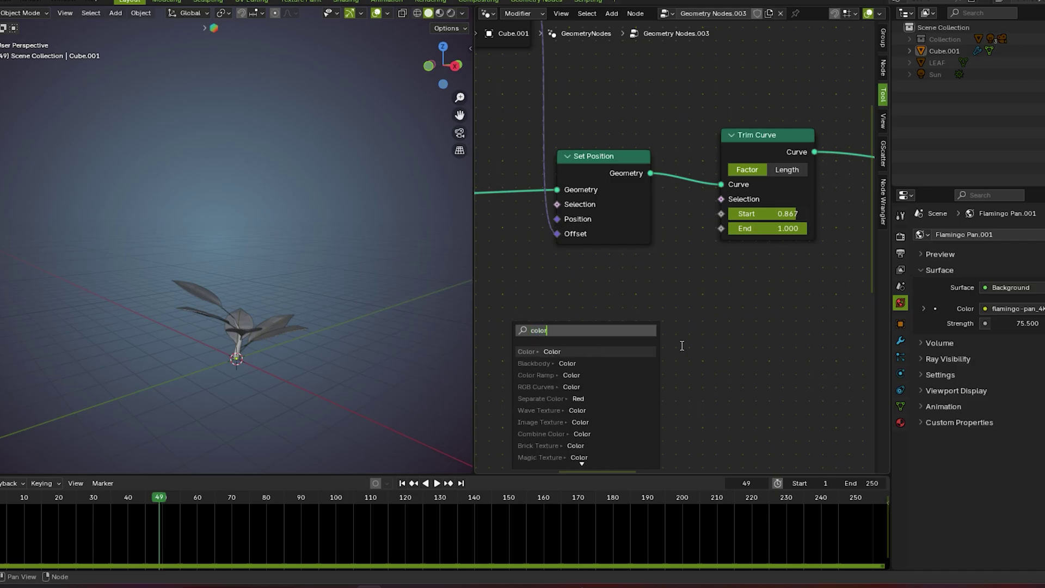
text( ram)
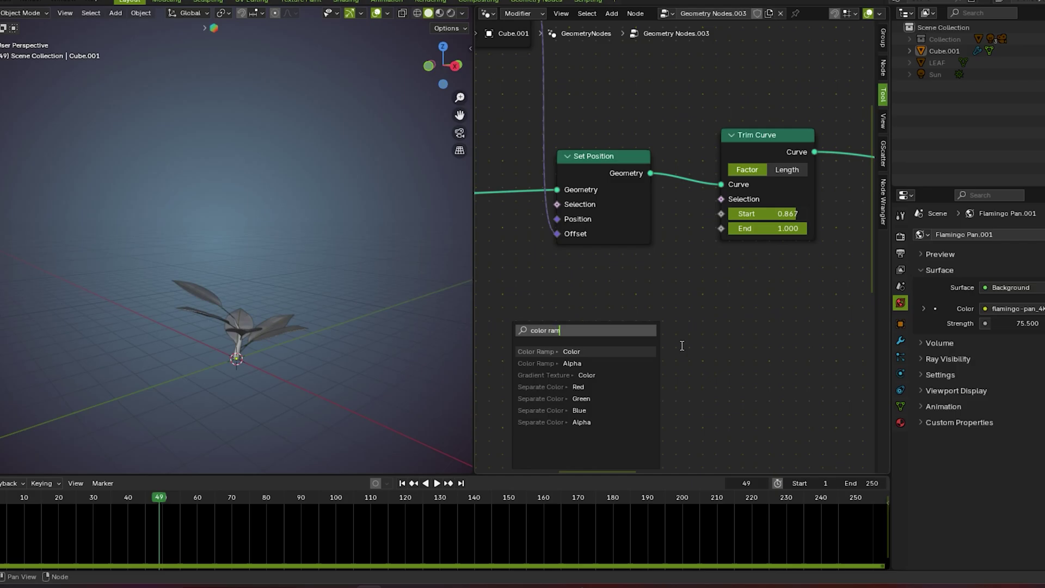
click(614, 351)
click(641, 344)
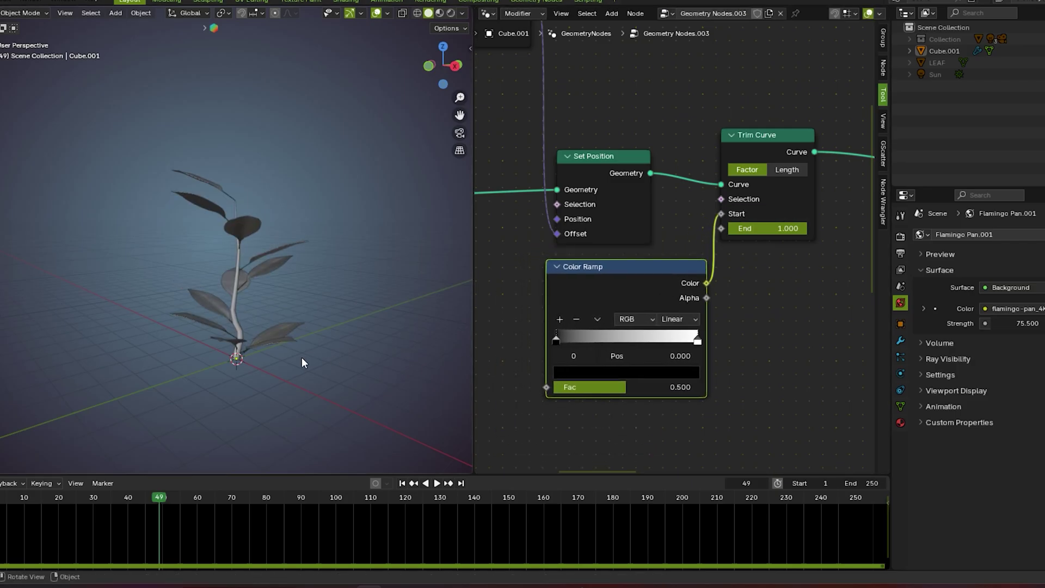
click(597, 318)
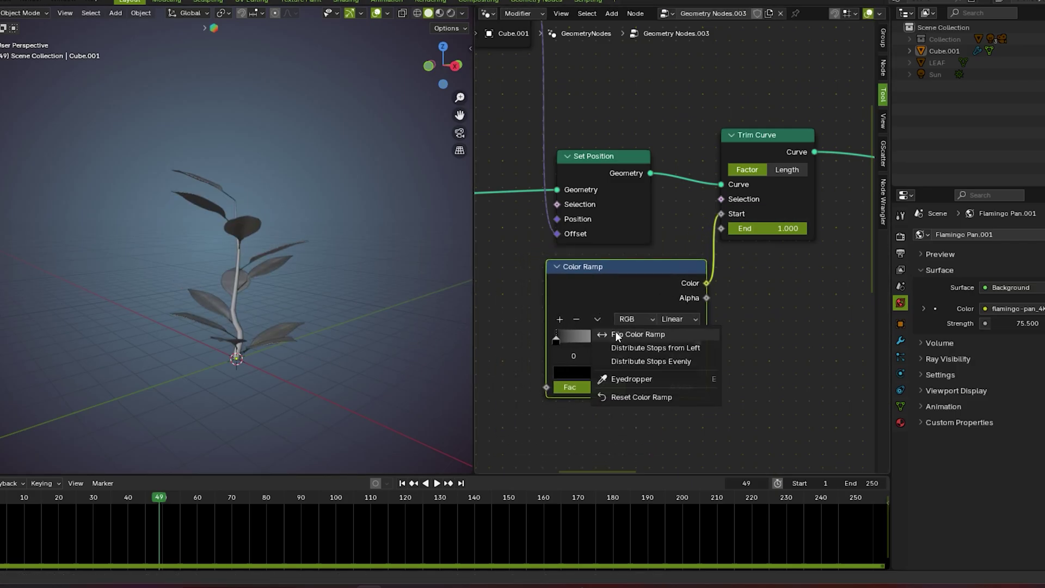
click(617, 334)
- Add a Scene Time node and connect its Seconds output to the Color Ramp's Fac input
scroll(598, 376, down, 4)
scroll(639, 384, up, 1)
middle_drag(580, 342, 659, 357)
scroll(639, 384, down, 1)
drag(665, 338, 587, 347)
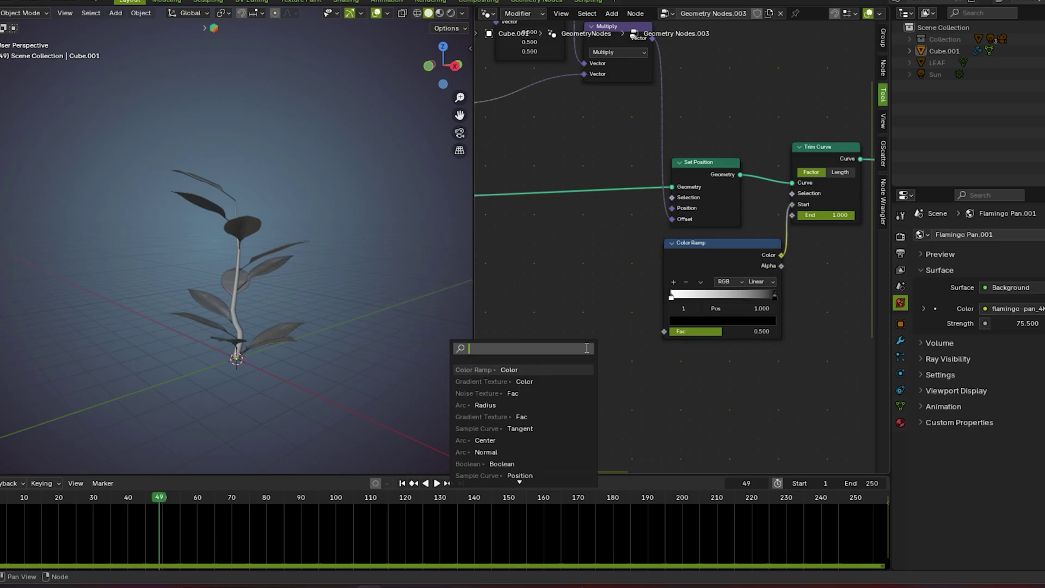
text(scene)
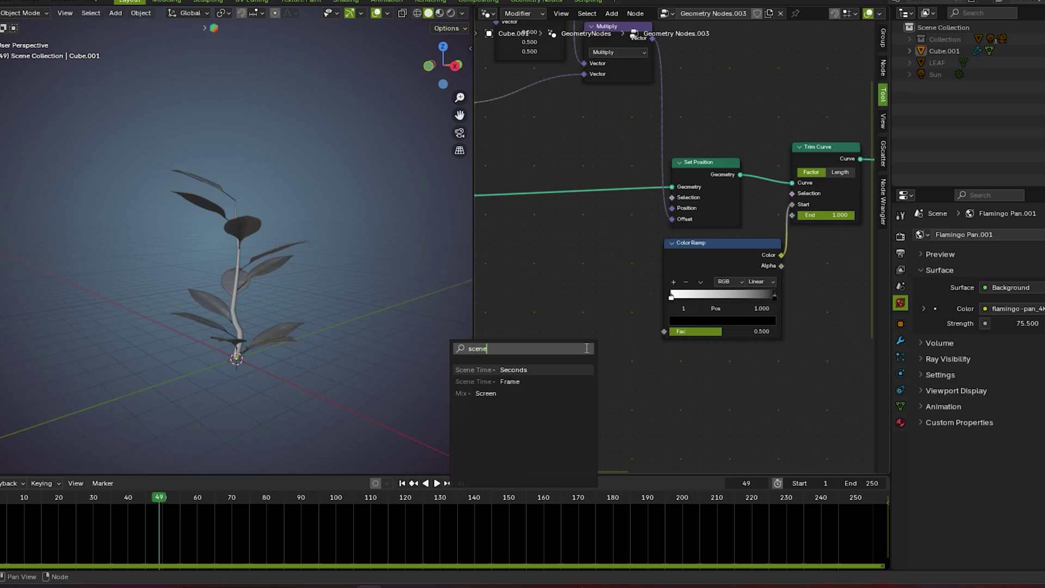
key(Return)
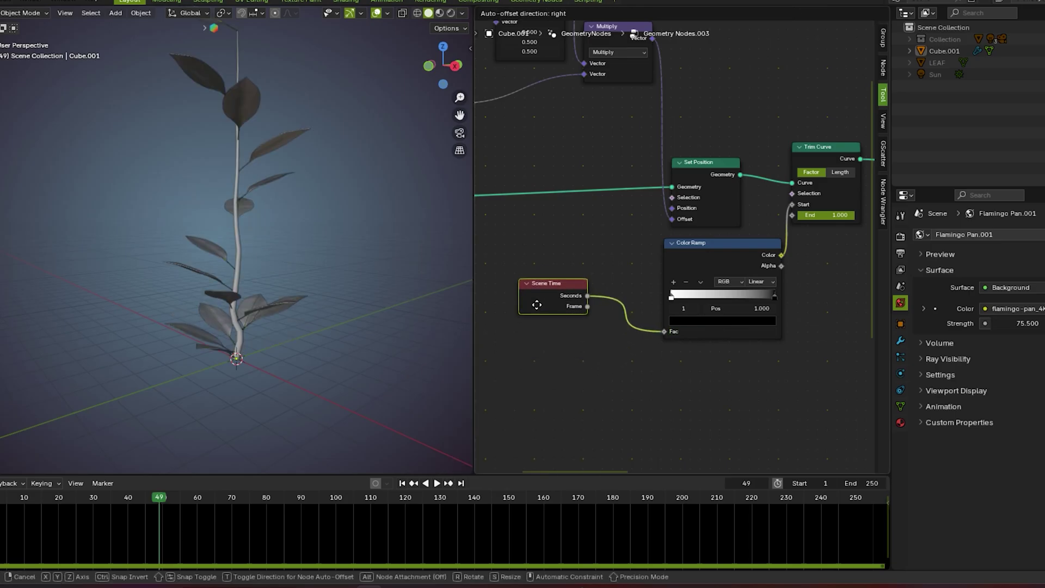
click(528, 347)
- Play the animation from the first frame to check how the plant grows
key(space)
key(space)
drag(92, 499, 0, 503)
key(space)
key(space)
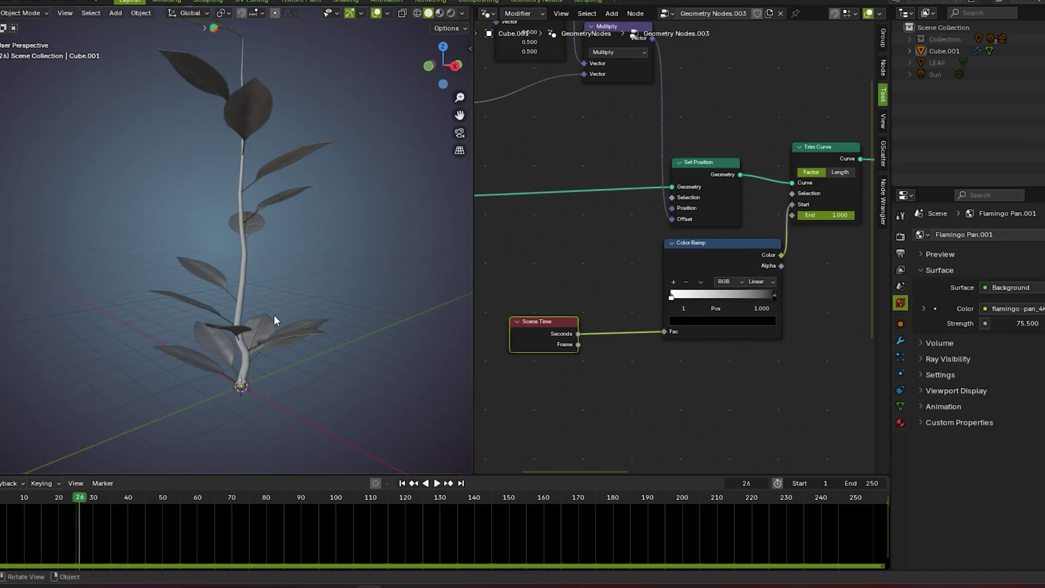
scroll(273, 318, down, 4)
drag(77, 498, 0, 499)
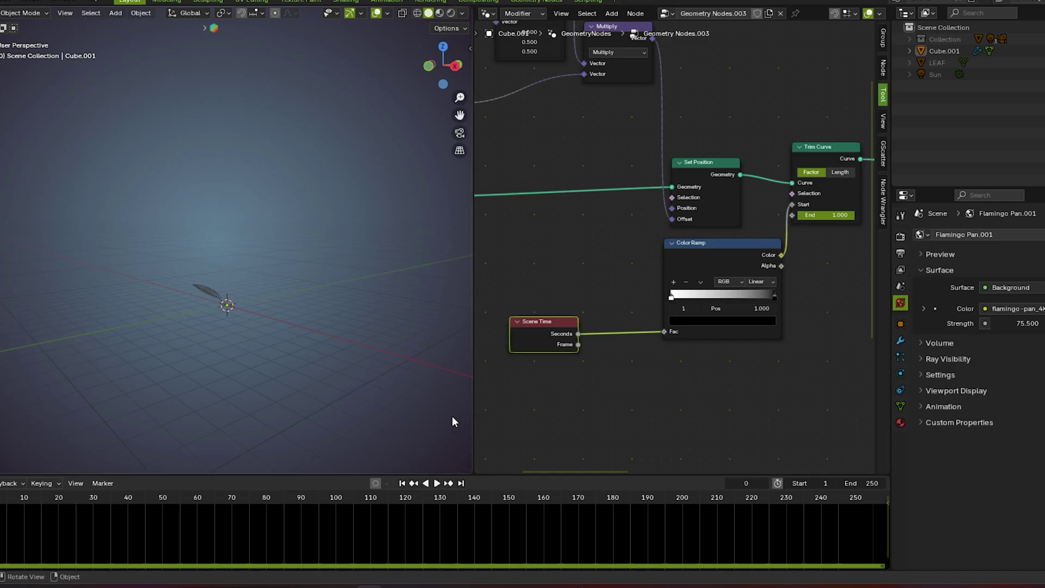
key(space)
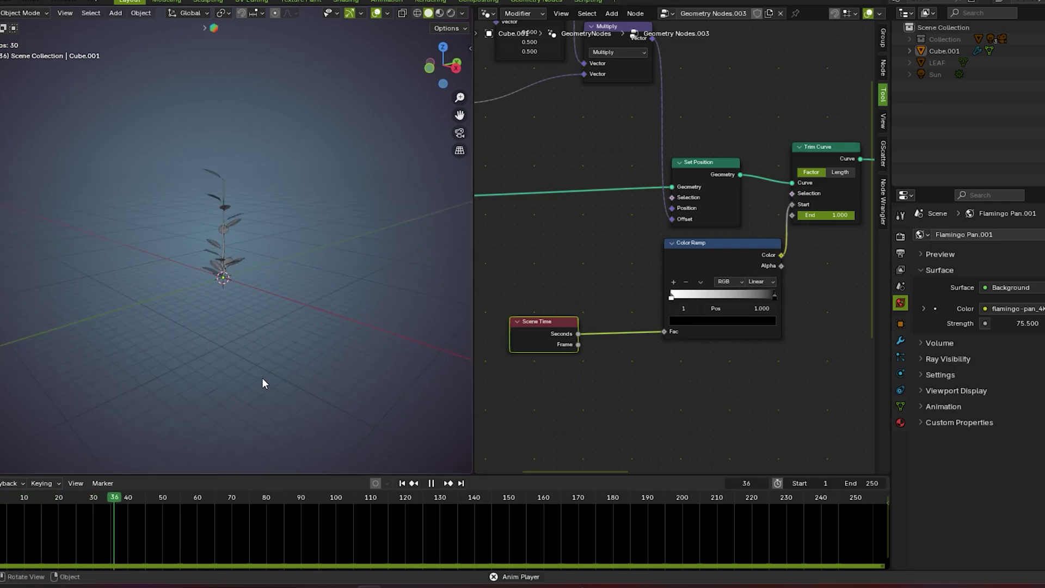
key(Escape)
- Move the Scene Time node down and away from the Color Ramp to make room between them
scroll(648, 344, down, 5)
scroll(657, 347, up, 4)
drag(547, 325, 535, 372)
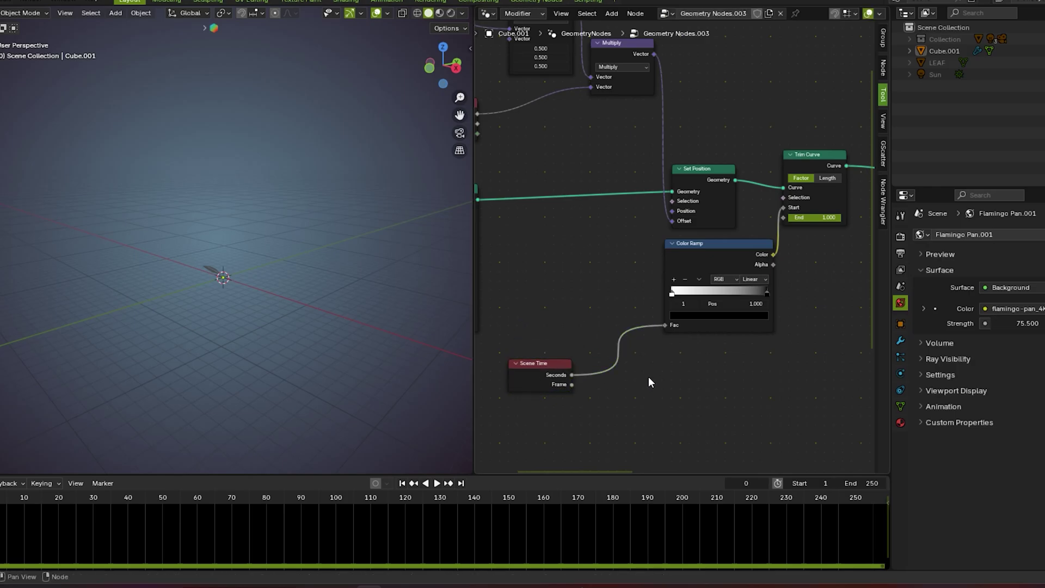
scroll(648, 377, down, 1)
middle_drag(648, 376, 680, 329)
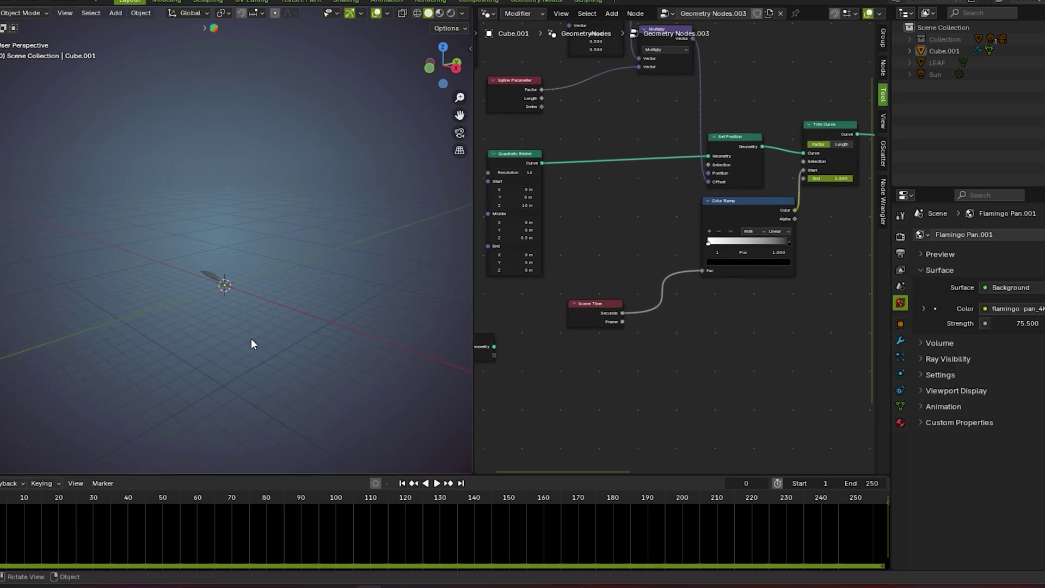
scroll(545, 362, down, 1)
middle_drag(572, 369, 723, 305)
scroll(677, 288, up, 3)
drag(599, 303, 545, 301)
click(601, 323)
scroll(757, 372, down, 3)
middle_drag(762, 373, 610, 420)
scroll(631, 400, up, 2)
drag(601, 308, 571, 321)
click(690, 410)
- Insert a Math node on the link between Scene Time's Seconds output and the Color Ramp's Fac input
key(shift+a)
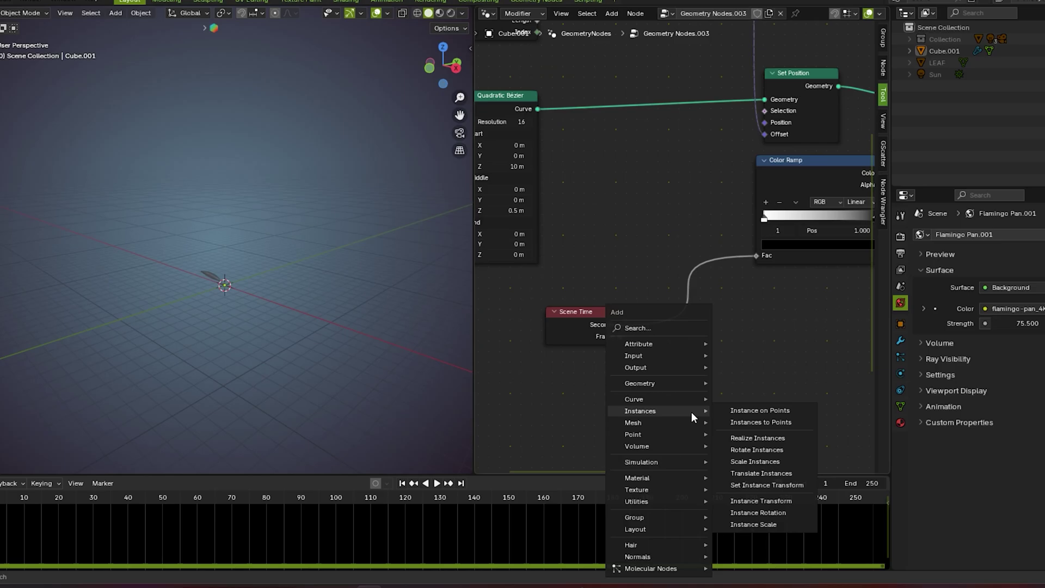
click(666, 329)
text(math)
click(698, 351)
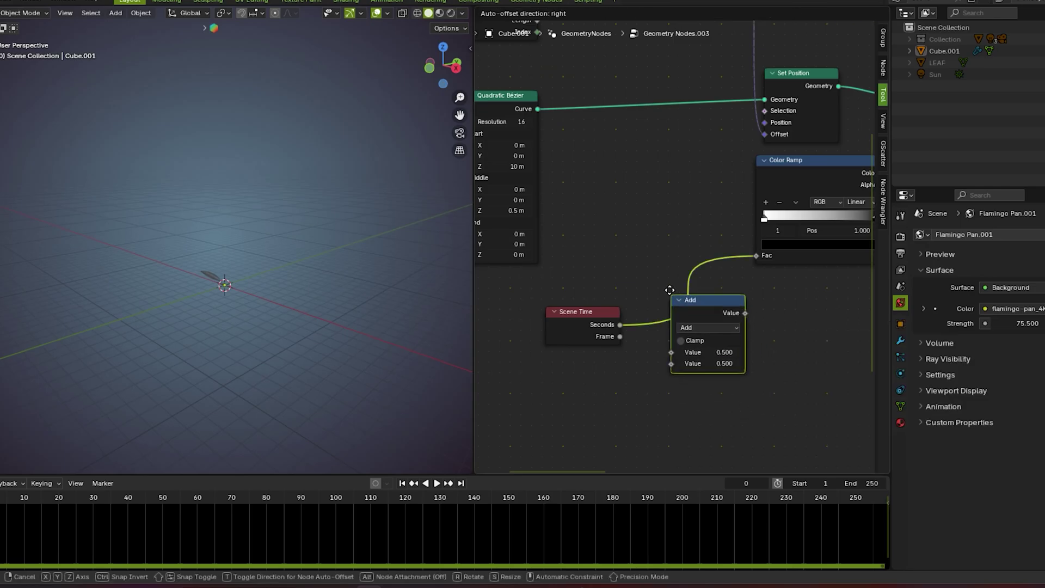
click(696, 319)
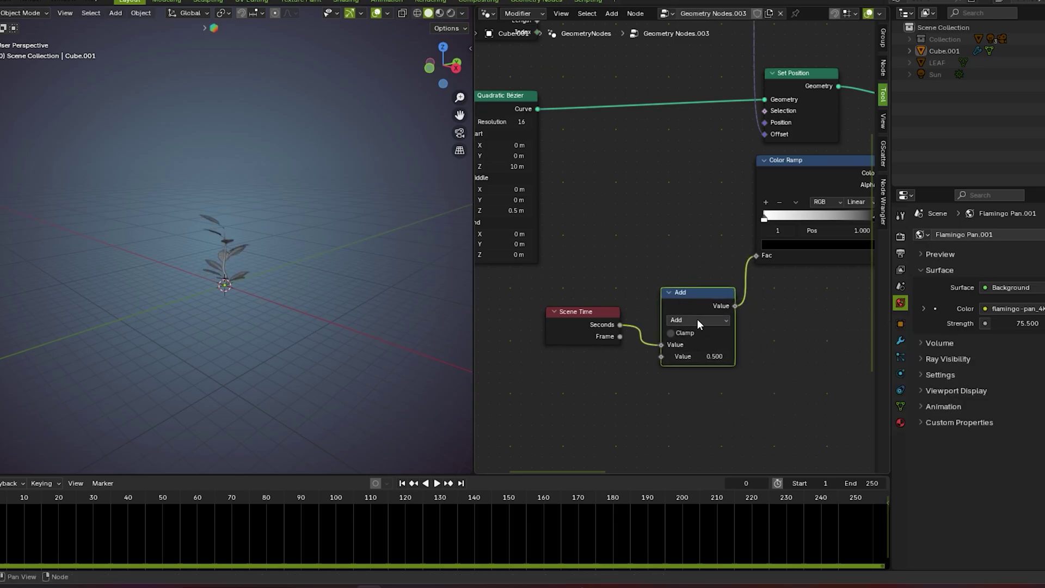
- Set the Math node after Scene Time to Multiply with a second Value of 2.900
key(space)
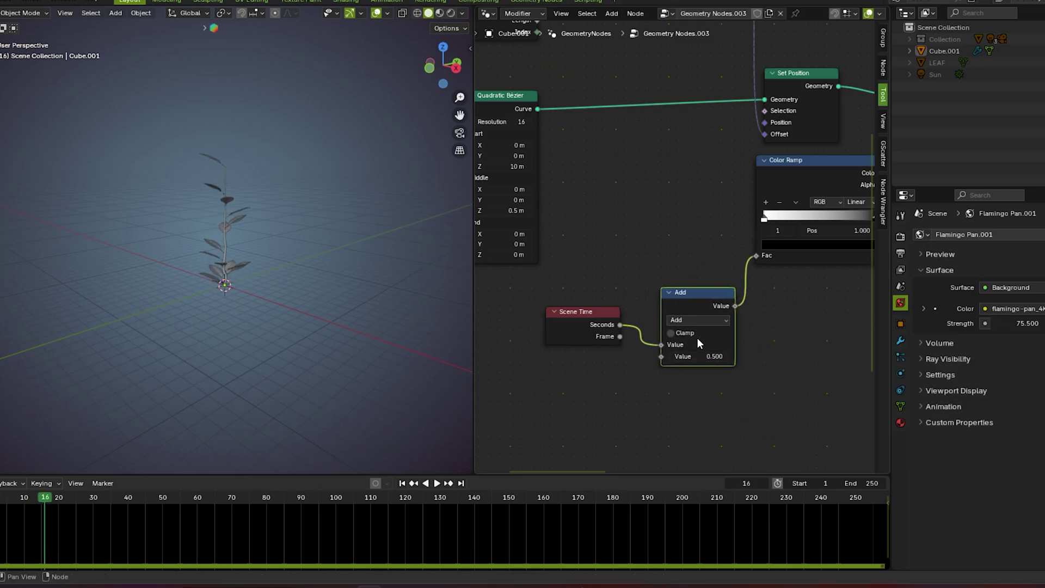
click(699, 320)
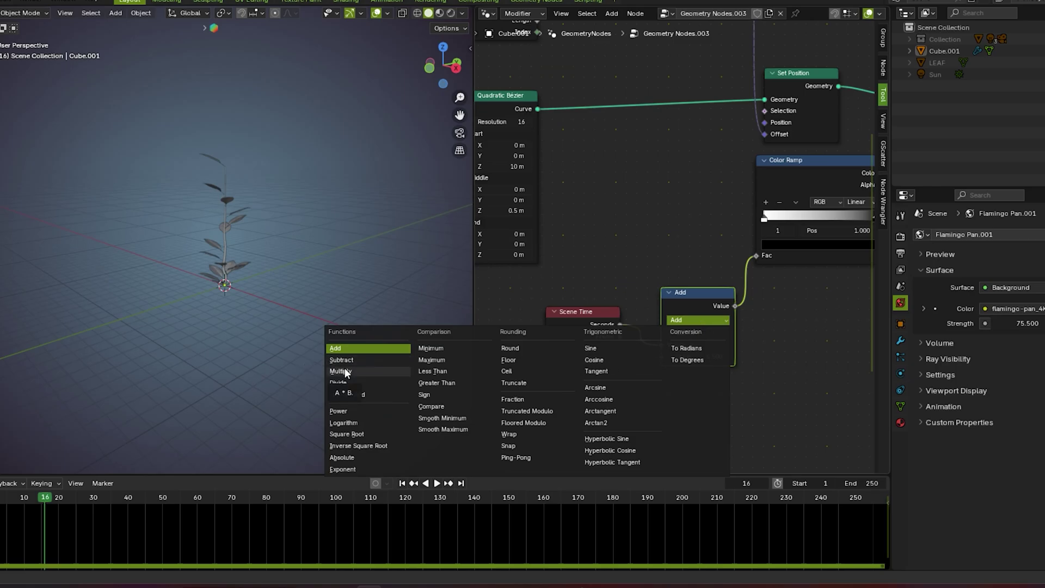
drag(706, 355, 729, 354)
drag(80, 493, 843, 493)
key(space)
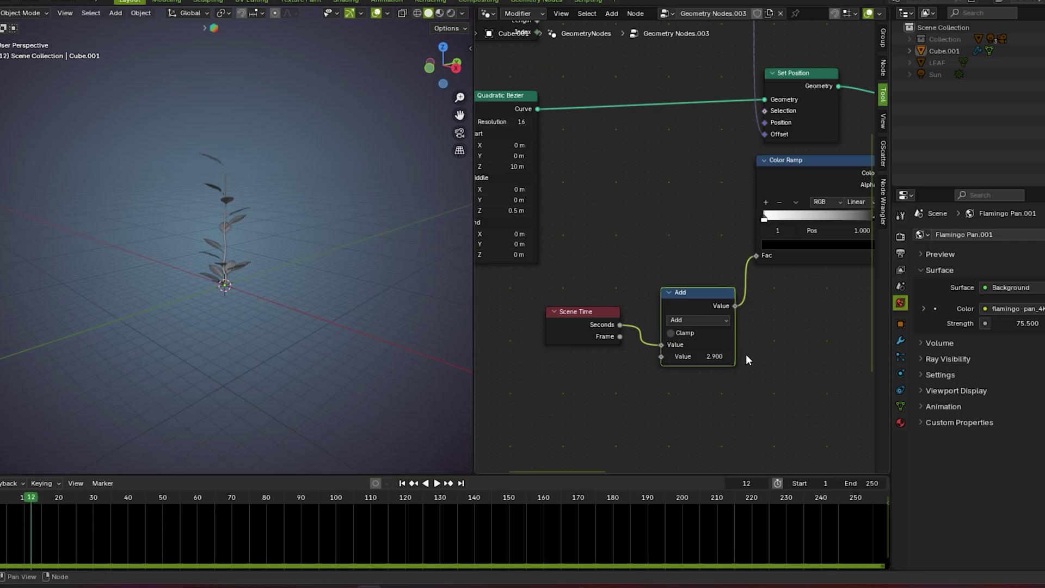
click(710, 321)
click(334, 376)
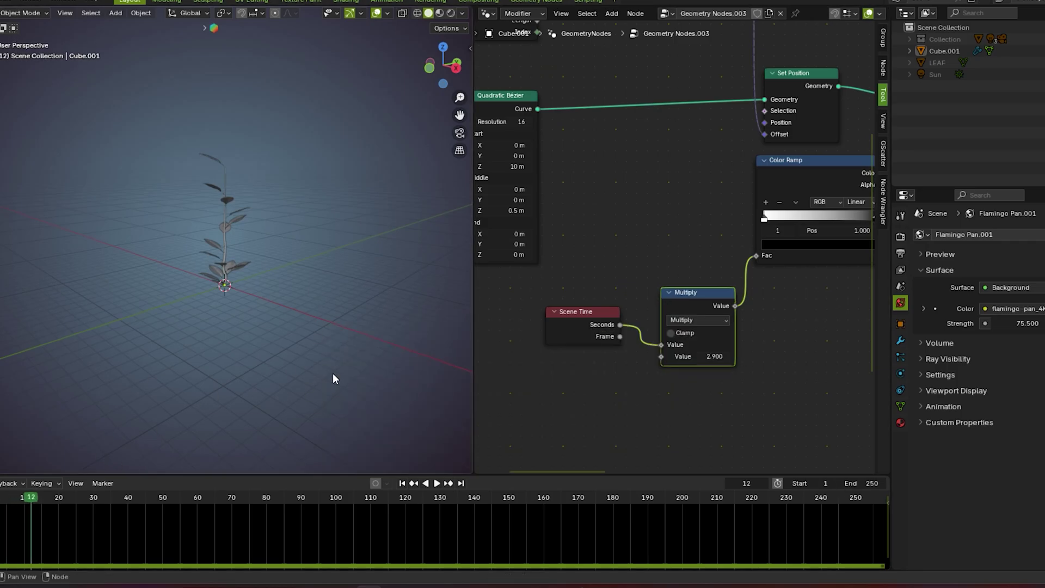
- Try a second Value of 0.300 on the Multiply node after Scene Time and play the animation
drag(713, 359, 689, 359)
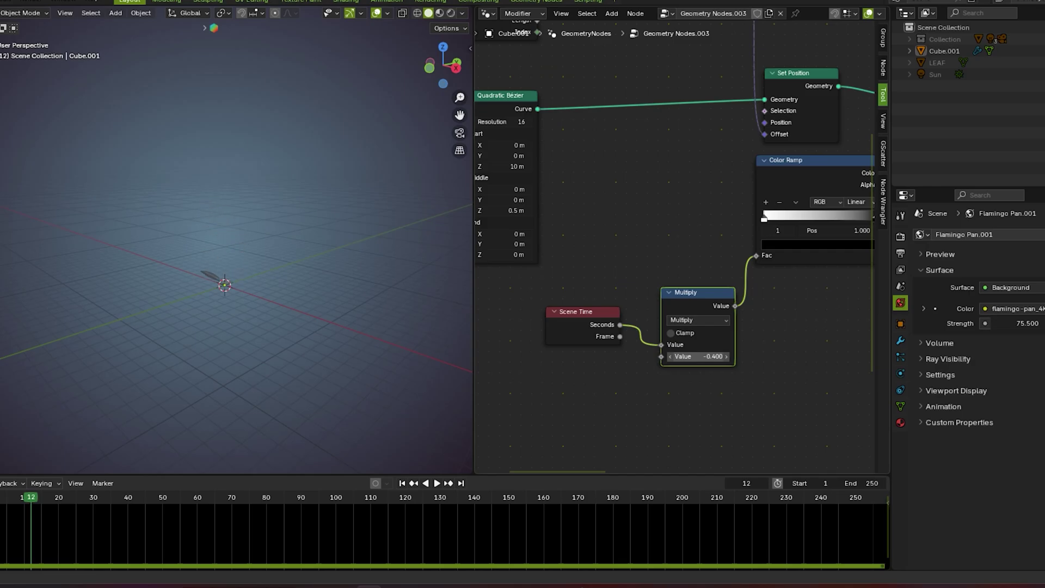
drag(692, 358, 689, 358)
key(space)
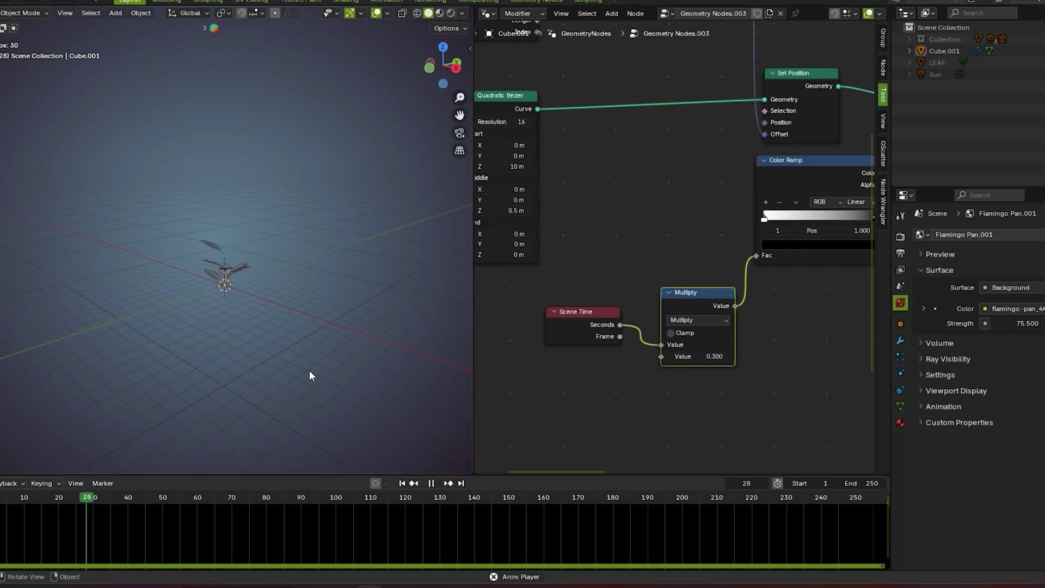
key(space)
- Set the Multiply node's second Value to 0.200, play the growth, and return the timeline to frame 0
click(669, 359)
key(space)
mouse_move(278, 319)
middle_down()
mouse_move(218, 362)
mouse_move(217, 341)
mouse_move(280, 294)
mouse_move(286, 317)
middle_up()
key(space)
drag(231, 504, 1, 490)
key(space)
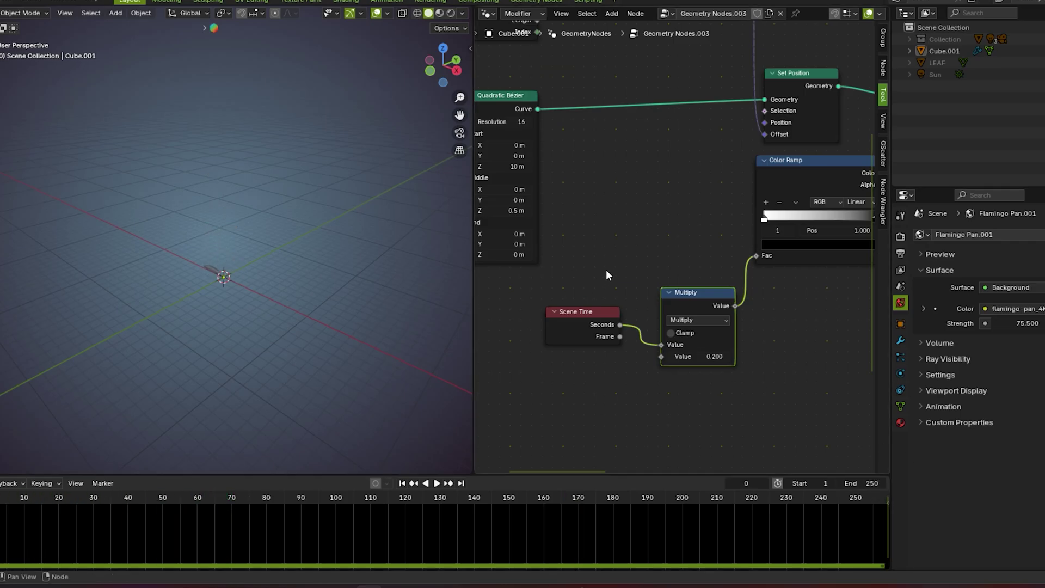
- Move the Scene Time node slightly lower beside the Multiply node
scroll(668, 255, down, 3)
scroll(723, 301, up, 1)
middle_drag(723, 302, 711, 311)
drag(572, 312, 578, 341)
click(611, 262)
- Insert a Set Material node on the link between Rotate Instances and Join Geometry
scroll(747, 296, down, 8)
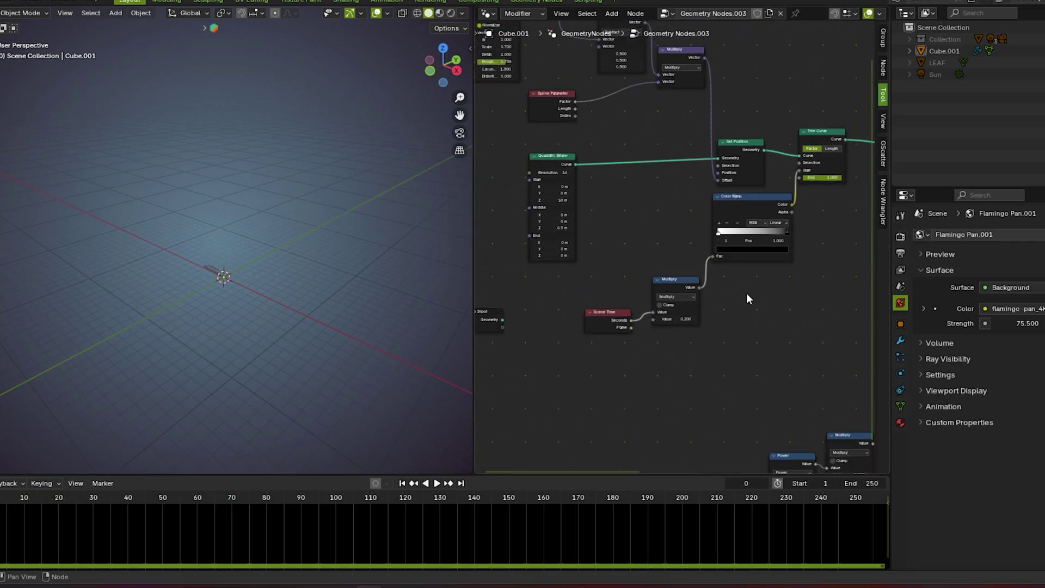
scroll(694, 320, up, 7)
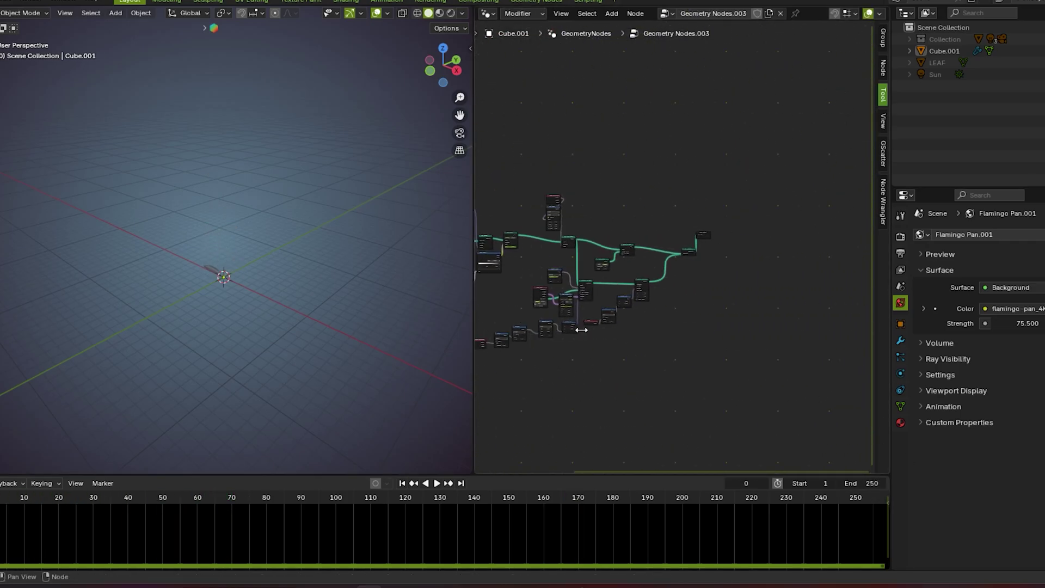
key(shift+a)
text(set posi)
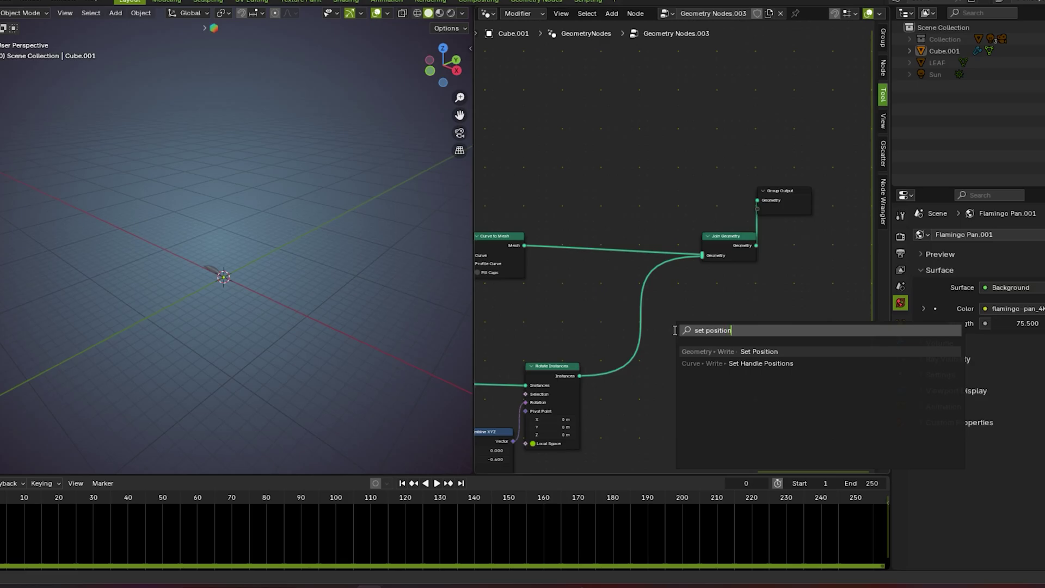
text(tio)
key(BackSpace)
key(BackSpace)
key(BackSpace)
key(BackSpace)
key(BackSpace)
key(BackSpace)
key(BackSpace)
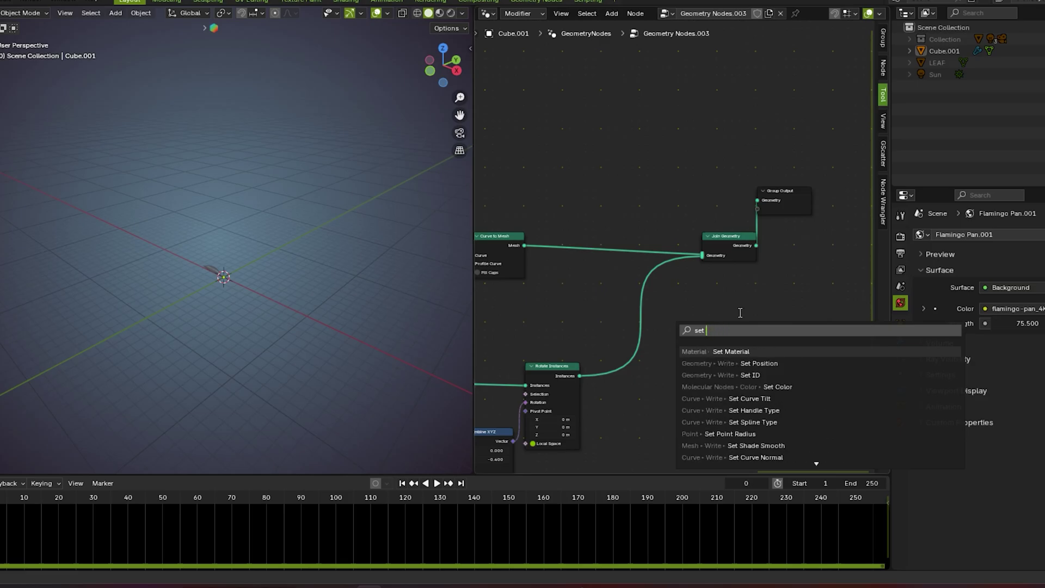
click(729, 352)
click(647, 315)
- Try a duplicate of the Set Material node on the link between Curve to Mesh and Join Geometry
key(shift+d)
click(624, 220)
scroll(664, 342, down, 2)
scroll(664, 342, up, 3)
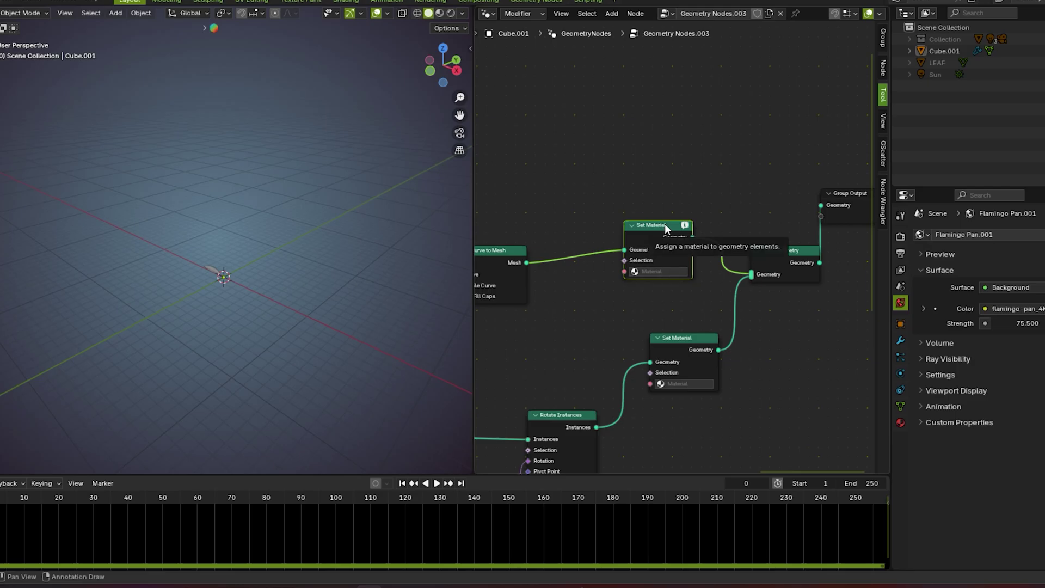
alt+drag(665, 224, 665, 188)
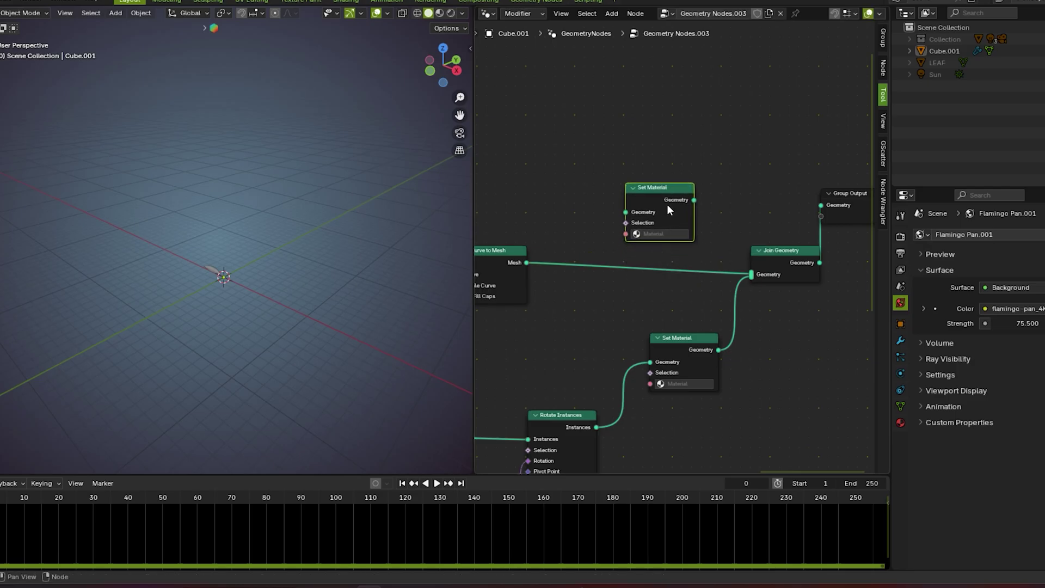
key(x)
- Add a new Set Material node on the link between Curve to Mesh and Join Geometry
scroll(605, 241, down, 4)
scroll(702, 262, up, 3)
scroll(707, 261, down, 8)
middle_drag(688, 245, 688, 220)
scroll(721, 245, up, 9)
scroll(689, 221, up, 3)
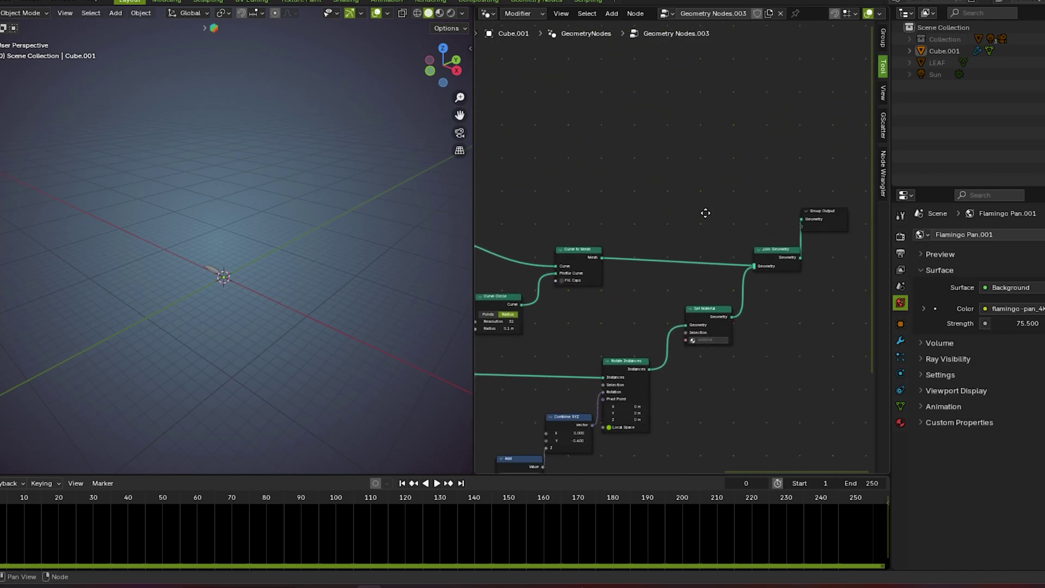
key(shift+a)
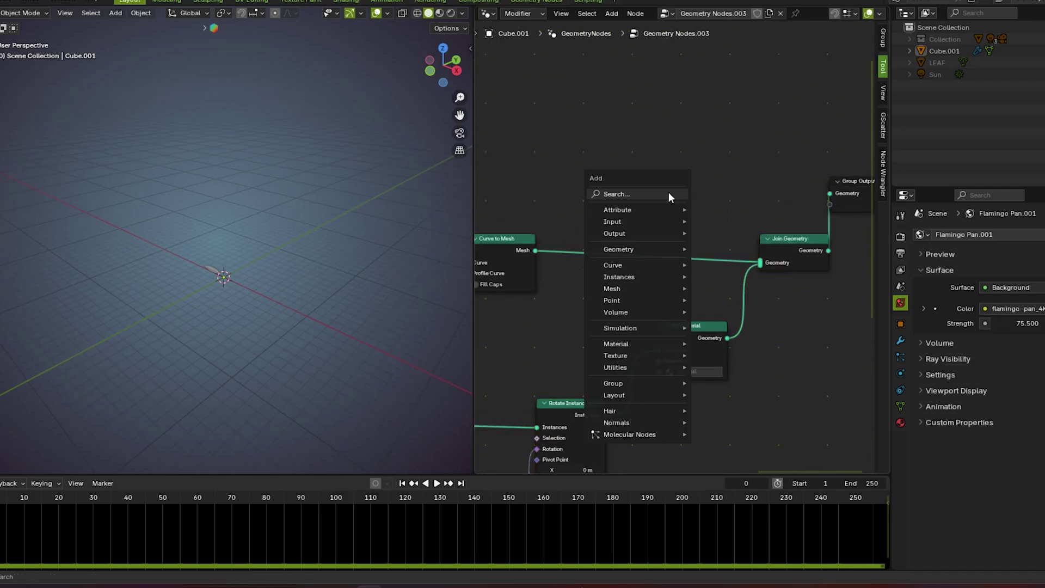
text(SET)
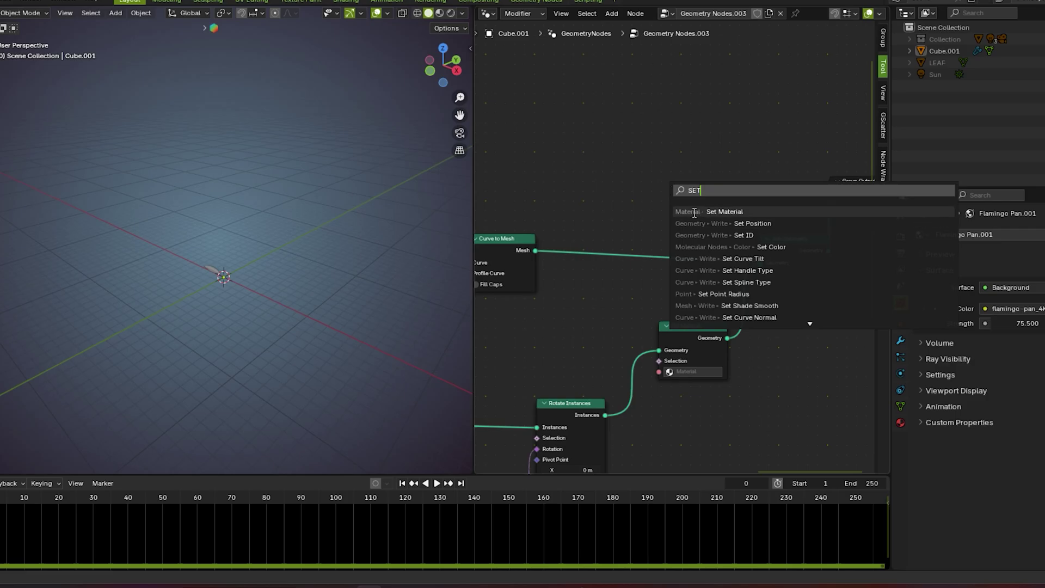
click(694, 212)
click(661, 278)
scroll(681, 289, down, 5)
scroll(729, 292, up, 5)
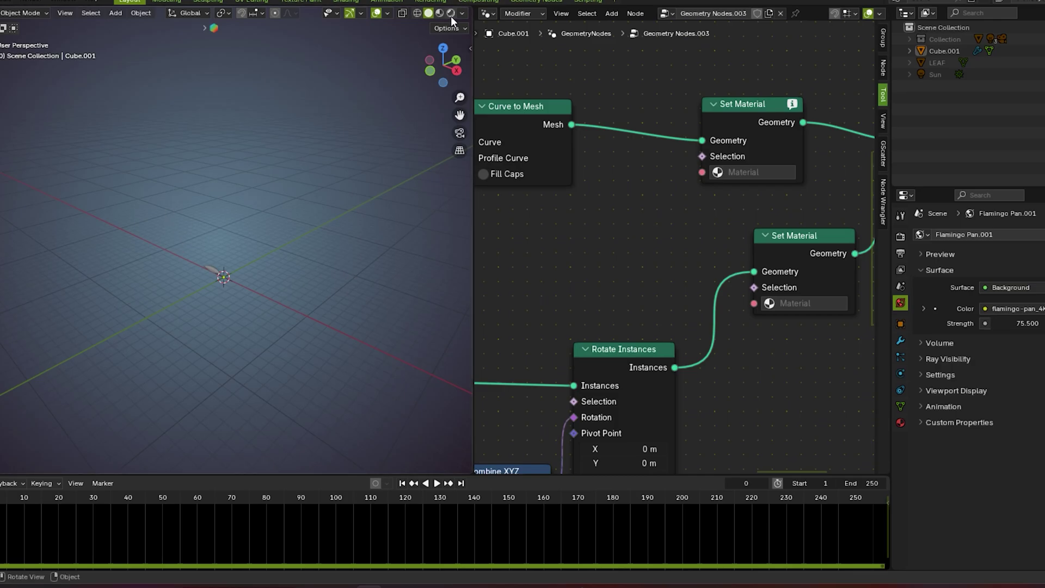
- Switch the viewport to rendered shading and play the animation to frame 31 so the plant shows
scroll(234, 313, up, 4)
key(space)
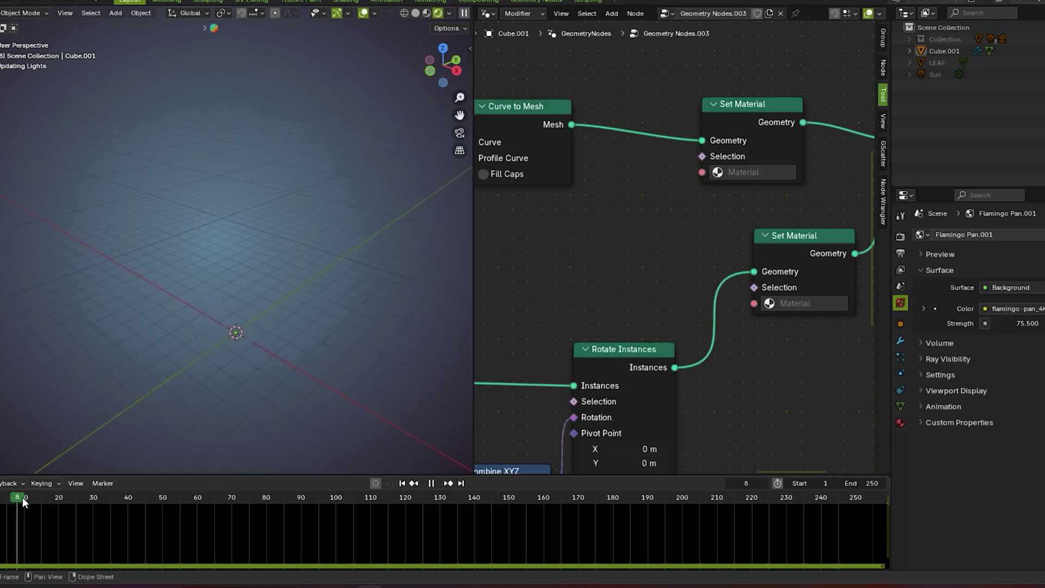
key(space)
middle_drag(215, 368, 246, 345)
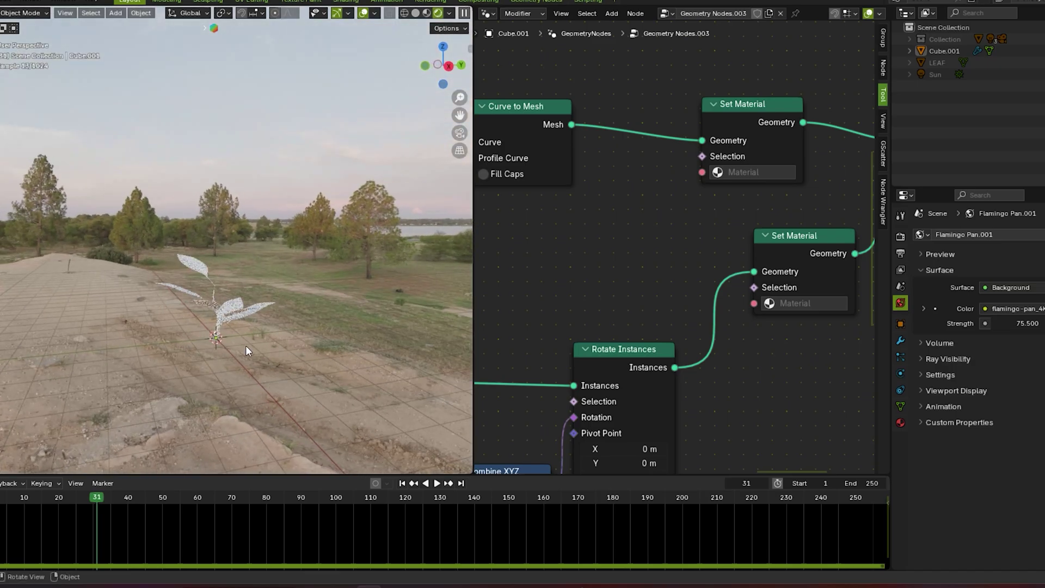
- Assign the F Green Leaf material in the Set Material node that follows Rotate Instances
scroll(729, 331, down, 1)
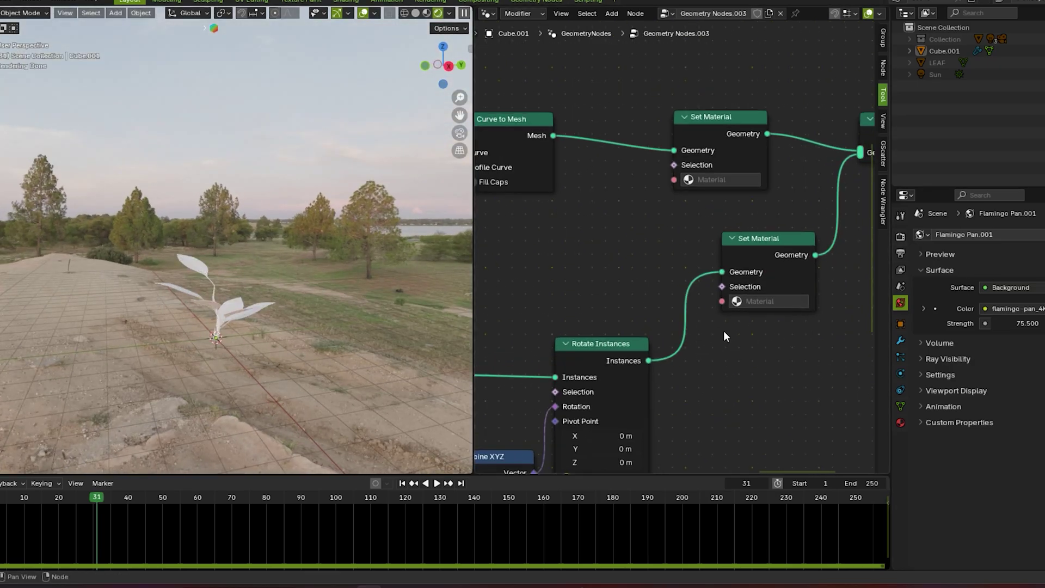
click(773, 301)
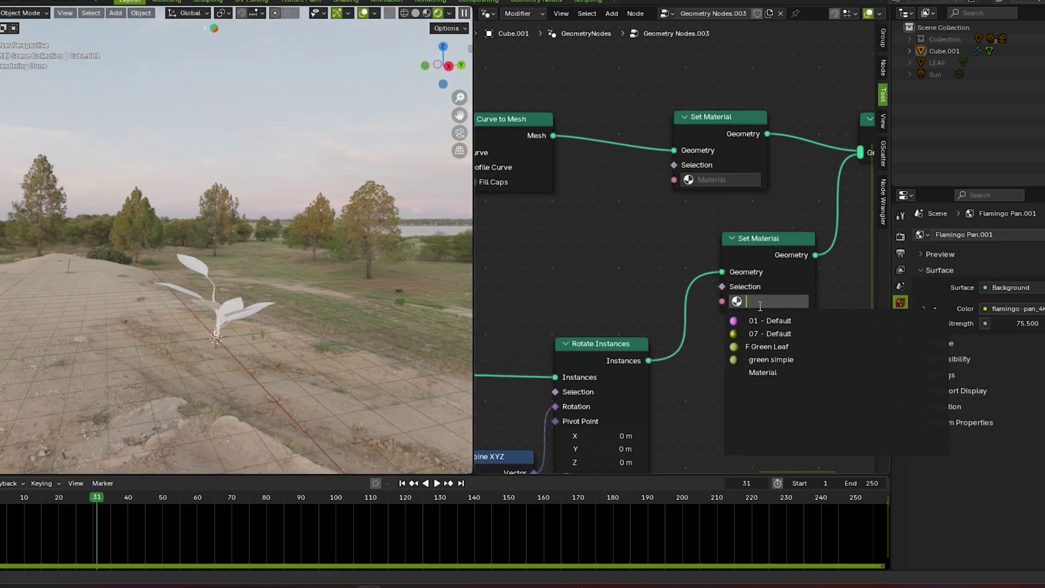
click(767, 347)
scroll(241, 341, up, 3)
scroll(242, 343, up, 1)
scroll(243, 345, down, 3)
- Assign the green simple material to the stem in the Set Material node after Curve to Mesh
click(712, 180)
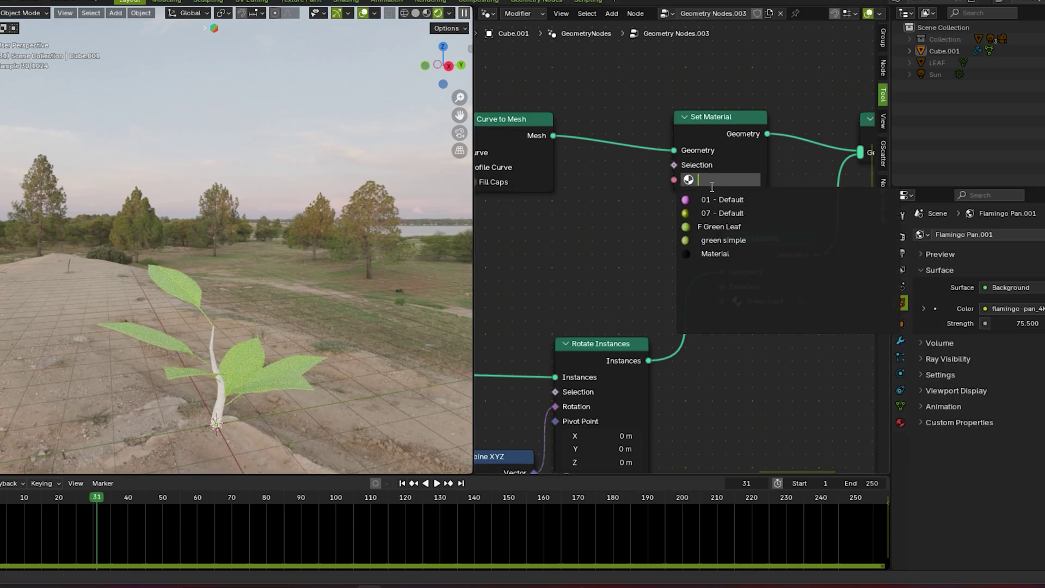
click(722, 240)
scroll(304, 343, up, 2)
middle_drag(295, 352, 256, 381)
scroll(737, 308, down, 6)
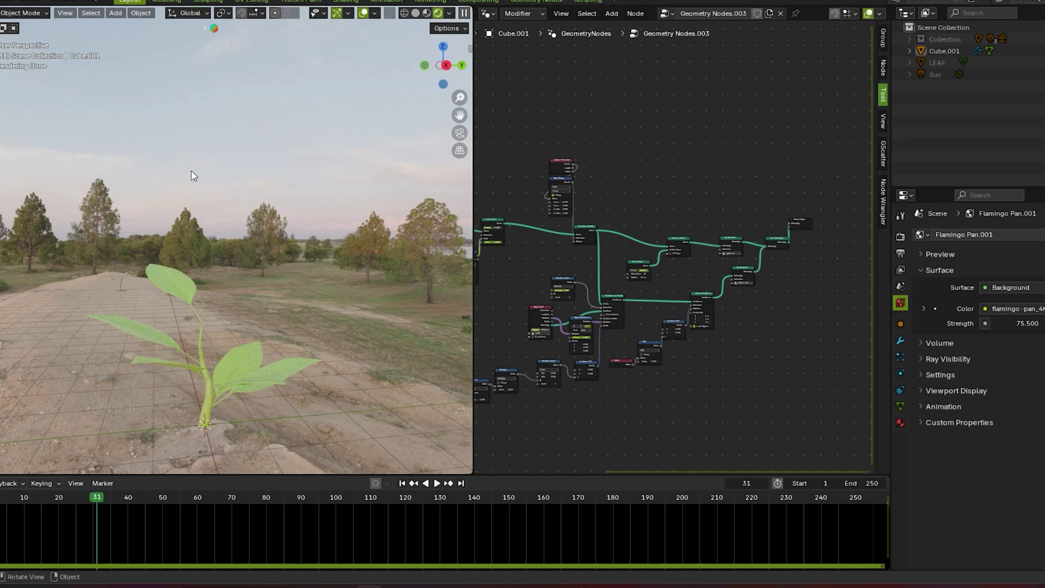
- Add a plane at the plant's base and scale it up into a large ground surface
scroll(197, 181, down, 4)
scroll(227, 240, up, 5)
scroll(220, 256, down, 2)
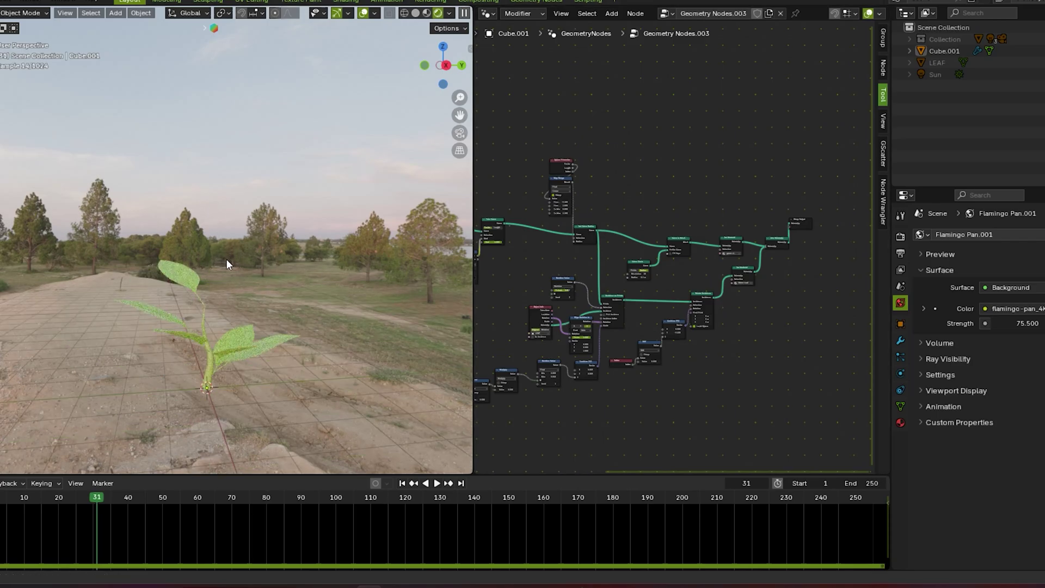
middle_drag(287, 231, 285, 282)
key(shift+a)
mouse_move(272, 301)
click(314, 299)
key(s)
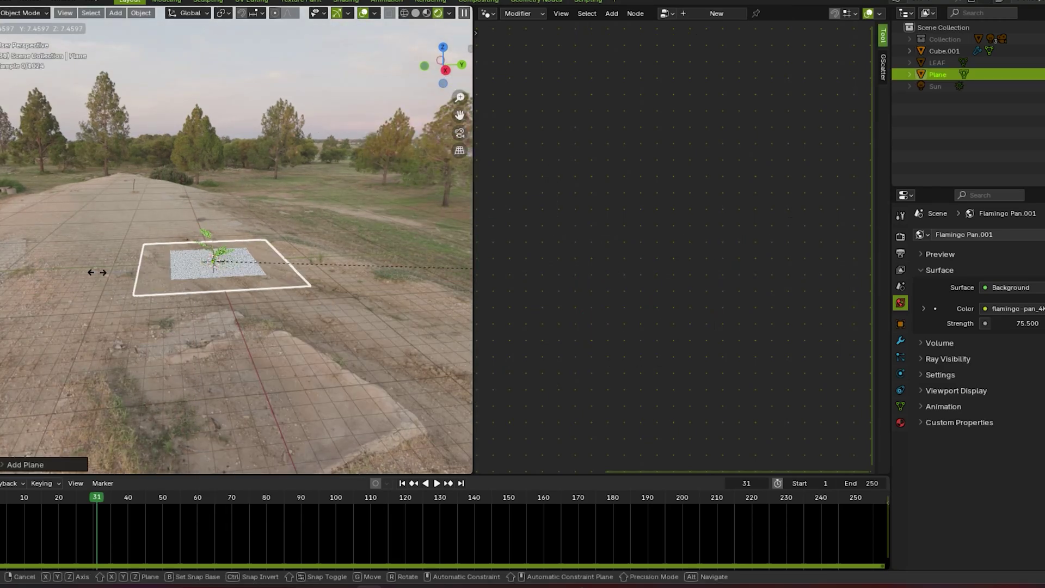
click(32, 349)
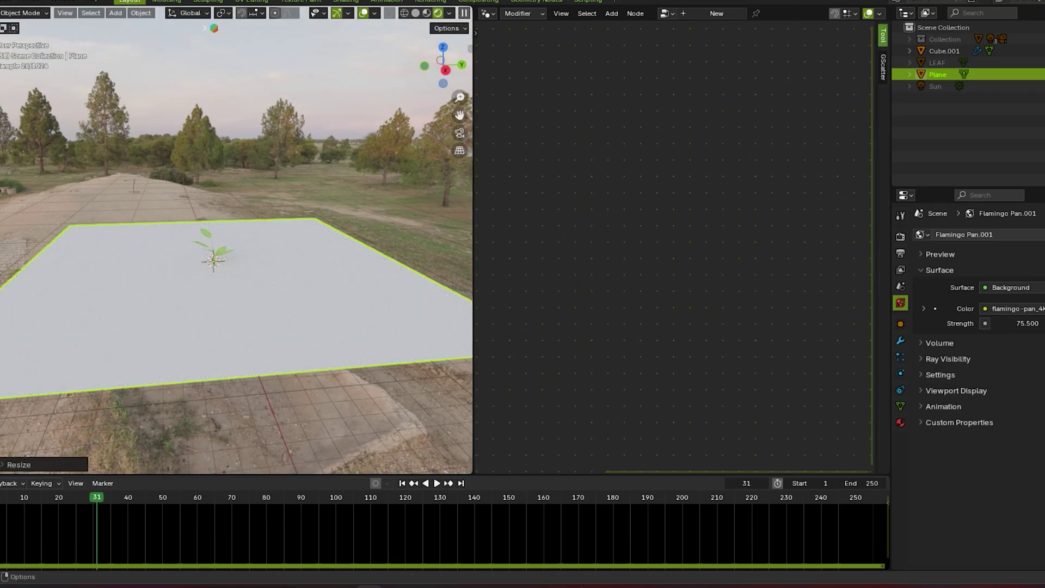
- Play the growth animation from the start in rendered view to check the plant on the ground plane
scroll(309, 263, up, 5)
scroll(280, 289, down, 2)
middle_drag(280, 289, 244, 295)
drag(91, 497, 869, 495)
key(space)
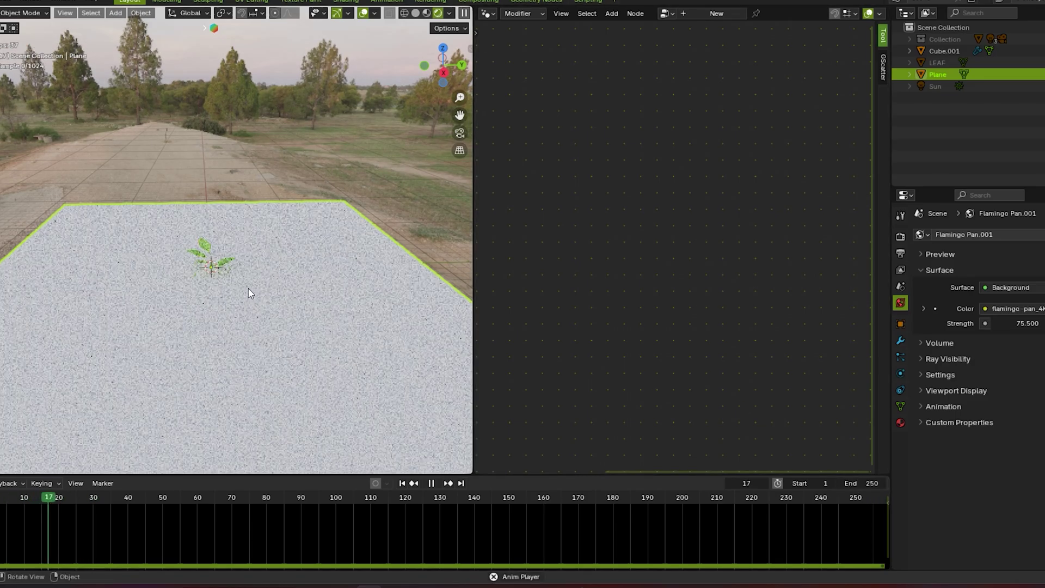
key(space)
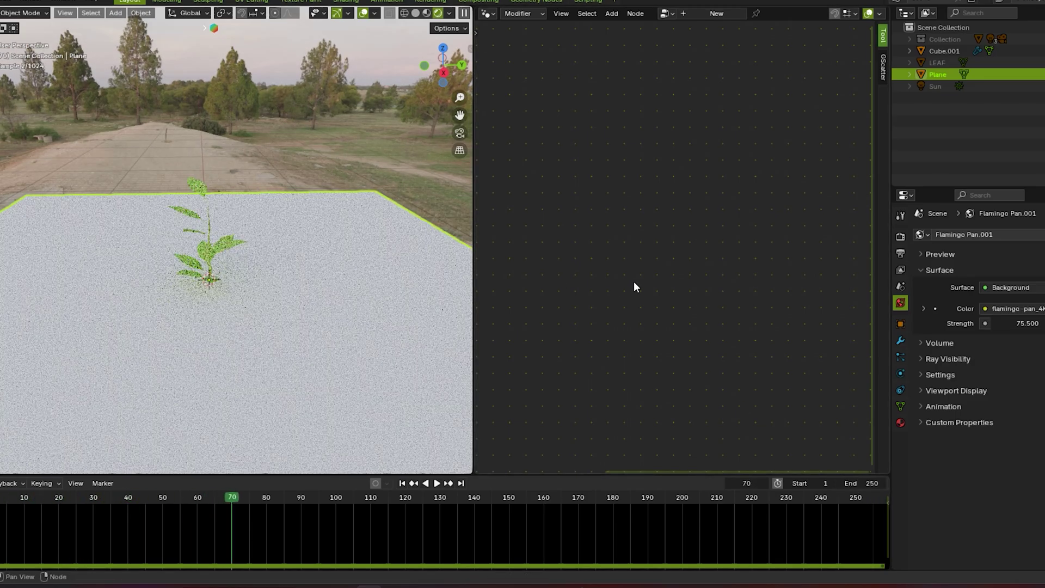
middle_drag(221, 278, 179, 256)
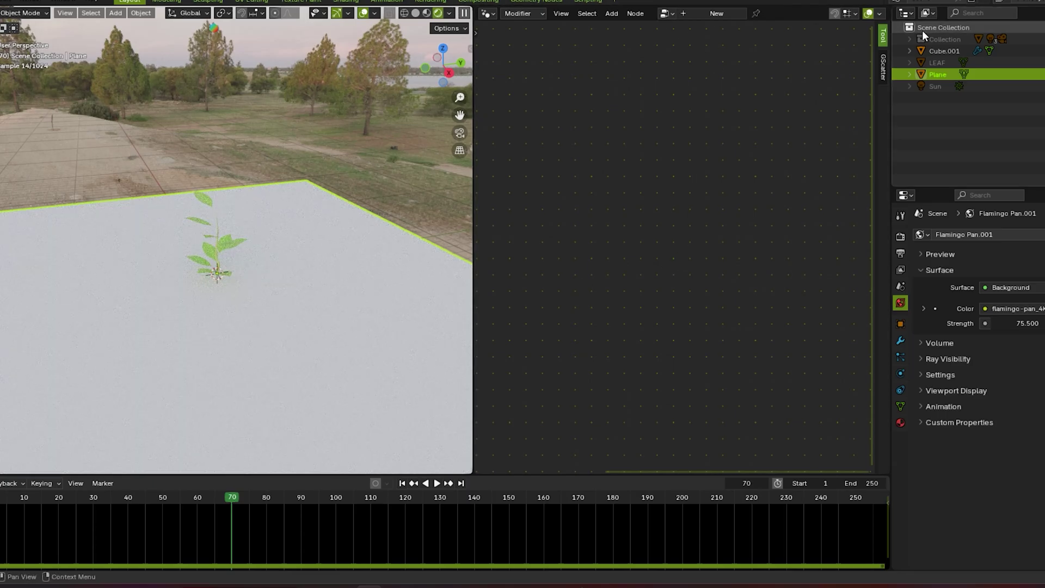
- Switch the viewport back to solid shading and replay the growth, ending at frame 0
key(z)
scroll(225, 273, down, 2)
middle_drag(225, 274, 224, 270)
key(space)
key(space)
drag(129, 495, 885, 496)
scroll(297, 318, down, 3)
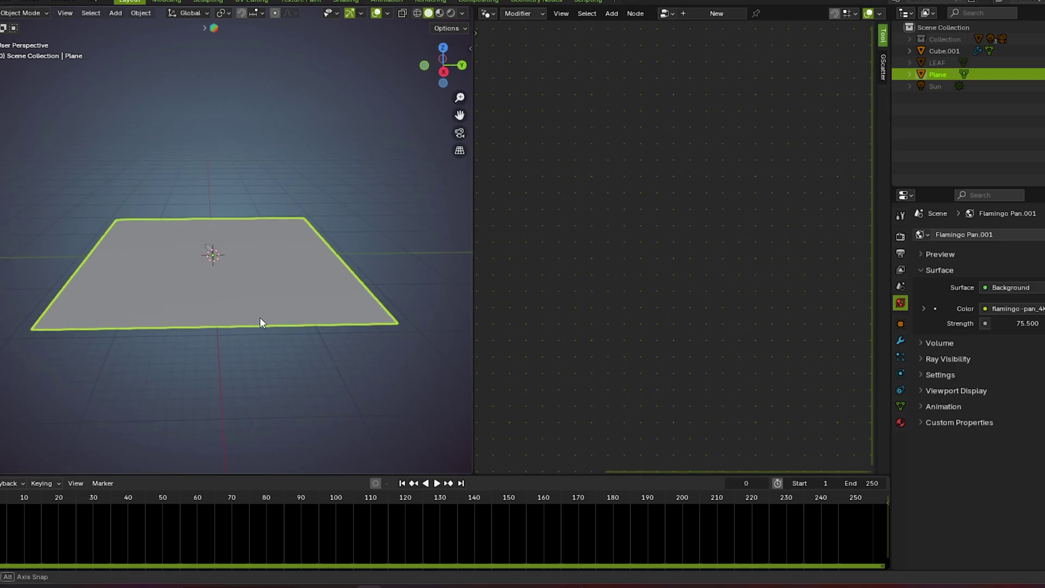
- Deselect the ground plane and select the plant object to bring back its node tree
click(364, 393)
middle_drag(337, 320, 392, 292)
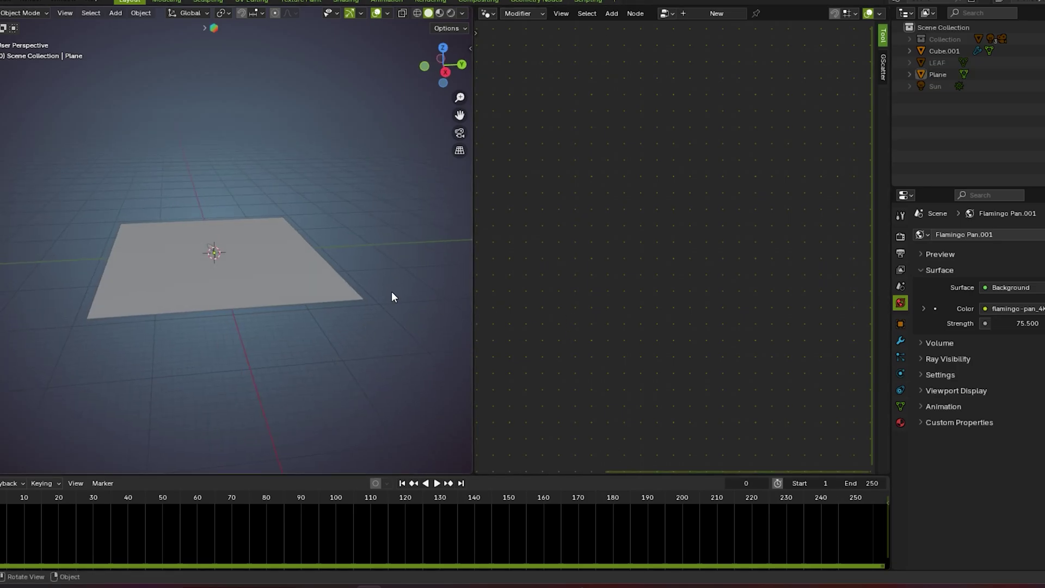
click(211, 249)
middle_drag(659, 317, 789, 189)
scroll(784, 190, up, 1)
middle_drag(699, 189, 754, 189)
scroll(732, 217, down, 6)
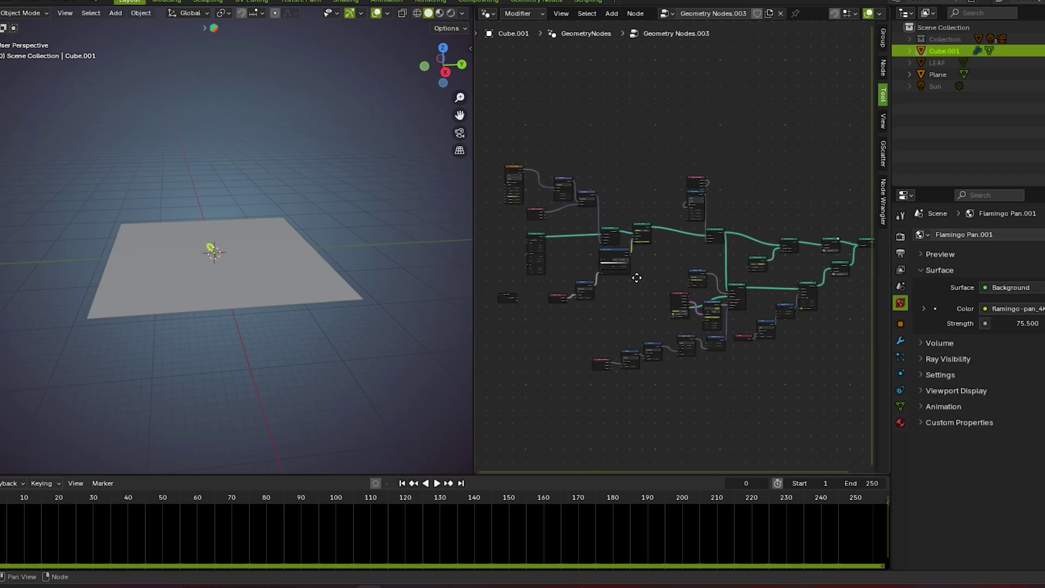
- Move the Group Input node into the empty area below the Spline Parameter node that feeds Power
scroll(550, 305, up, 8)
middle_drag(550, 305, 658, 297)
drag(567, 298, 663, 347)
click(673, 340)
scroll(719, 333, down, 2)
middle_drag(782, 332, 741, 315)
scroll(730, 316, up, 7)
key(g)
click(519, 318)
scroll(675, 344, down, 1)
middle_drag(695, 344, 636, 323)
scroll(671, 325, down, 7)
scroll(635, 322, down, 3)
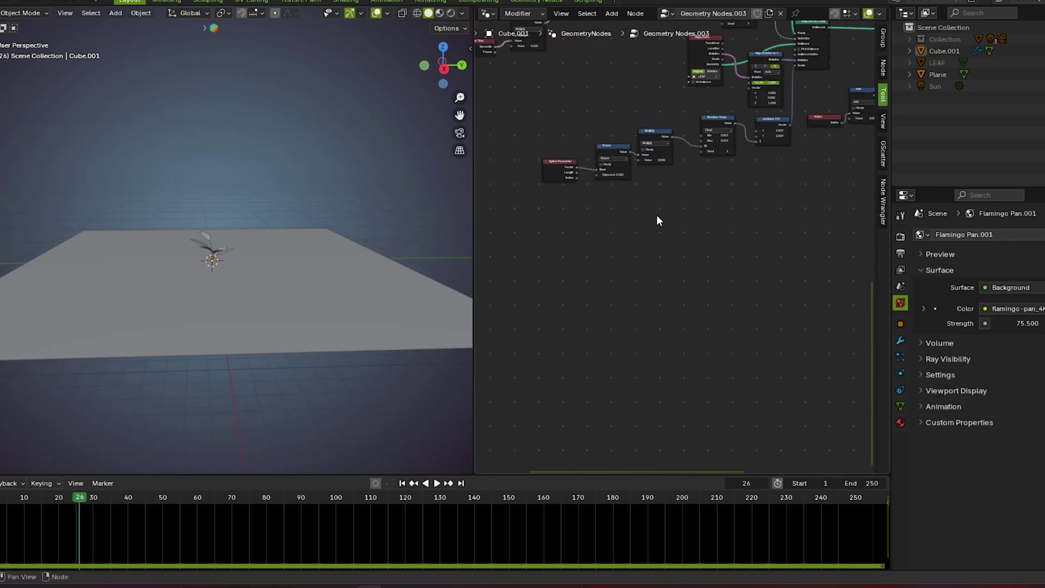
middle_drag(658, 217, 518, 103)
drag(486, 66, 553, 374)
scroll(710, 330, down, 3)
middle_drag(712, 330, 678, 312)
- Nudge the Power node slightly up toward the Spline Parameter node
scroll(678, 312, up, 5)
scroll(679, 316, up, 1)
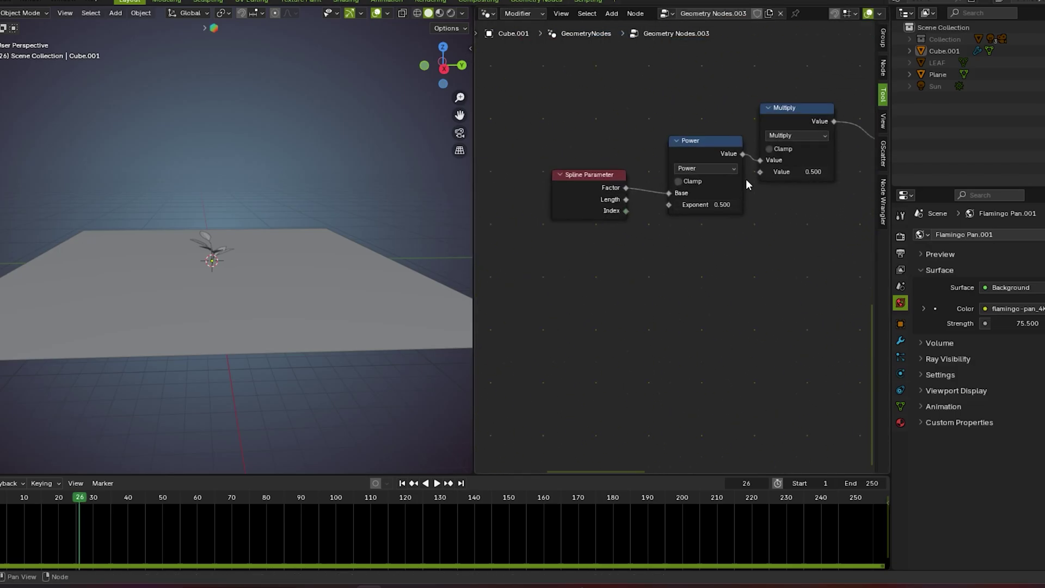
drag(710, 161, 706, 152)
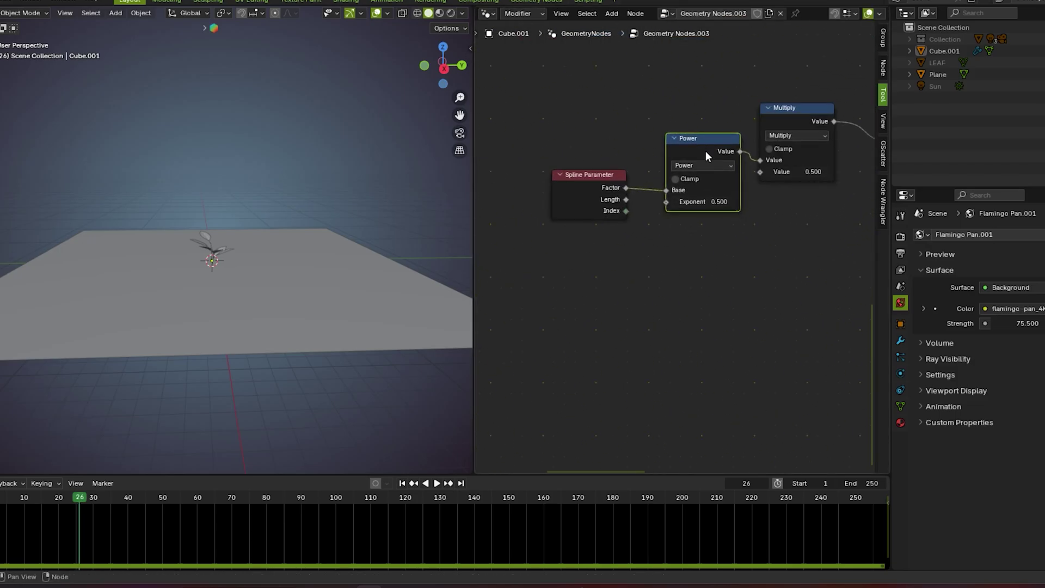
- Try linking the Group Input's Geometry output to the second Value of the Multiply node after Power
scroll(509, 343, down, 4)
middle_drag(508, 342, 579, 328)
click(590, 323)
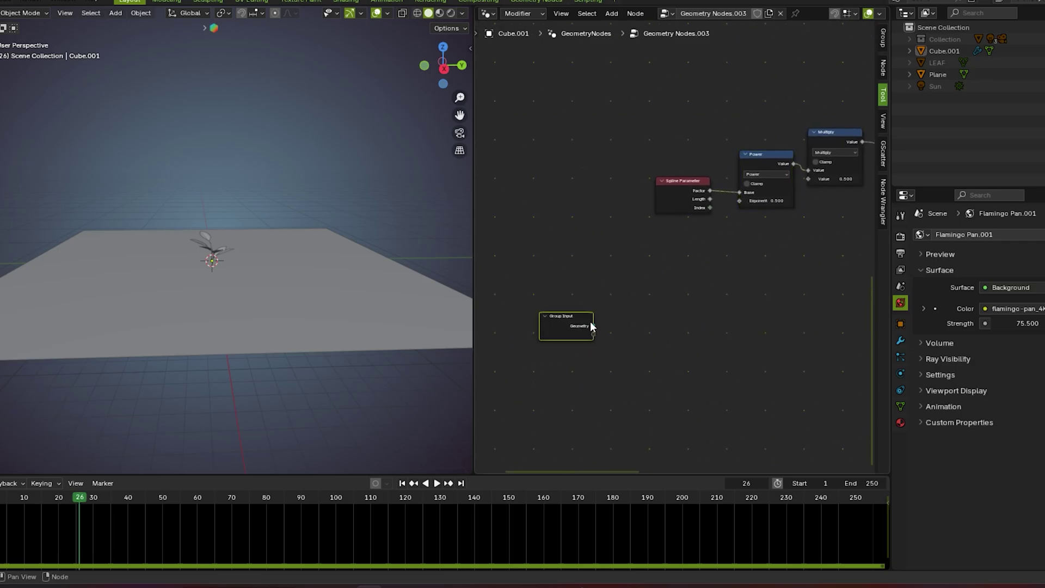
drag(815, 185, 815, 186)
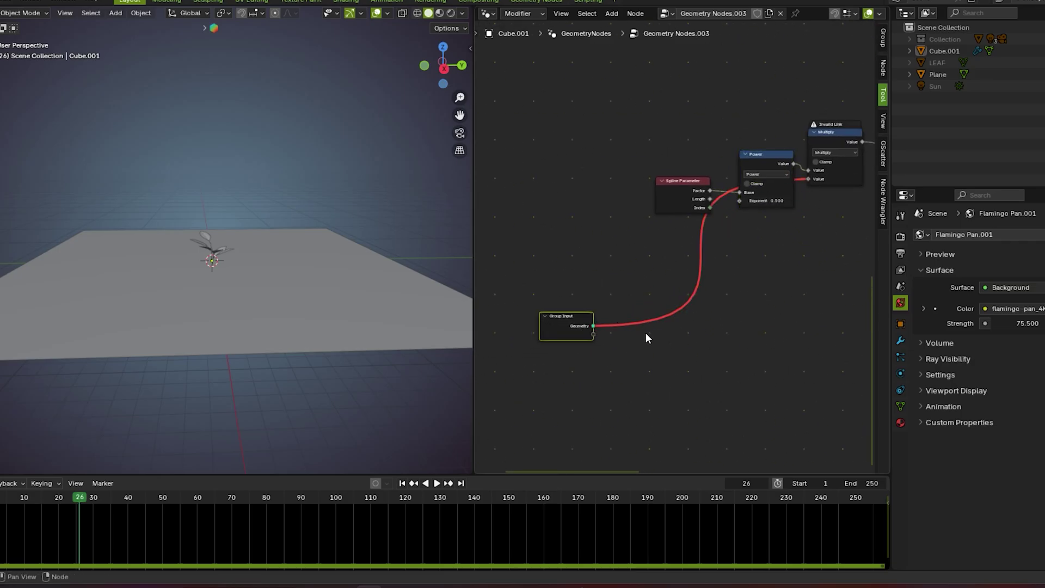
middle_drag(751, 313, 616, 330)
scroll(599, 305, down, 1)
ctrl+right_drag(588, 315, 619, 341)
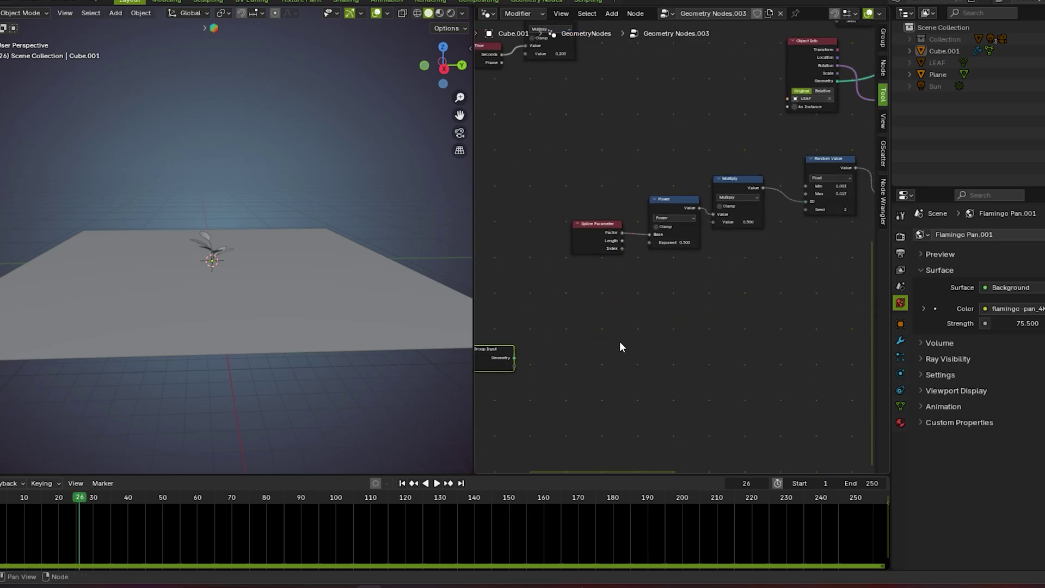
- Expose the second Value of the Multiply node after Power as a new Group Input socket
drag(708, 223, 708, 223)
middle_drag(591, 315, 636, 279)
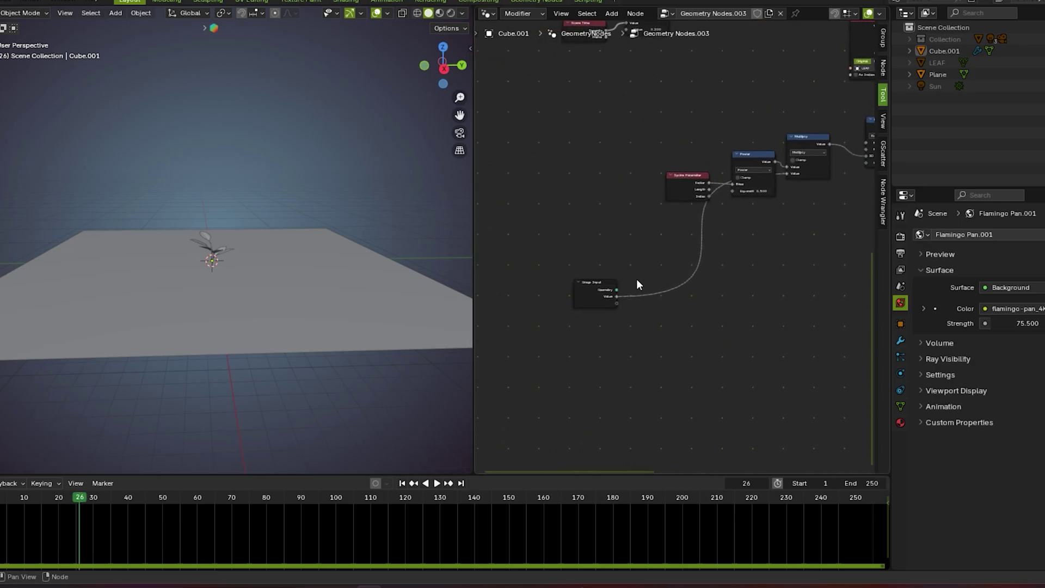
- Try varying the Y value of the Combine XYZ node that drives the Rotate Instances rotation
scroll(636, 278, up, 3)
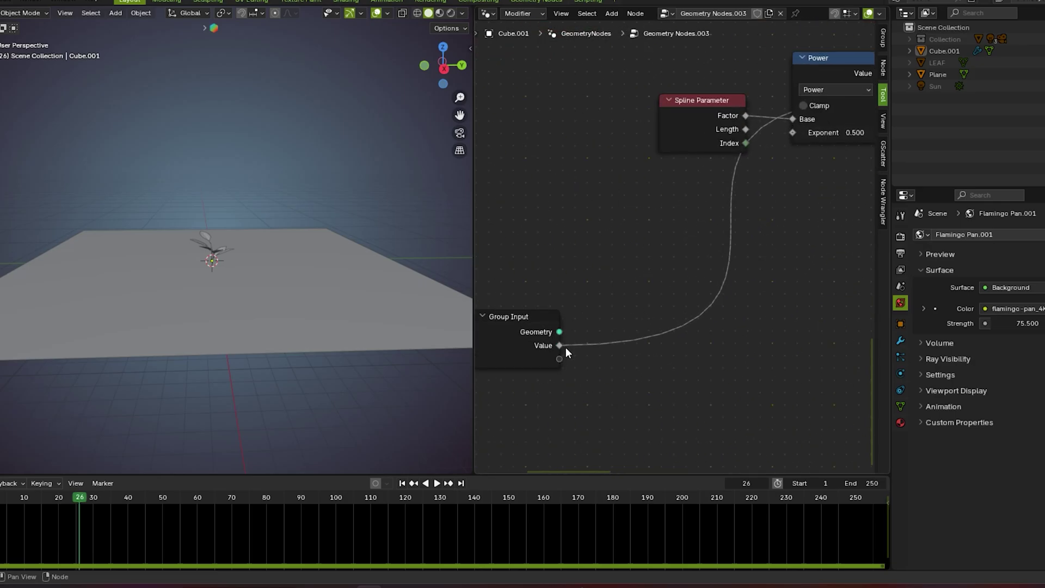
scroll(654, 306, down, 3)
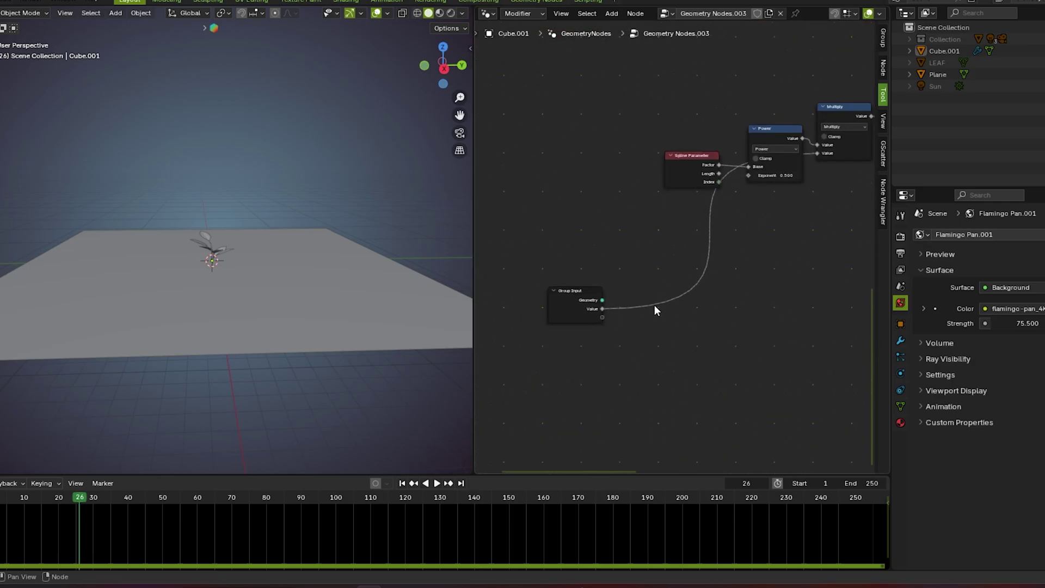
scroll(648, 306, down, 7)
middle_drag(754, 296, 592, 325)
scroll(791, 204, up, 9)
scroll(780, 173, up, 4)
middle_drag(719, 229, 621, 376)
scroll(691, 281, up, 5)
middle_drag(289, 245, 273, 283)
scroll(273, 283, up, 5)
drag(756, 184, 746, 184)
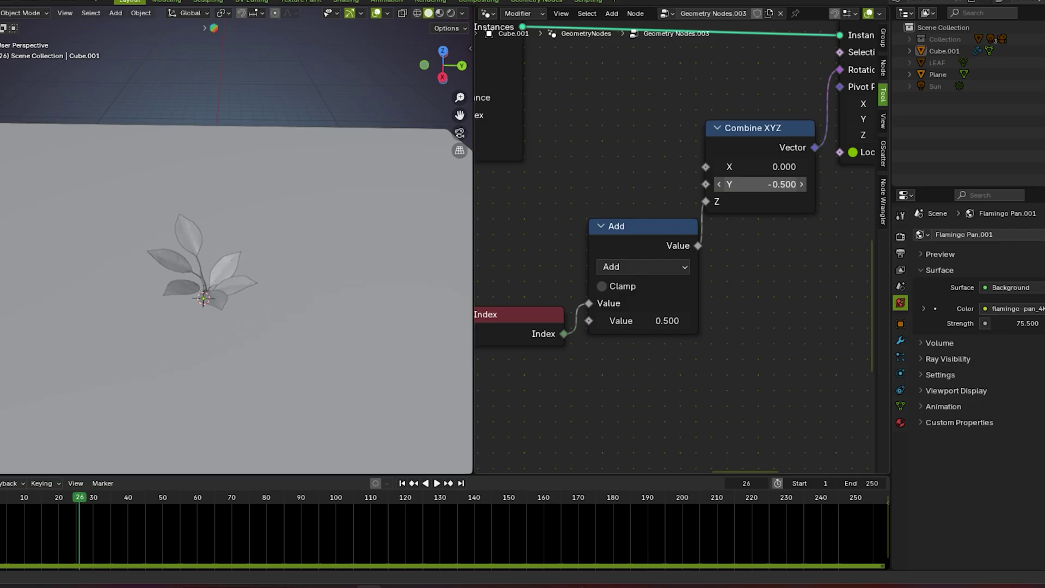
- Link the Group Input's Value output to the Combine XYZ node feeding Rotate Instances and move Group Input into open space below the tree
scroll(755, 207, down, 2)
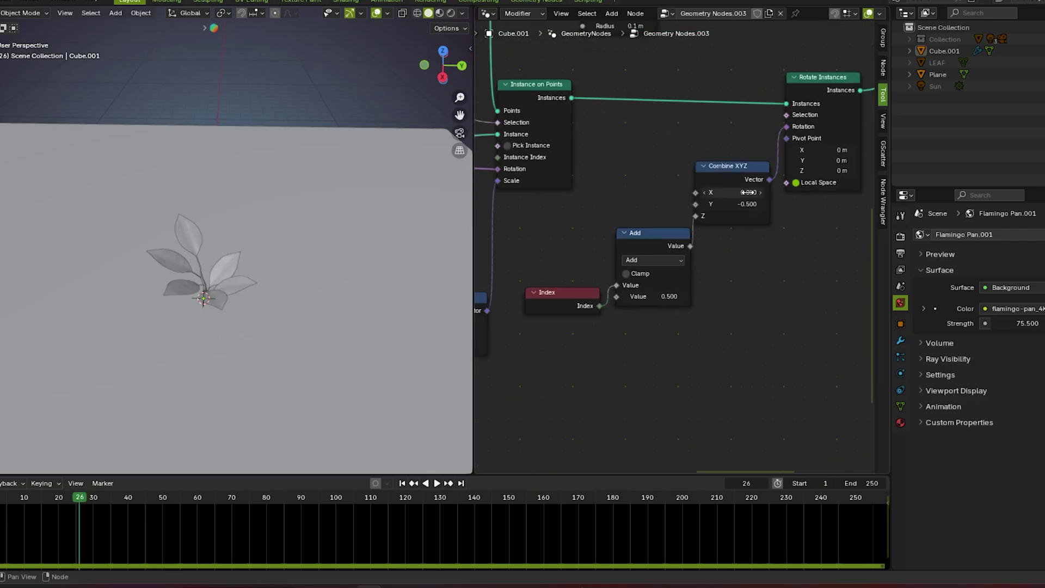
scroll(817, 185, down, 6)
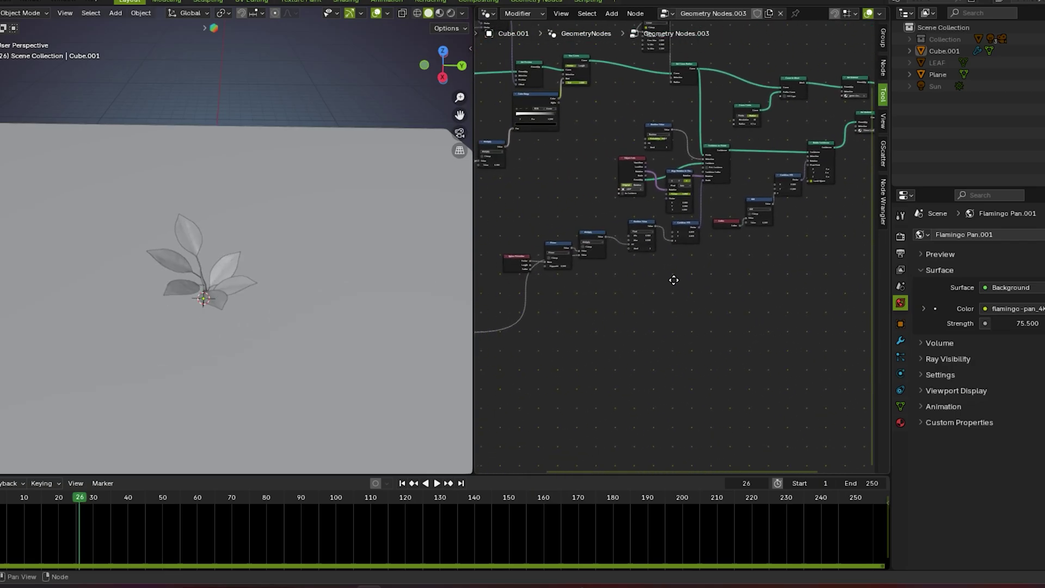
scroll(560, 295, down, 1)
drag(513, 315, 831, 216)
drag(804, 181, 795, 179)
scroll(521, 353, up, 1)
drag(485, 322, 509, 371)
- Play the growth animation again from the start to check how the leaves rotate
key(shift+a)
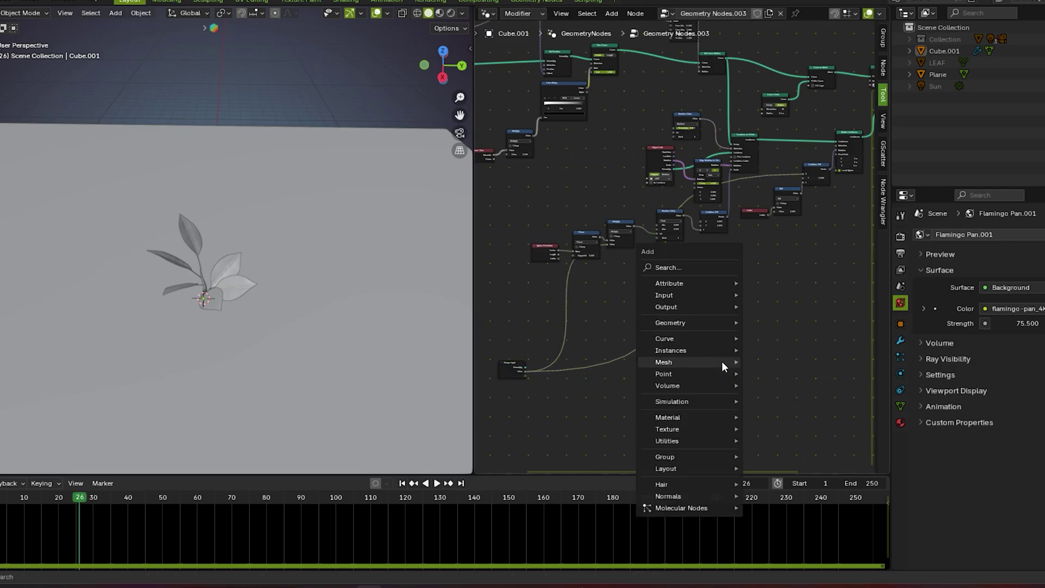
key(space)
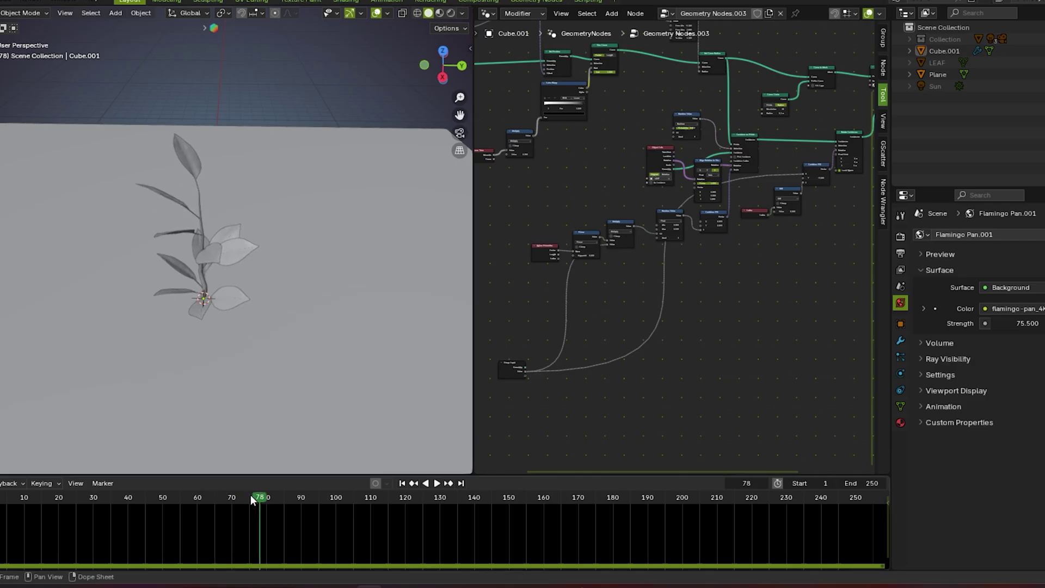
key(shift+Left)
key(space)
- Insert a Map Range node on the link between Group Input and the leaf rotation's Combine XYZ node
scroll(642, 321, down, 2)
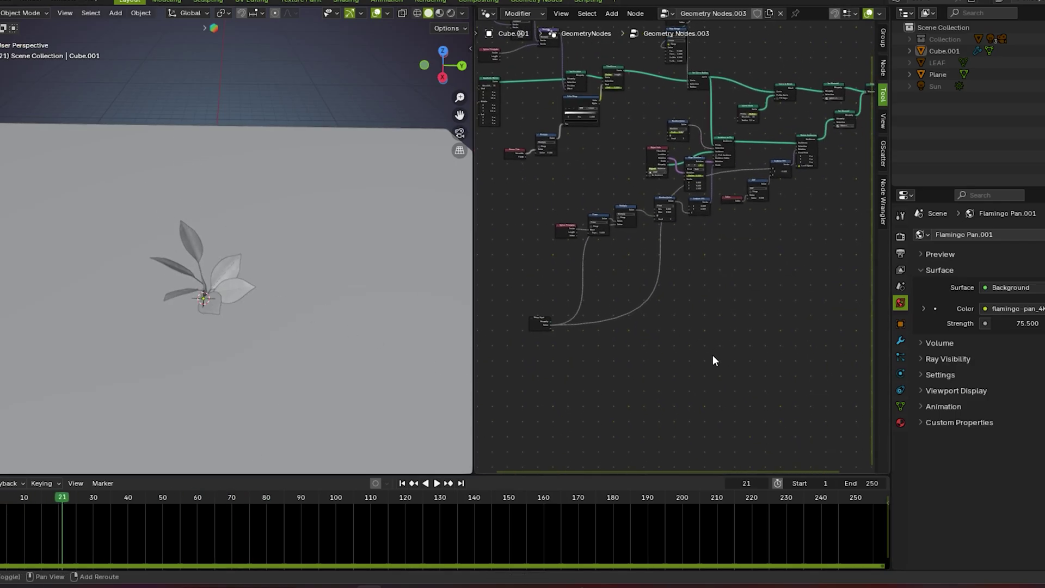
key(shift+a)
click(677, 254)
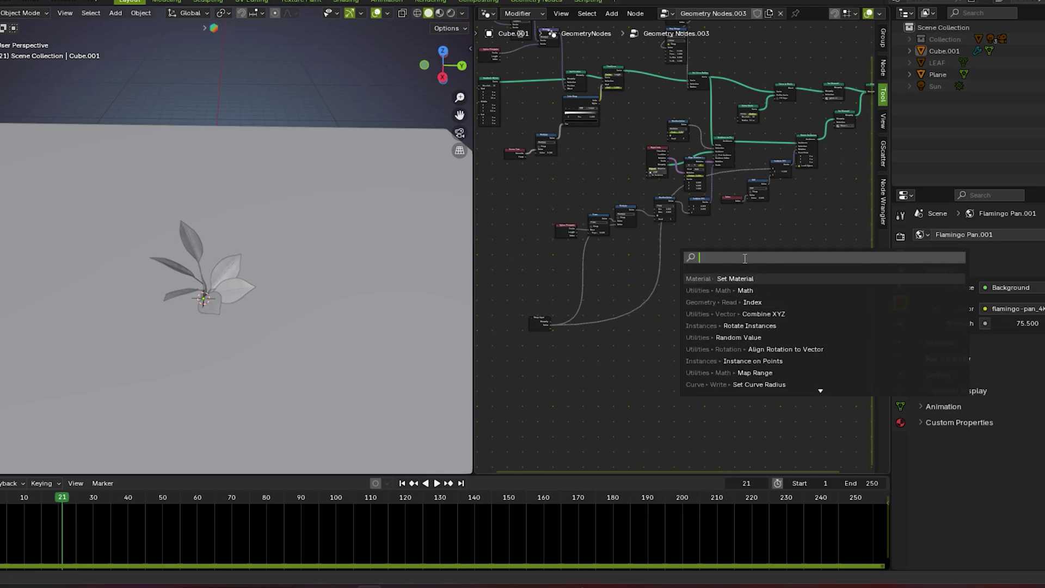
click(755, 372)
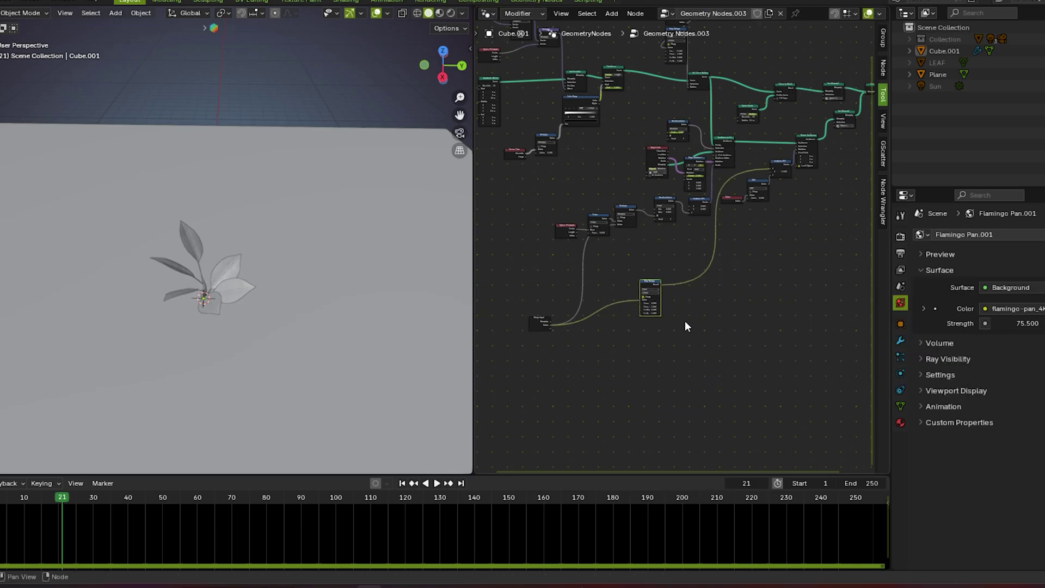
click(685, 321)
- Set the Map Range node's From Min to 1.200, From Max to 1.200 and To Max to 1.600
scroll(653, 321, up, 3)
scroll(614, 321, up, 9)
middle_drag(614, 322, 723, 326)
middle_drag(861, 423, 805, 351)
scroll(724, 301, up, 3)
middle_drag(737, 312, 703, 213)
scroll(652, 273, up, 4)
drag(660, 263, 683, 264)
drag(659, 310, 668, 333)
drag(659, 287, 662, 264)
- Play the opening frames to check the leaf rotation with the new Map Range values
middle_drag(207, 261, 213, 298)
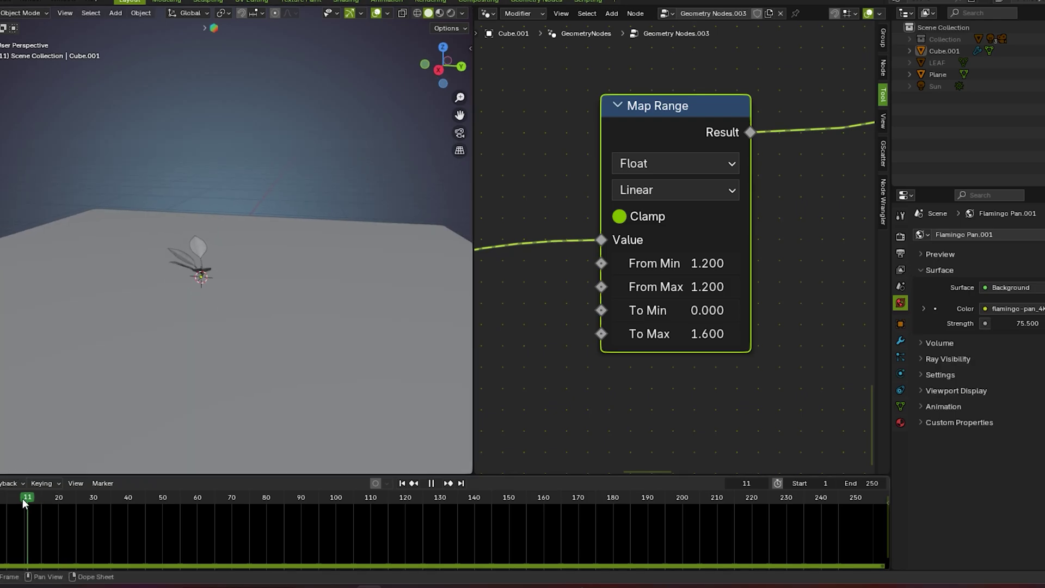
key(space)
key(space)
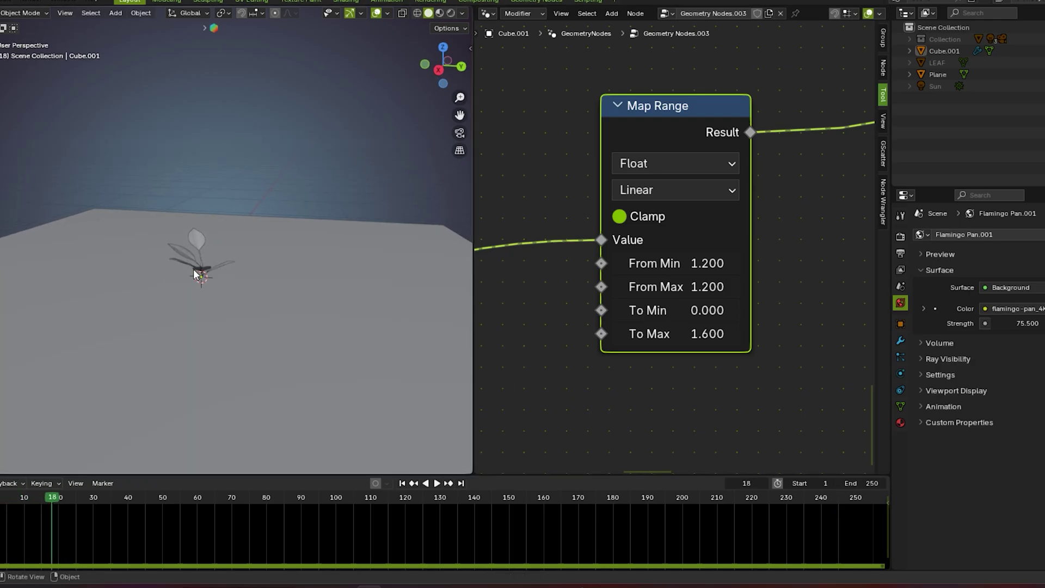
- Try a Max of 0.115 on the Random Value node feeding the leaf scale, then return it to 0.015
scroll(691, 359, down, 6)
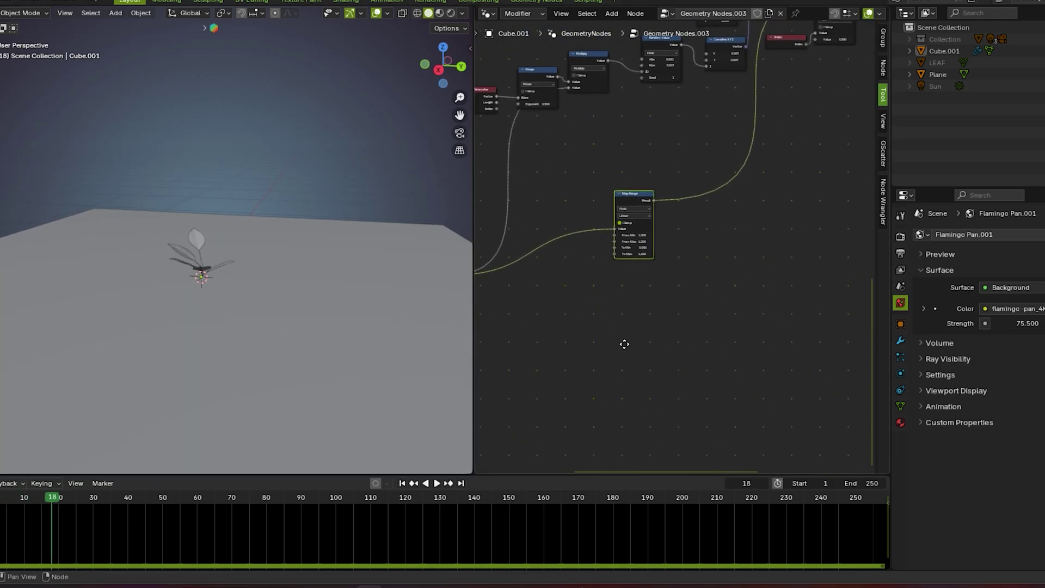
scroll(669, 117, up, 5)
middle_drag(655, 301, 684, 270)
scroll(684, 270, up, 8)
middle_drag(590, 243, 640, 201)
scroll(645, 197, up, 2)
scroll(707, 209, down, 1)
scroll(667, 255, up, 3)
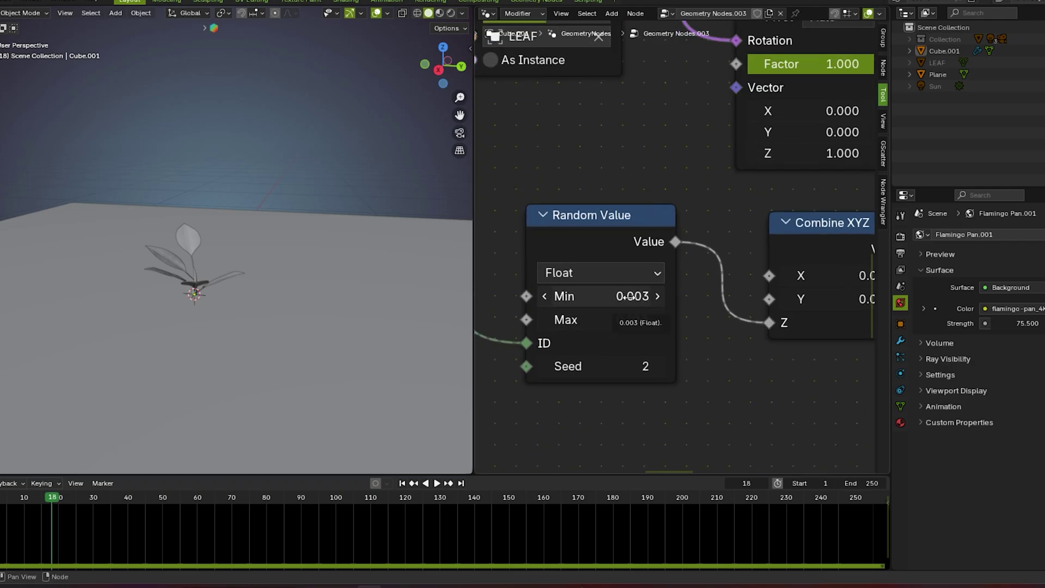
ctrl+scroll(601, 320, up, 4)
ctrl+scroll(601, 320, down, 3)
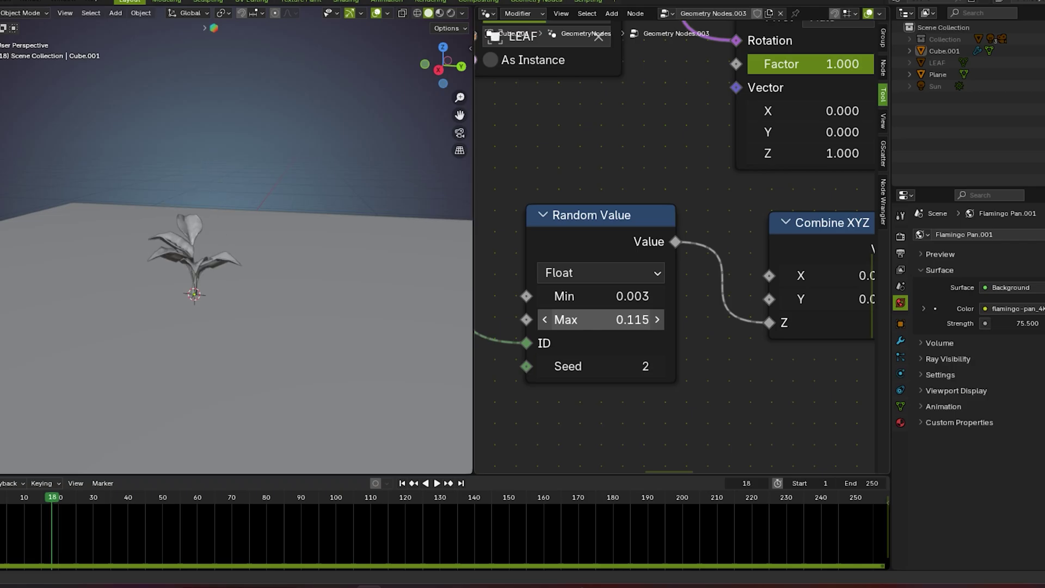
drag(604, 320, 635, 322)
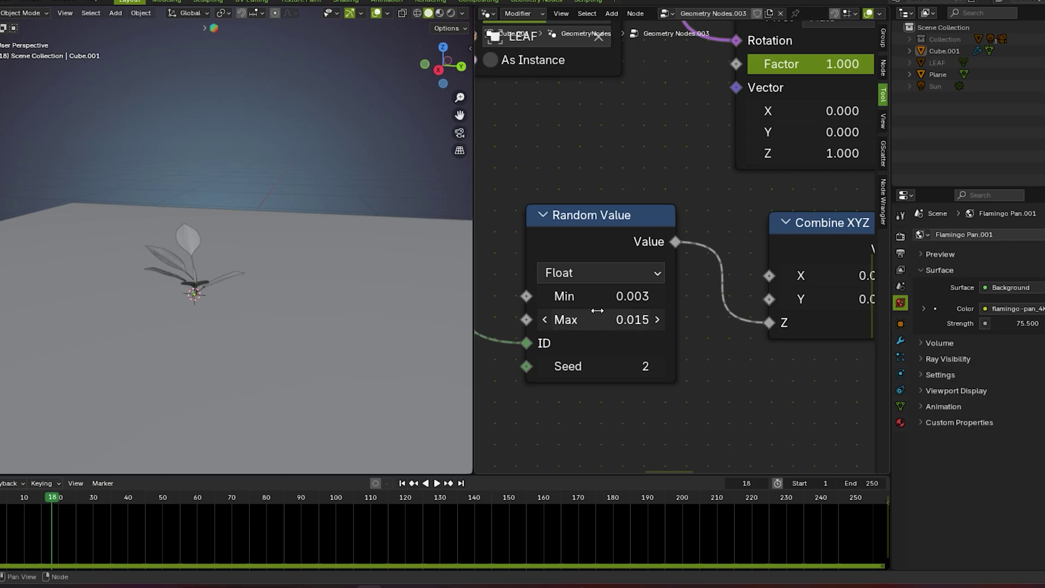
- Try a Min of 0.000 on the leaf scale's Random Value node, then restore it to 0.003
click(625, 300)
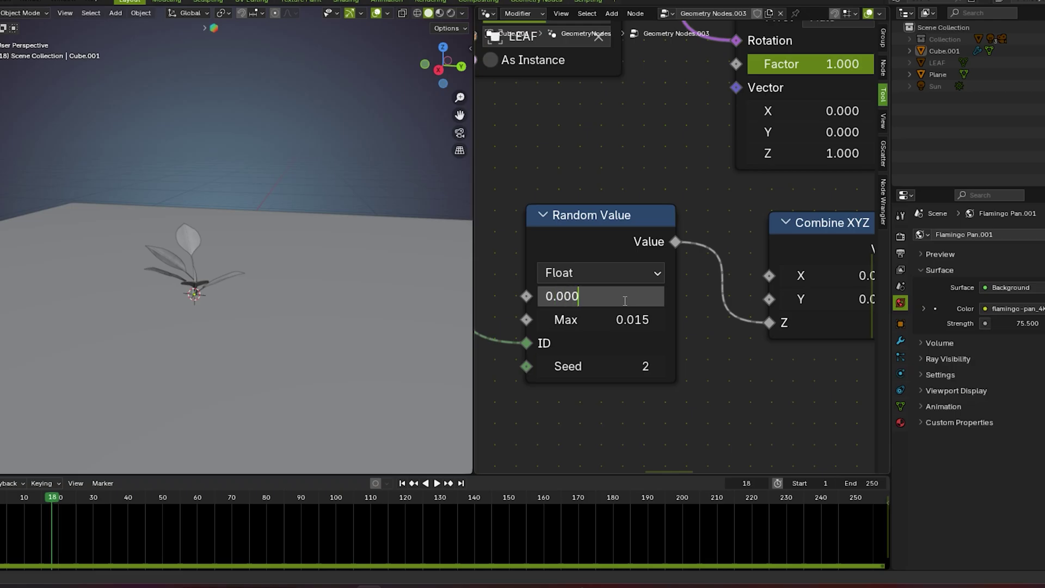
key(Return)
scroll(186, 273, up, 6)
middle_drag(186, 273, 217, 254)
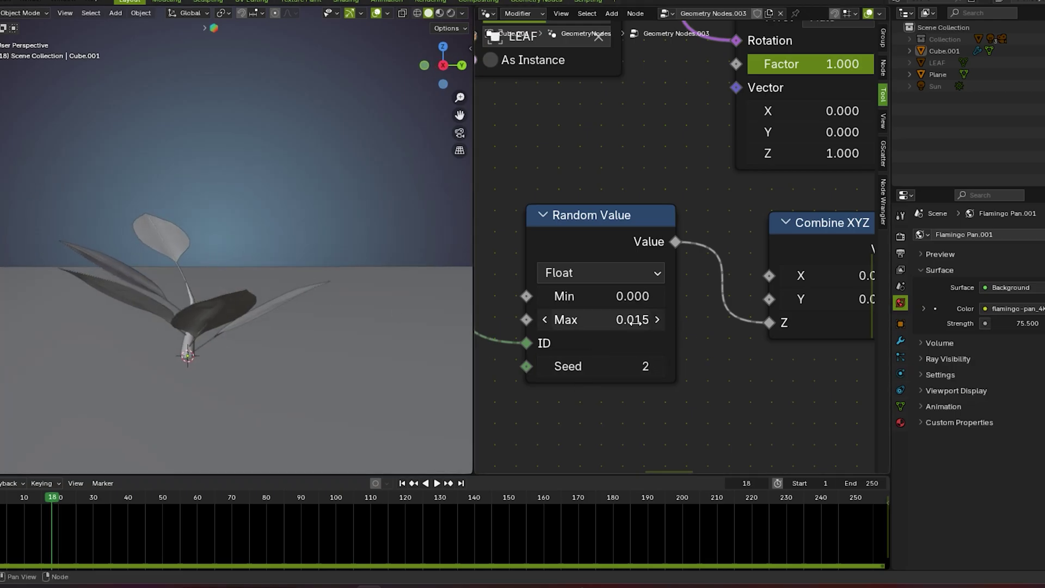
click(658, 299)
click(619, 298)
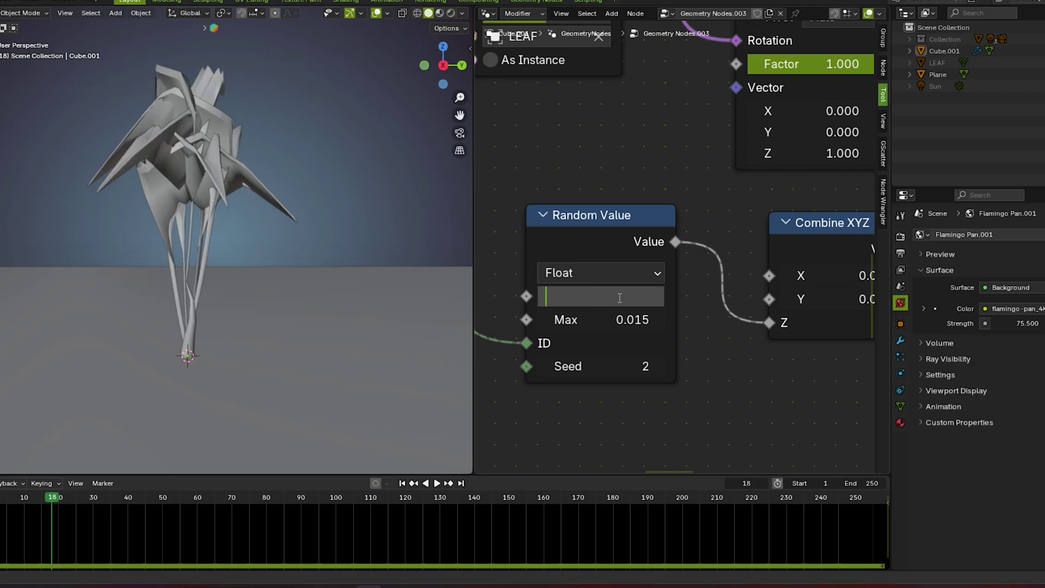
key(Return)
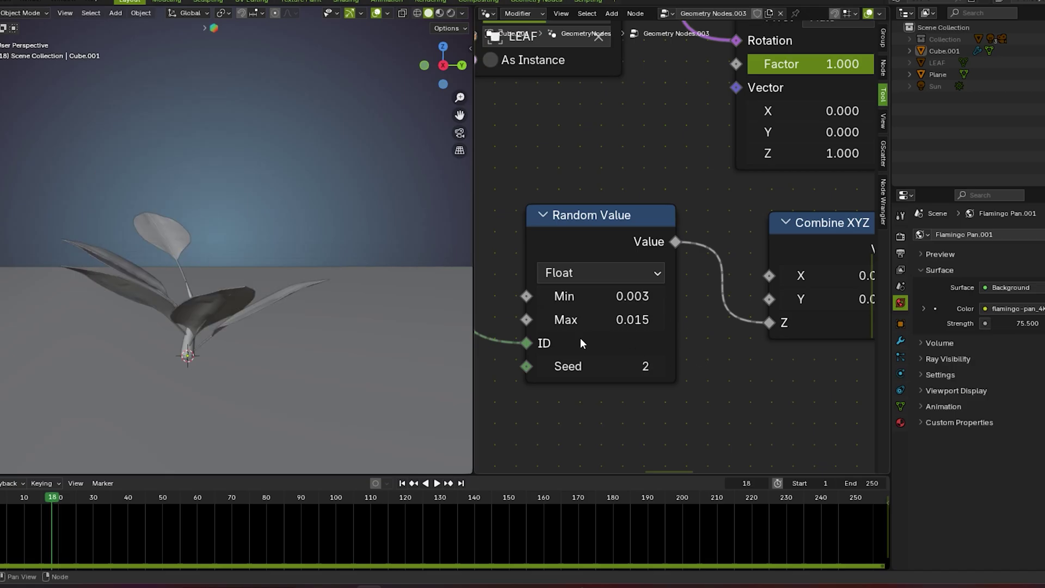
- Try a Min of 0.005 on the leaf scale's Random Value node and inspect the growing plant
middle_drag(216, 300, 258, 325)
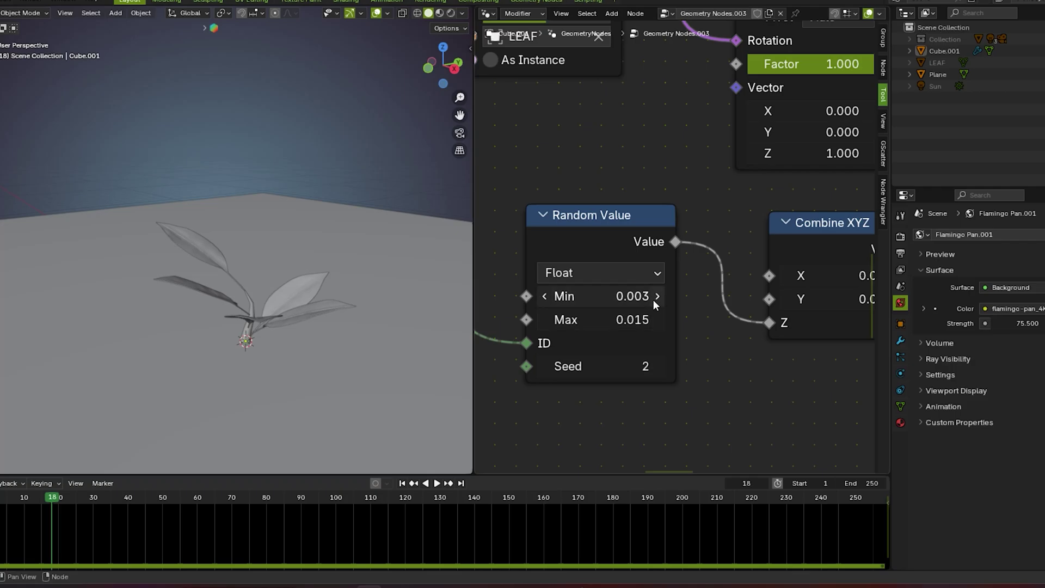
double_click(614, 295)
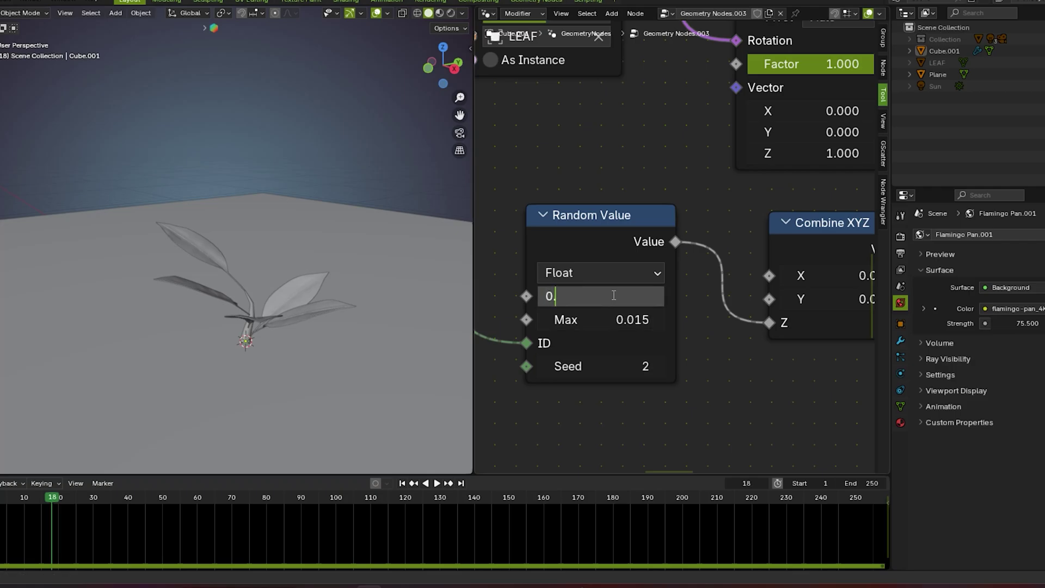
key(Return)
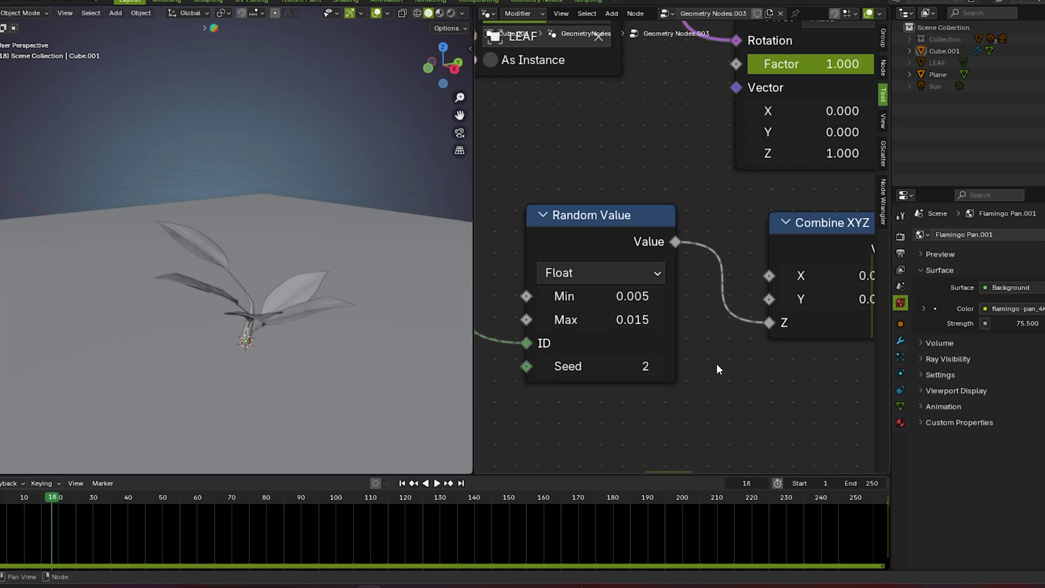
middle_drag(280, 301, 252, 309)
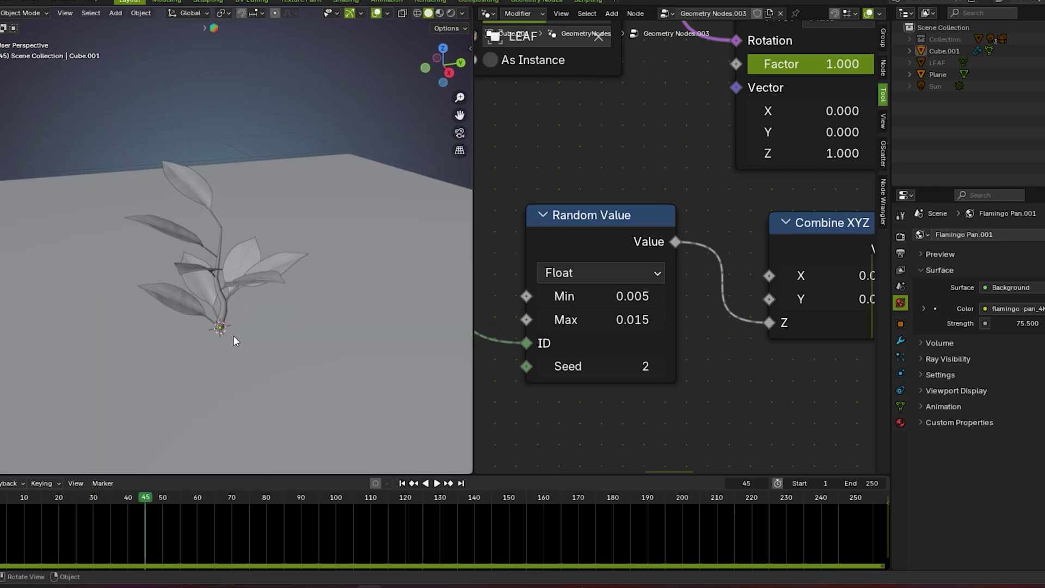
- Set the Min of the leaf scale's Random Value node back to 0.003
double_click(590, 296)
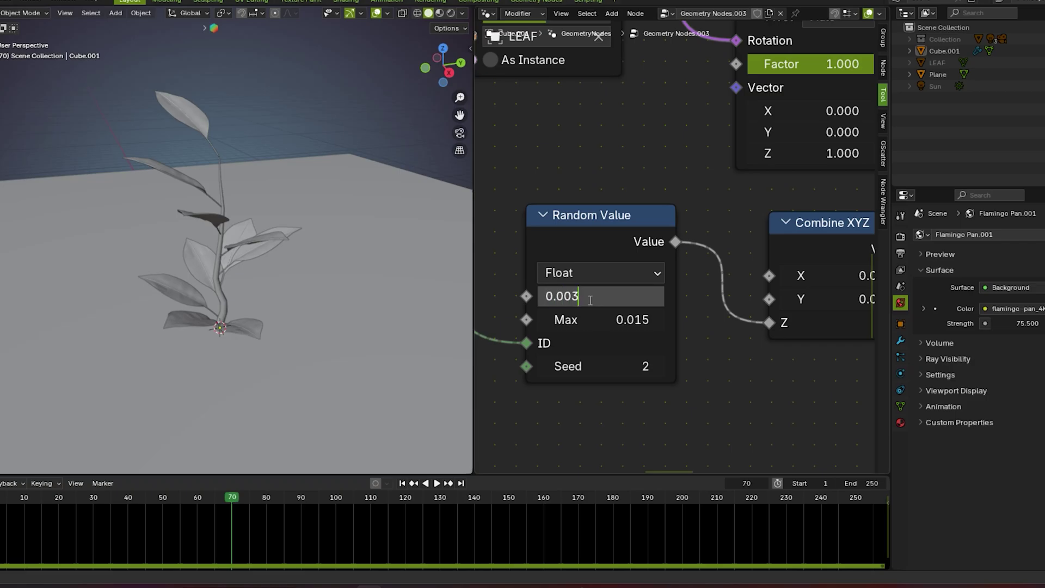
text(0.003)
key(Return)
- Examine the complete plant node tree, including the branches for leaf scale, leaf rotation and curve shape
scroll(297, 317, down, 2)
scroll(619, 331, down, 5)
scroll(628, 338, down, 8)
scroll(674, 333, up, 9)
middle_drag(673, 289, 619, 158)
scroll(622, 279, down, 7)
scroll(667, 350, up, 9)
scroll(667, 348, down, 1)
scroll(763, 262, down, 3)
scroll(620, 159, down, 5)
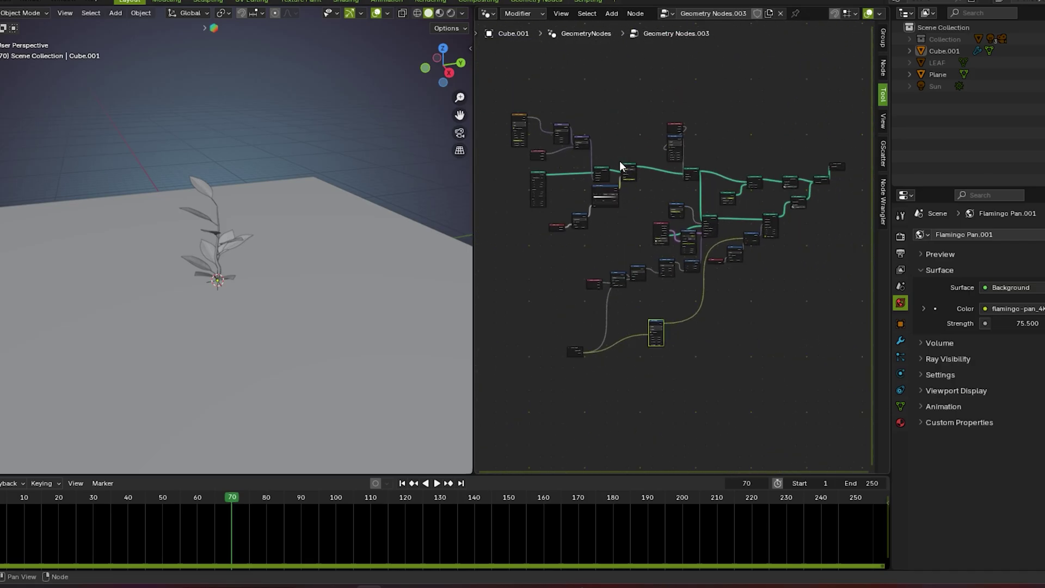
scroll(639, 175, up, 3)
scroll(639, 174, up, 2)
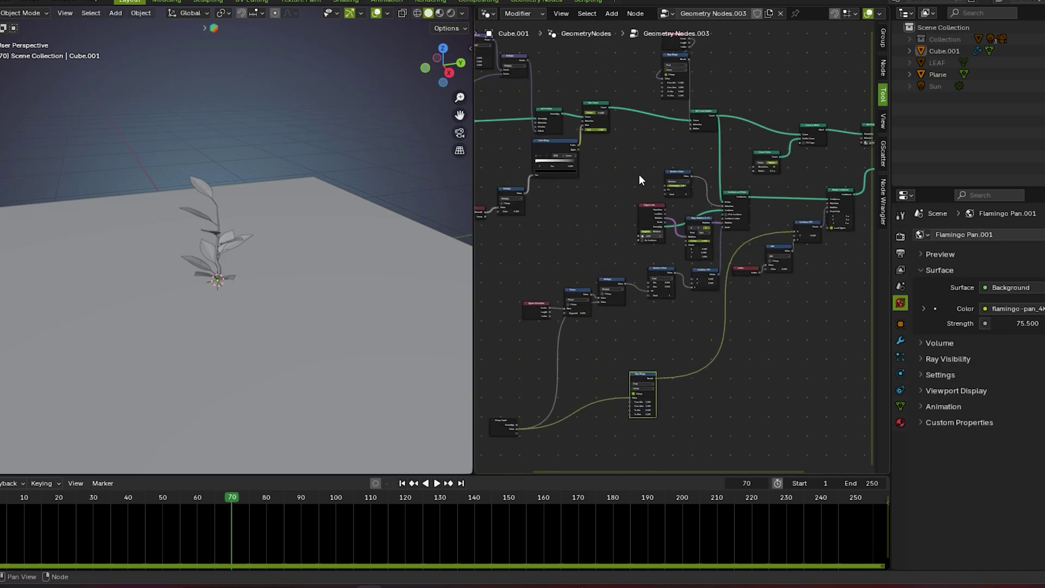
scroll(659, 162, down, 1)
middle_drag(659, 169, 601, 225)
middle_drag(282, 239, 303, 241)
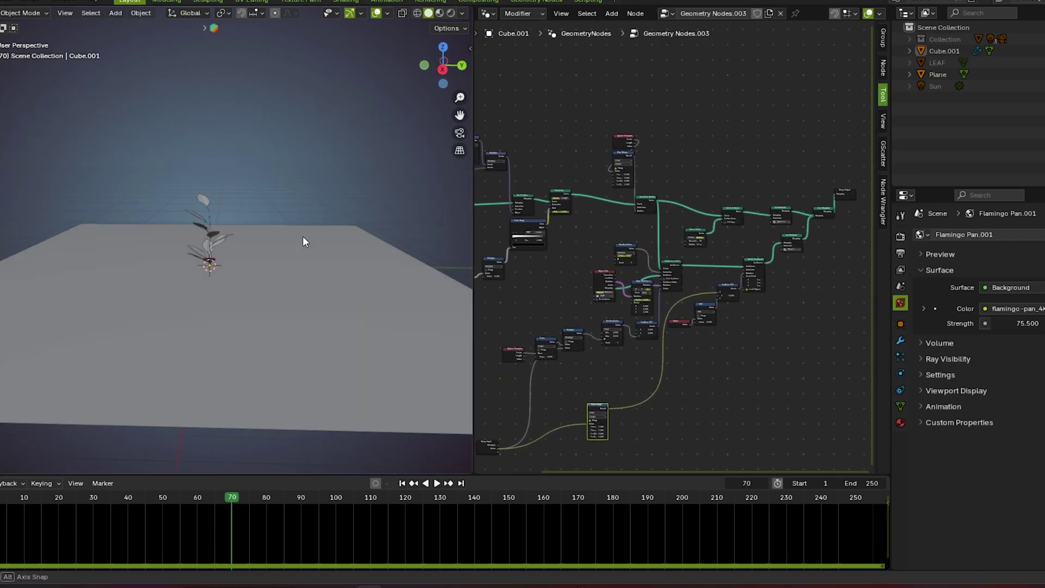
- Replay the plant's growth from frame 0 and view it from several angles above the ground plane
drag(162, 499, 1, 501)
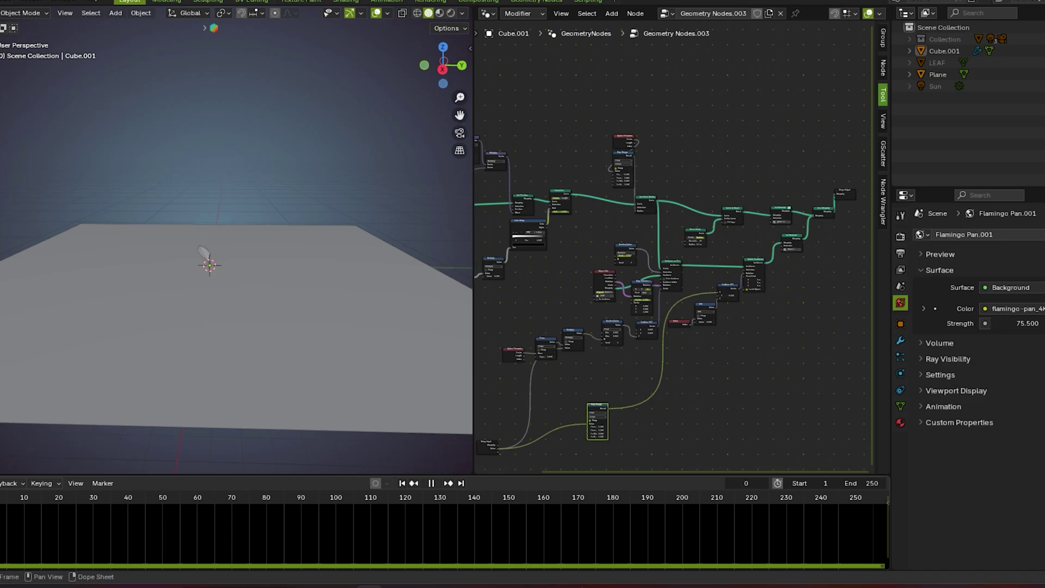
key(space)
key(space)
middle_drag(306, 227, 281, 248)
click(291, 240)
scroll(278, 247, up, 5)
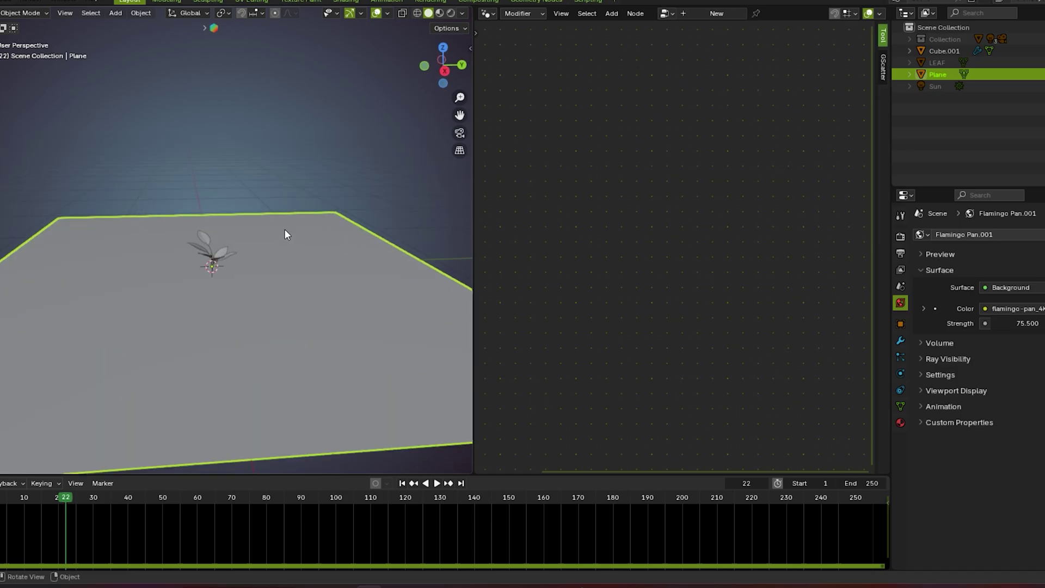
scroll(289, 203, down, 5)
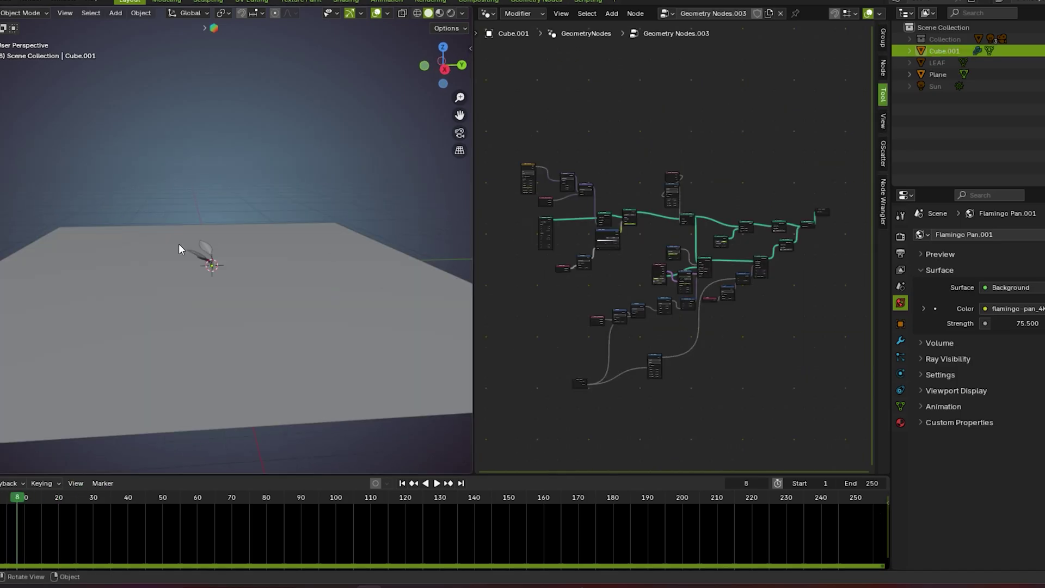
middle_drag(179, 243, 220, 266)
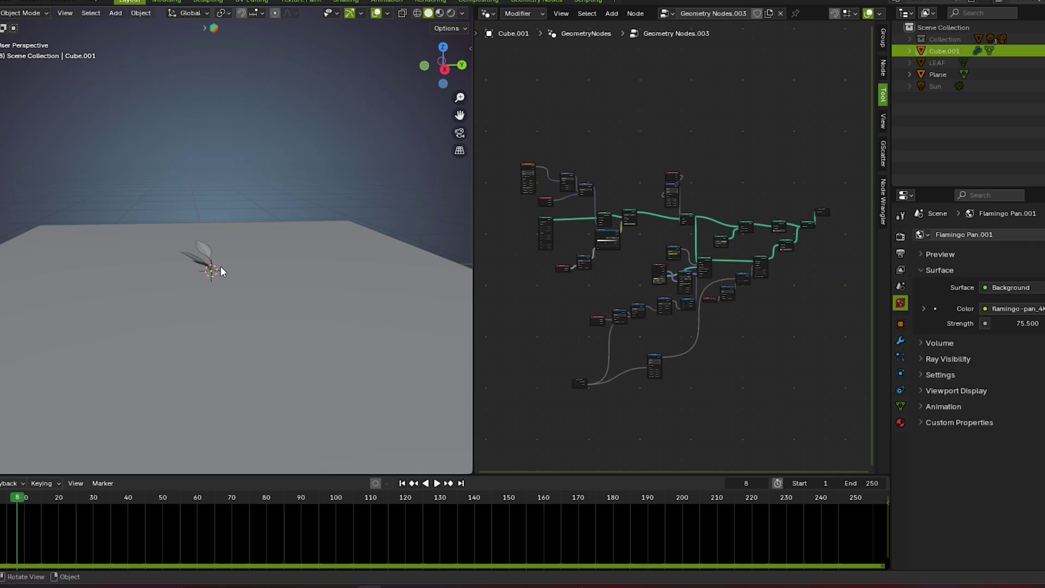
middle_drag(328, 288, 322, 195)
key(space)
click(322, 190)
- Select the plant object and switch the node area to the Shader Editor
click(206, 261)
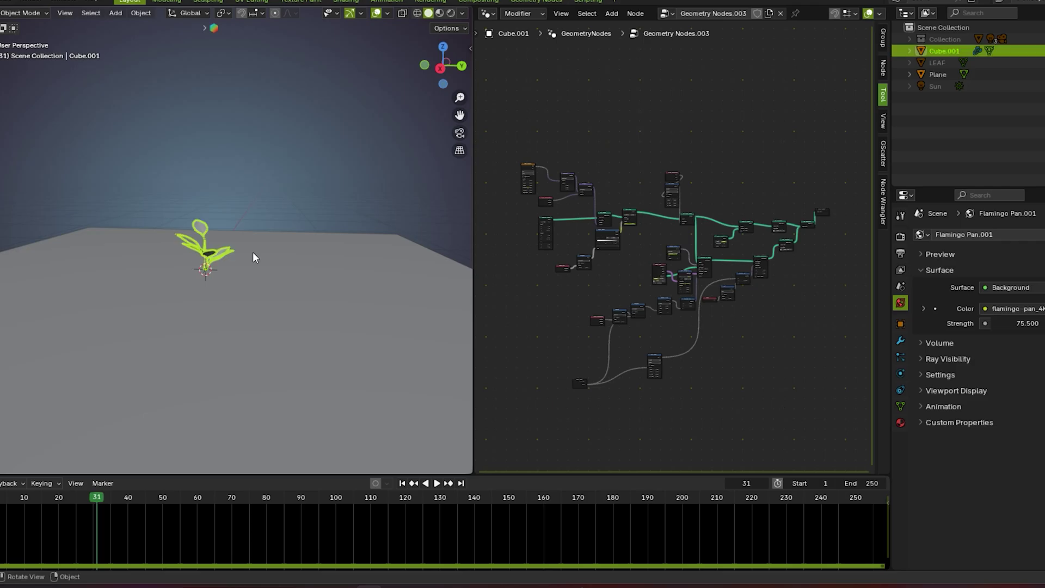
scroll(661, 163, up, 3)
click(484, 14)
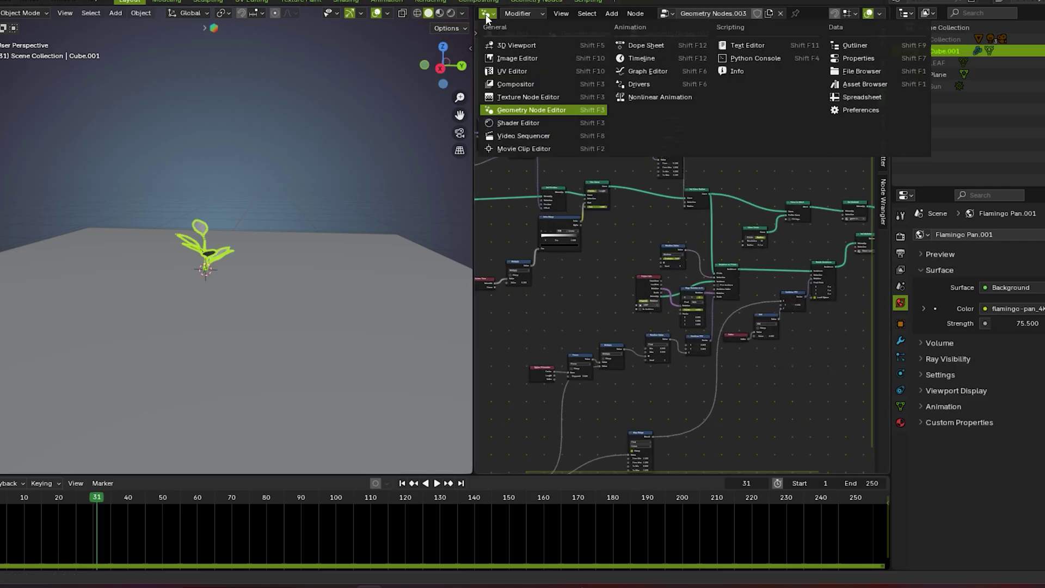
click(515, 123)
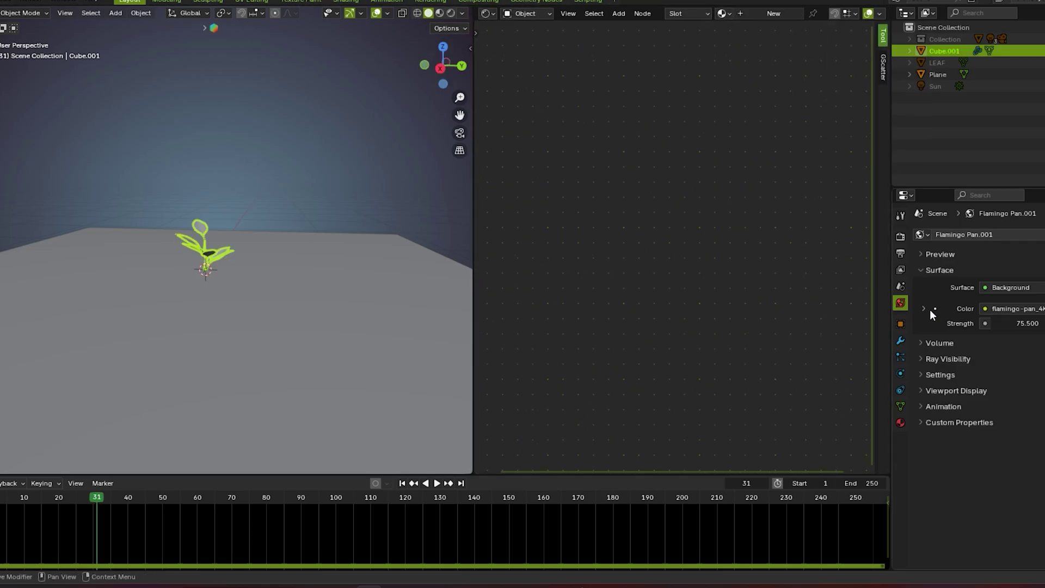
- Assign the existing "green simple" material to the plant object and bring its shader nodes into view
click(900, 422)
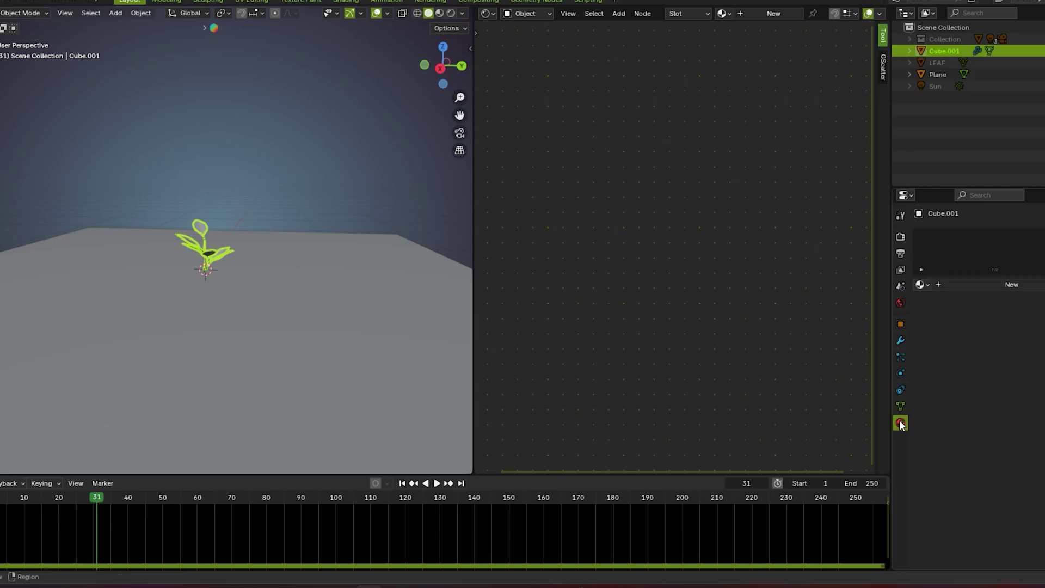
click(920, 284)
click(818, 339)
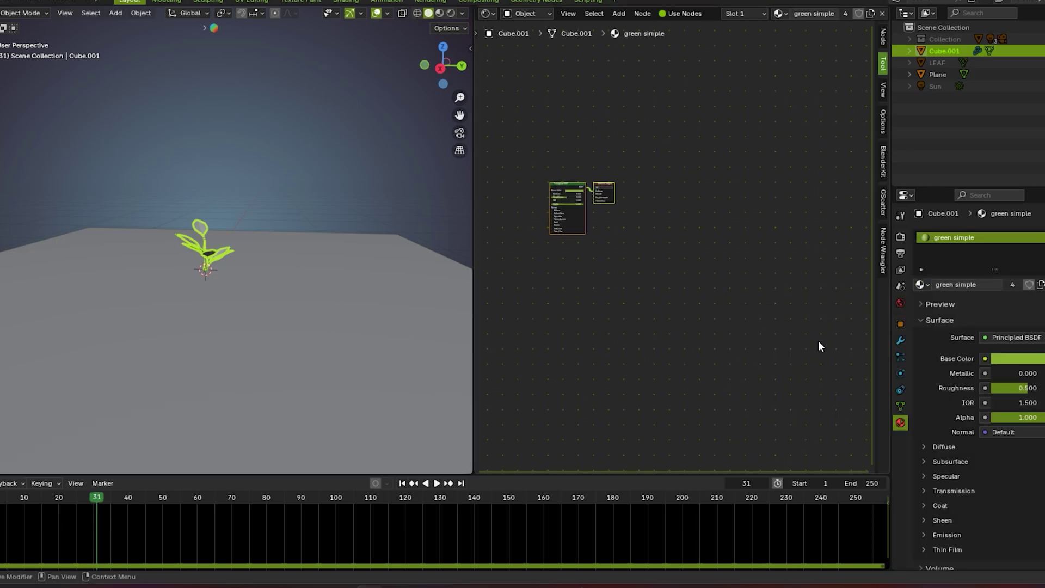
scroll(625, 246, up, 6)
scroll(623, 246, down, 2)
middle_drag(570, 244, 717, 354)
click(603, 243)
scroll(603, 243, up, 8)
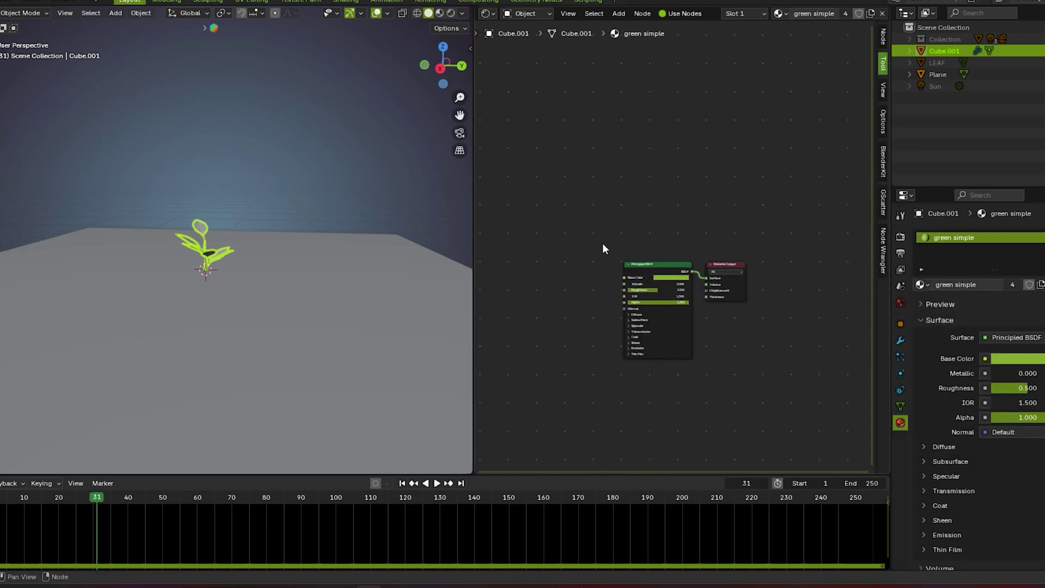
- Set the green simple material's base colour to orange-brown and preview the plant in rendered shading
click(658, 294)
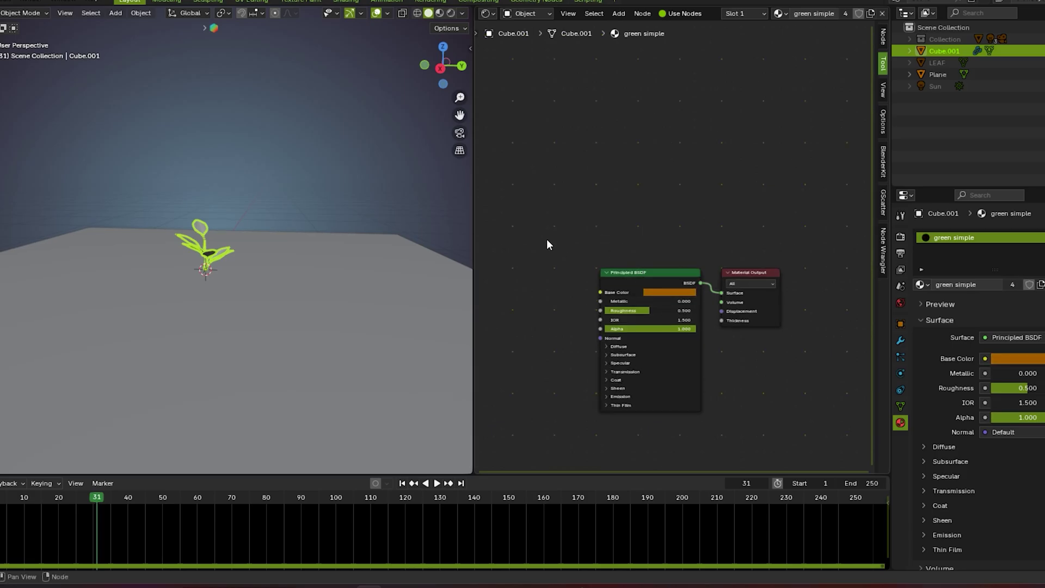
click(451, 13)
scroll(266, 262, up, 5)
mouse_move(266, 262)
middle_down()
mouse_move(273, 249)
mouse_move(325, 240)
mouse_move(267, 273)
mouse_move(272, 280)
middle_up()
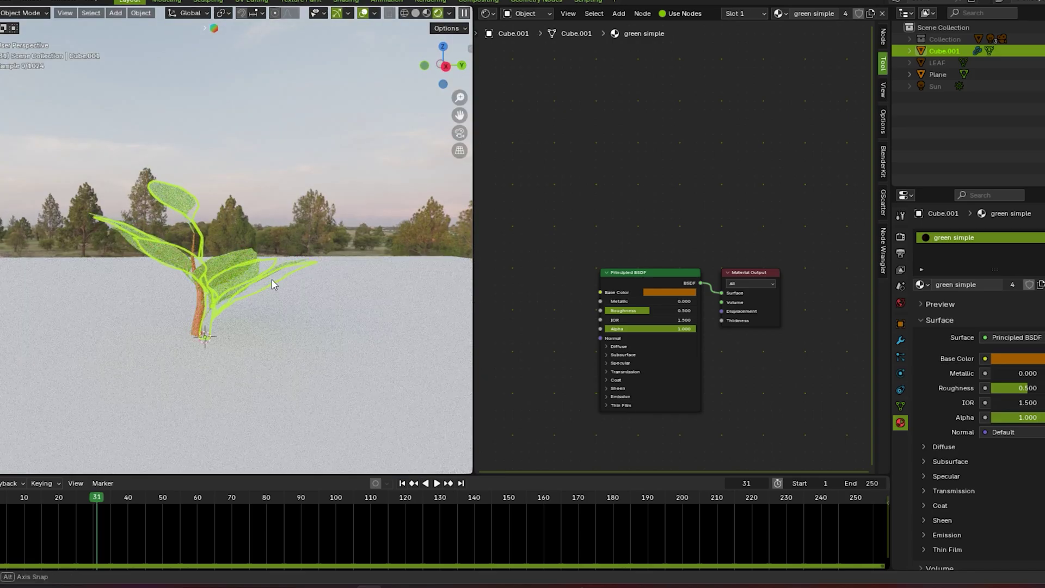
- Add a Noise Texture node with its Fac output linked to the Principled BSDF's Base Color and set it to 4D
scroll(274, 280, up, 2)
drag(645, 279, 643, 261)
scroll(646, 259, up, 6)
middle_drag(644, 256, 700, 169)
scroll(651, 249, down, 5)
middle_drag(623, 229, 672, 248)
drag(677, 242, 597, 264)
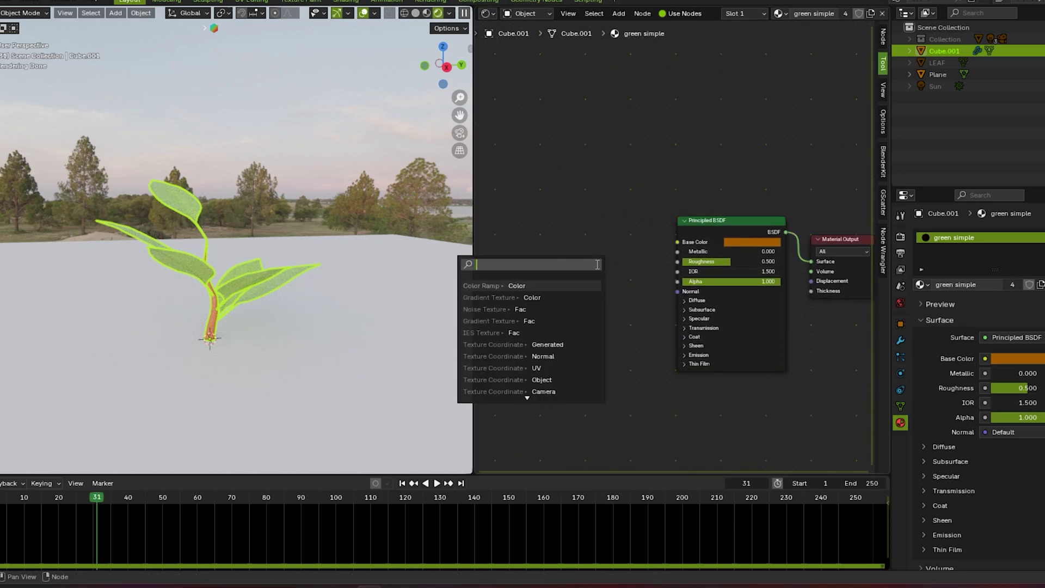
click(543, 306)
click(554, 348)
scroll(553, 348, up, 3)
scroll(656, 297, up, 2)
click(612, 217)
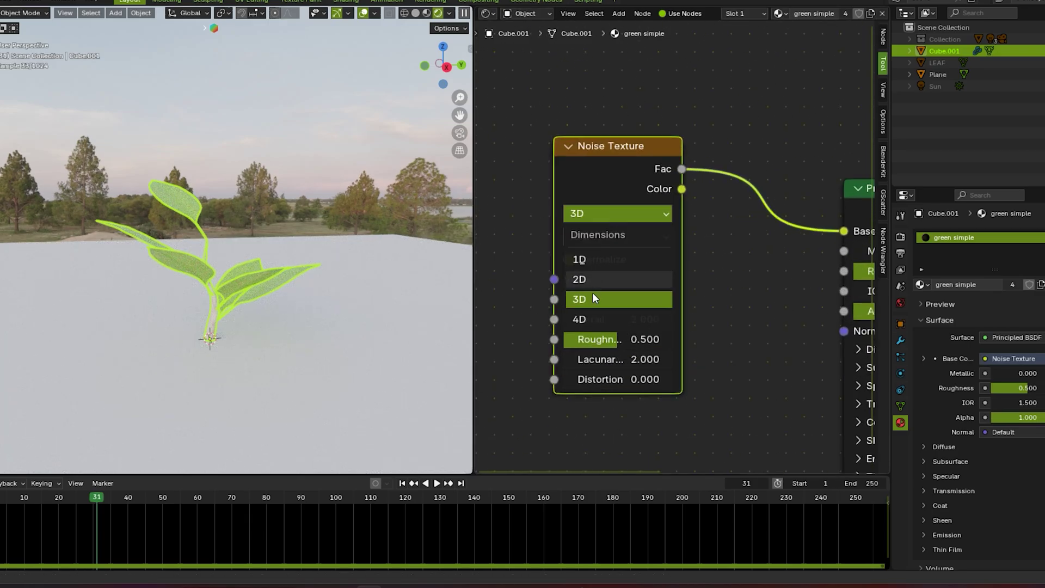
click(594, 320)
- Move the Noise Texture's Fac link from the Base Color to the Roughness input of the Principled BSDF
scroll(294, 301, up, 3)
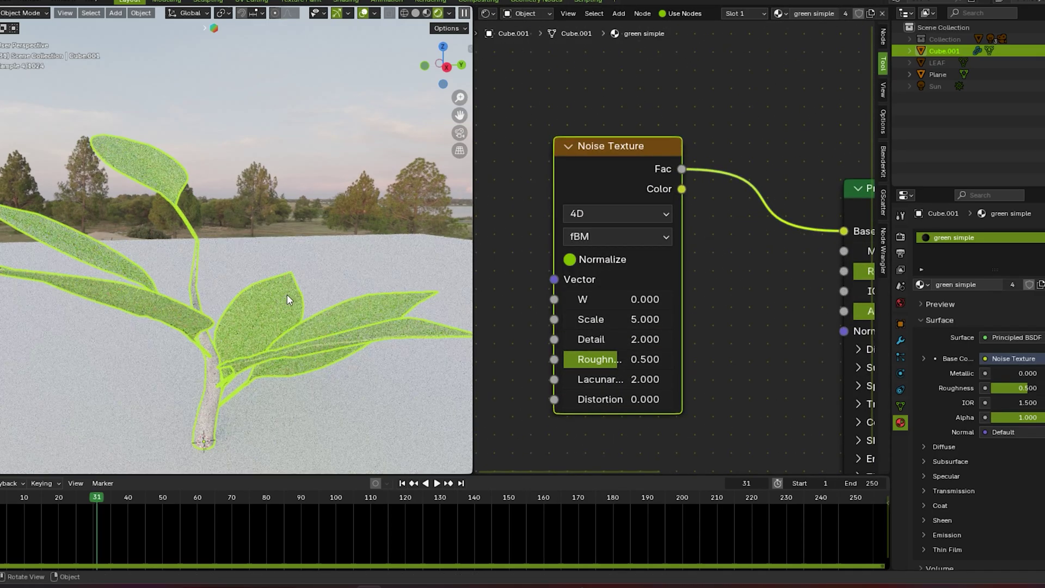
scroll(287, 294, down, 3)
scroll(695, 218, down, 2)
middle_drag(720, 208, 696, 201)
drag(736, 232, 729, 261)
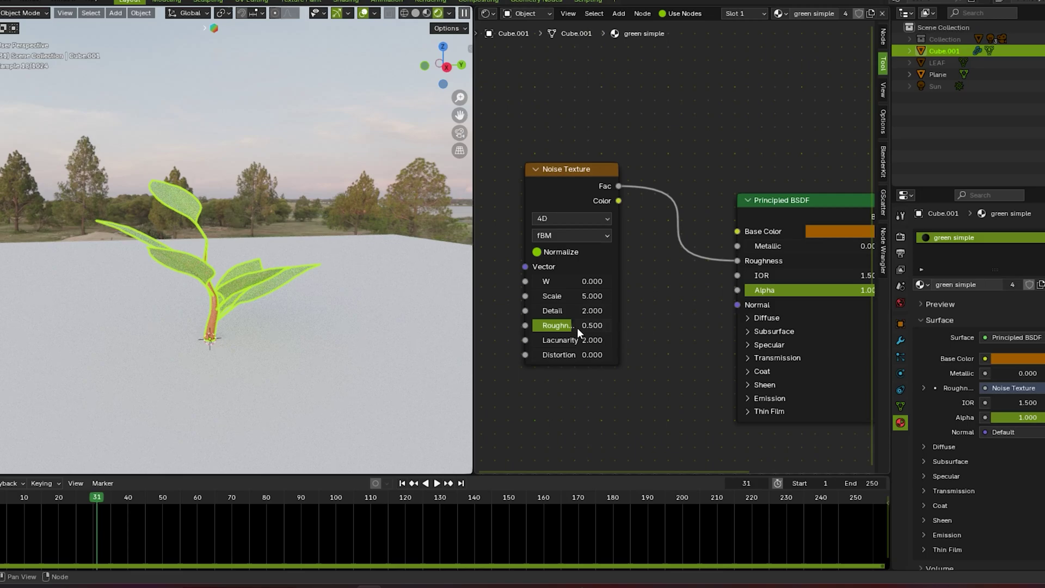
- Set the Noise Texture's Scale to 2.3 and reposition the node beside the Principled BSDF
click(576, 296)
text(2.3)
key(Return)
scroll(688, 280, down, 5)
middle_drag(687, 279, 646, 280)
drag(572, 207, 593, 235)
scroll(610, 253, down, 3)
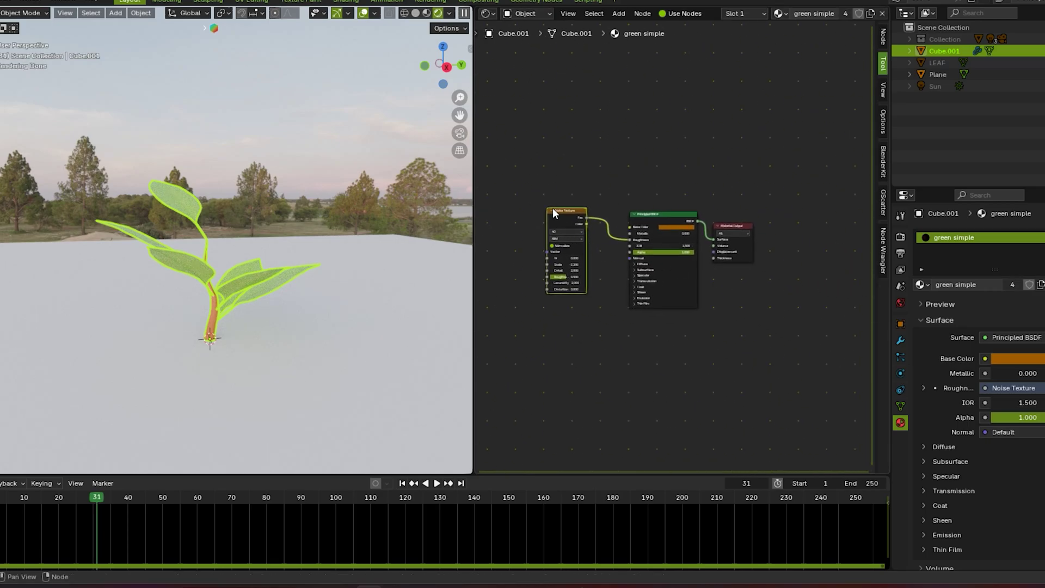
click(608, 178)
scroll(626, 201, down, 2)
middle_drag(630, 208, 617, 236)
scroll(636, 264, up, 4)
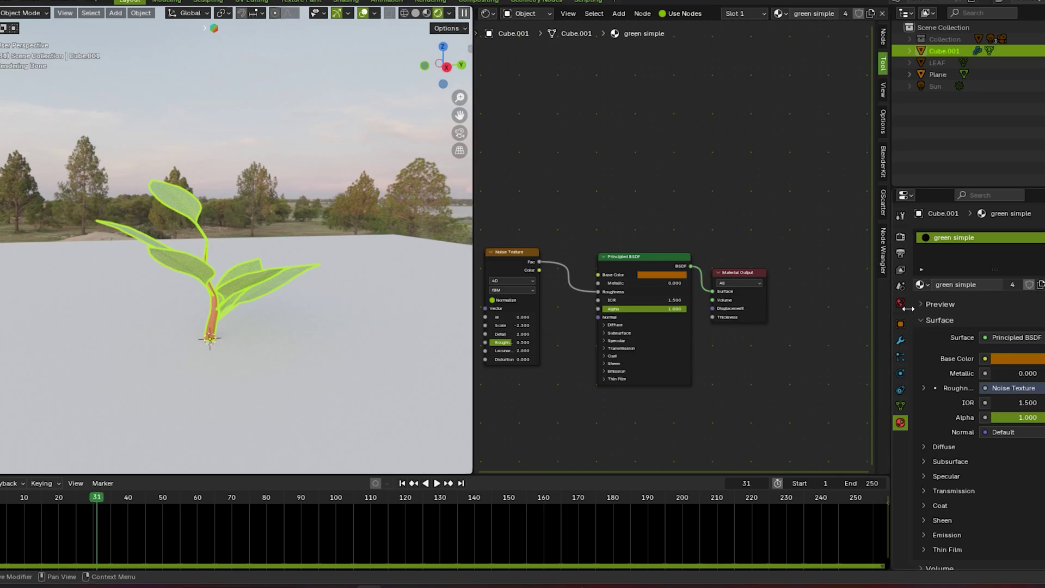
- Replace the plant object's material with the existing Green Leaf material
click(921, 285)
click(765, 325)
scroll(681, 315, down, 4)
scroll(681, 250, up, 5)
middle_drag(681, 250, 651, 172)
scroll(646, 158, up, 1)
scroll(645, 158, down, 2)
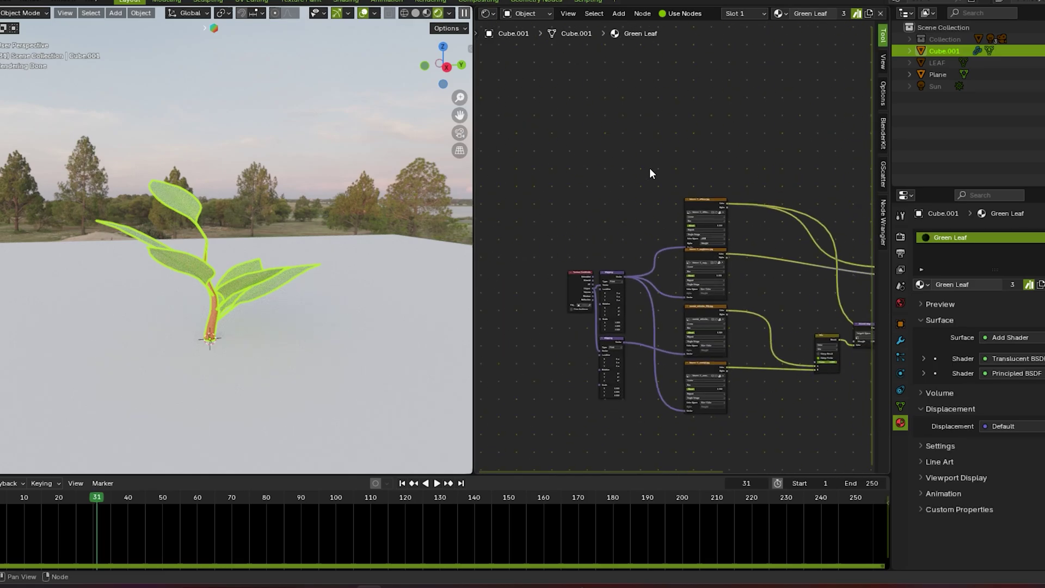
- Search the add-ons in the preferences for "NODE" to check Node Wrangler, then close the preferences
click(7, 4)
click(30, 149)
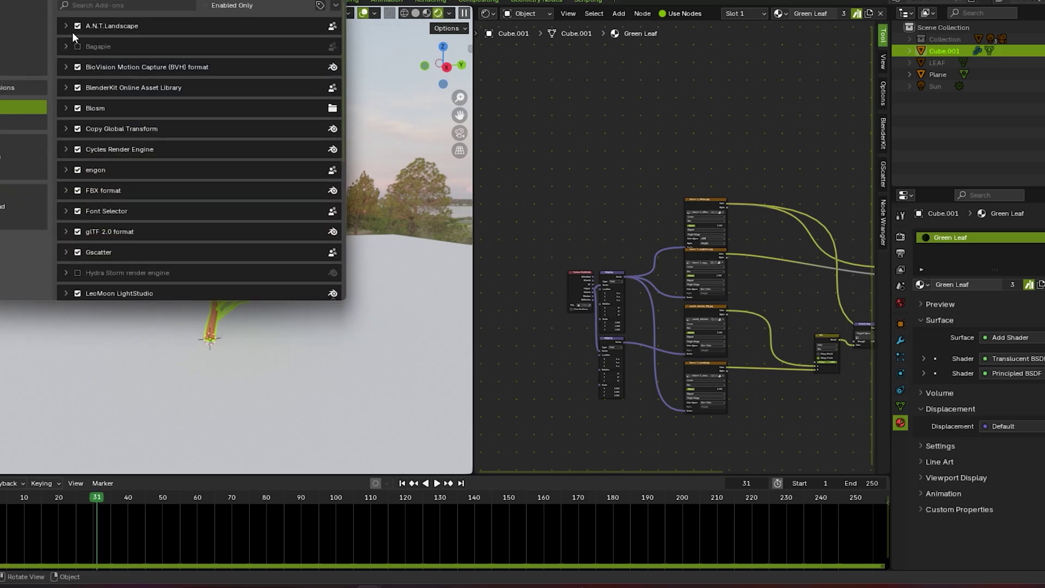
click(95, 7)
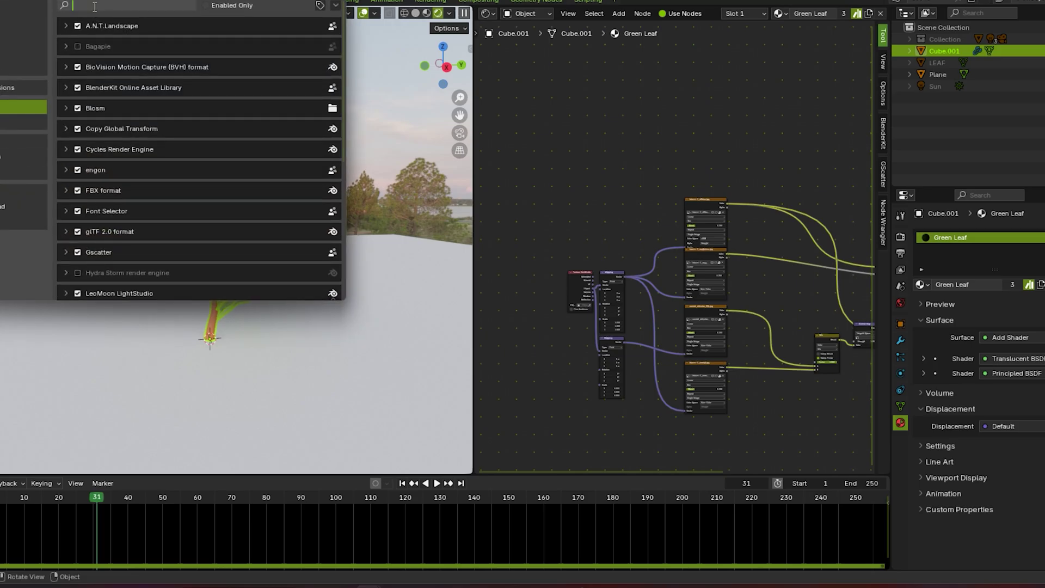
text(NODE)
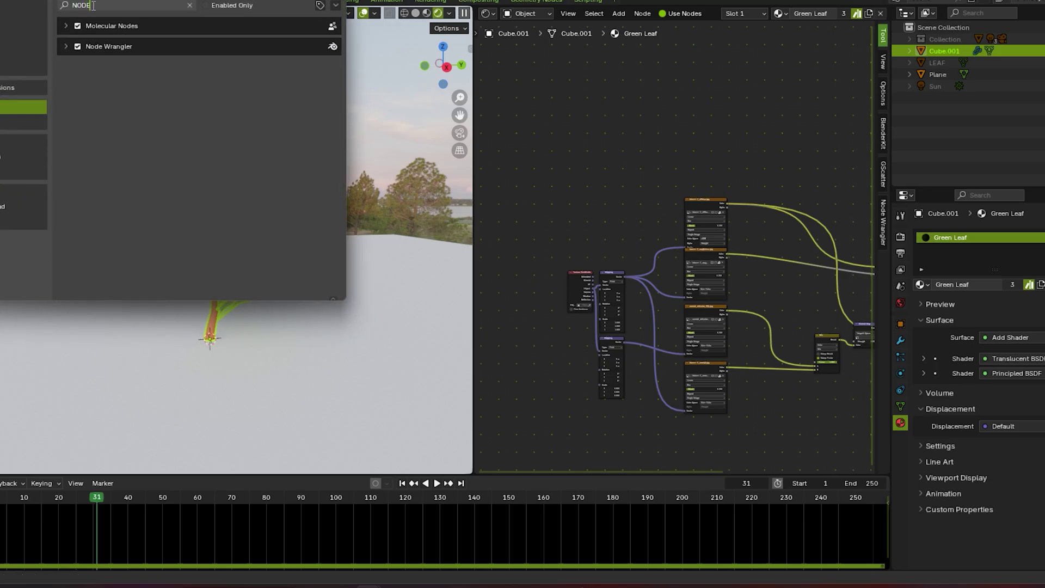
click(332, 1)
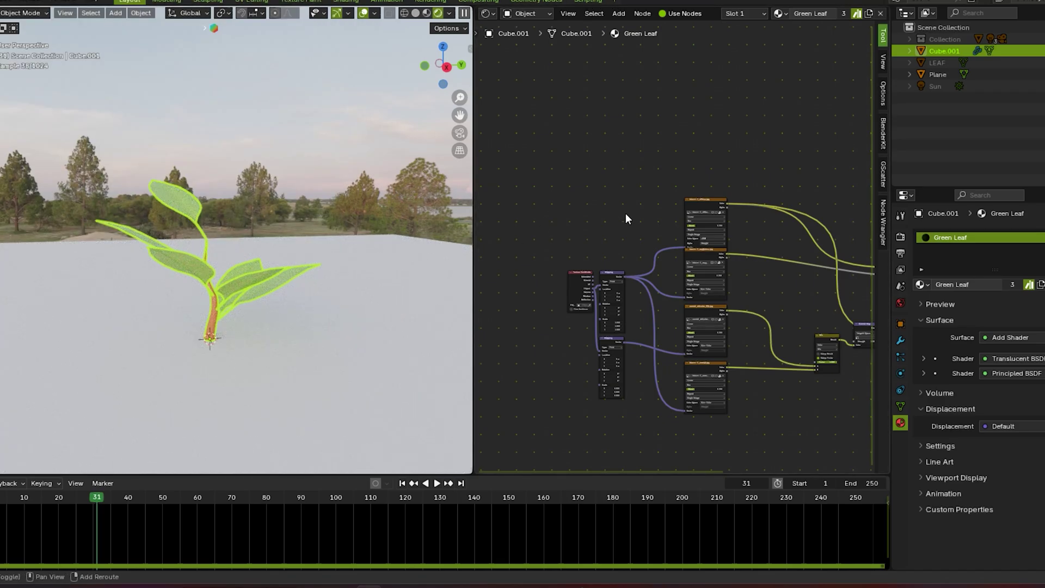
- Examine the Green Leaf shader tree from the mapping and image texture nodes through to the Material Output
key(Home)
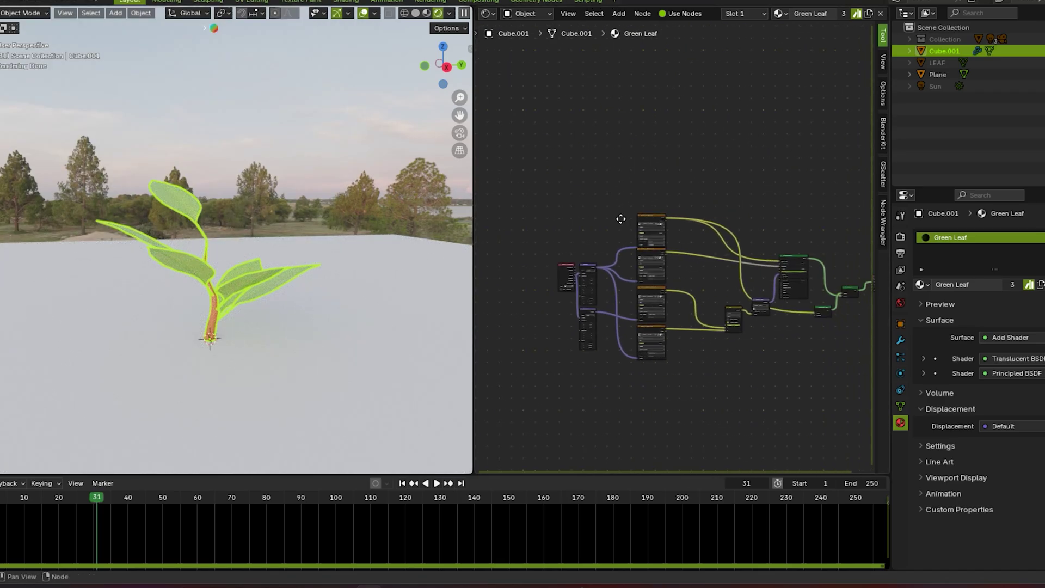
scroll(643, 195, up, 4)
scroll(636, 200, down, 4)
middle_drag(626, 201, 681, 220)
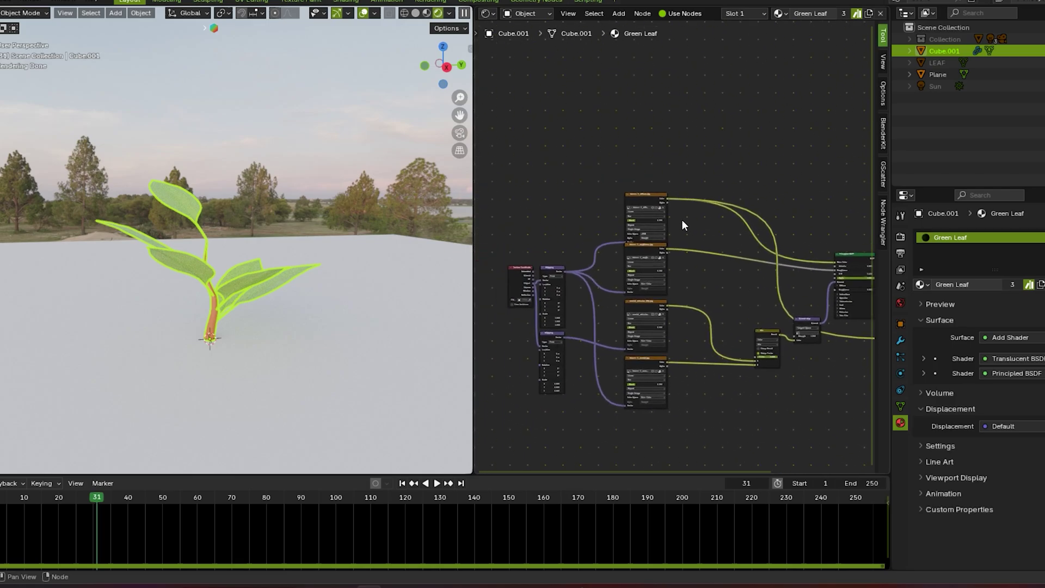
scroll(671, 224, up, 3)
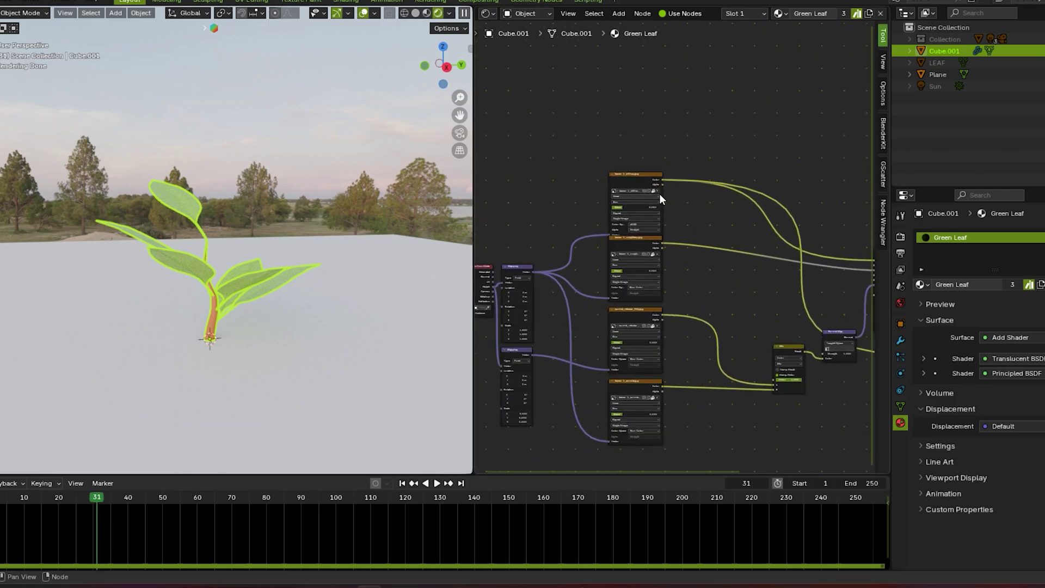
scroll(657, 189, up, 3)
scroll(658, 205, down, 4)
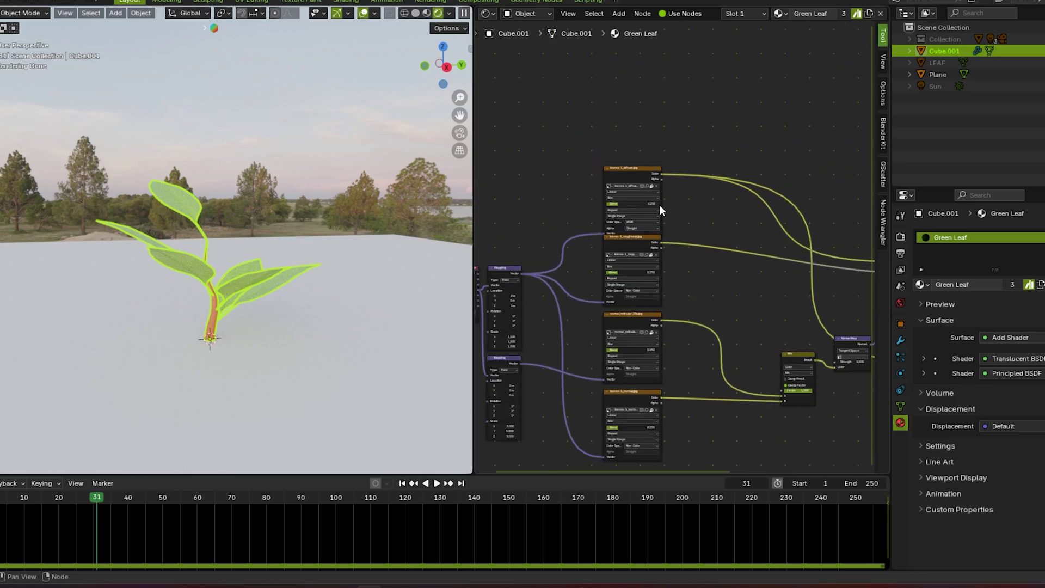
scroll(564, 354, down, 4)
middle_drag(575, 354, 565, 299)
scroll(767, 350, up, 7)
scroll(769, 351, down, 1)
middle_drag(767, 350, 615, 359)
scroll(707, 214, up, 1)
scroll(708, 272, down, 5)
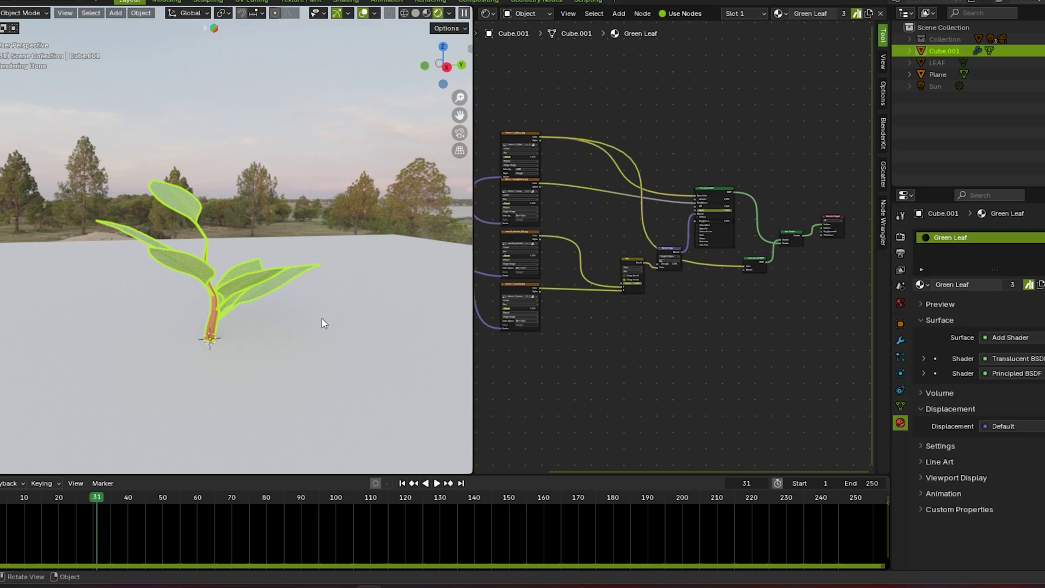
- Return the animation to frame 0 and set the viewport's Max Samples to 16 in the Cycles render settings
drag(37, 498, 0, 499)
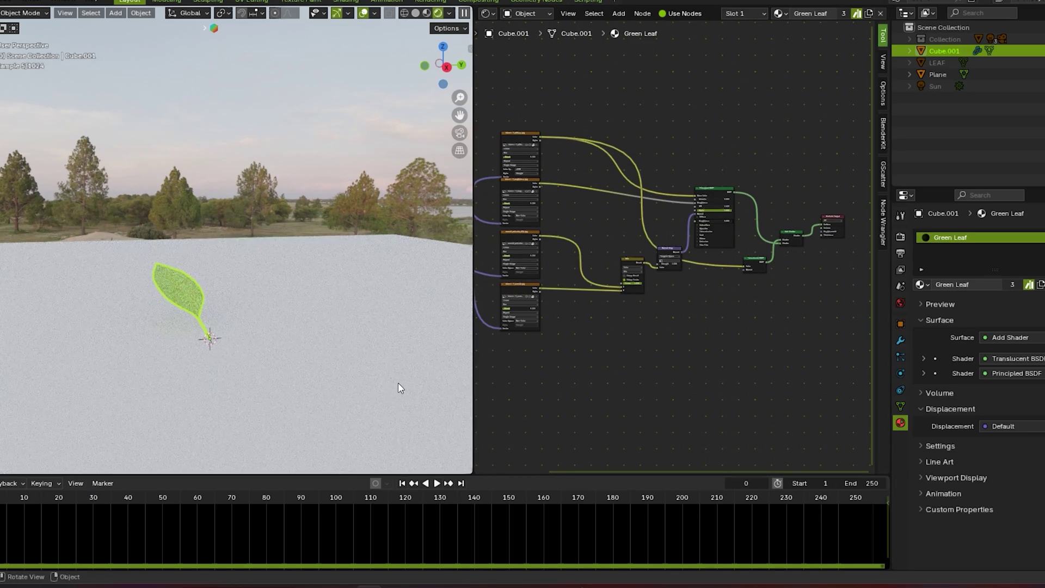
click(901, 236)
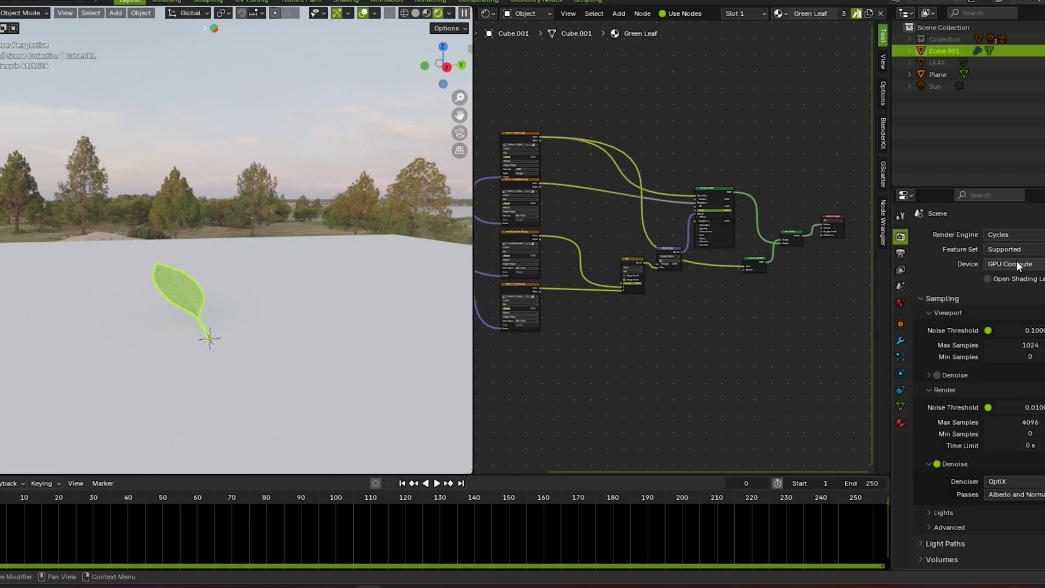
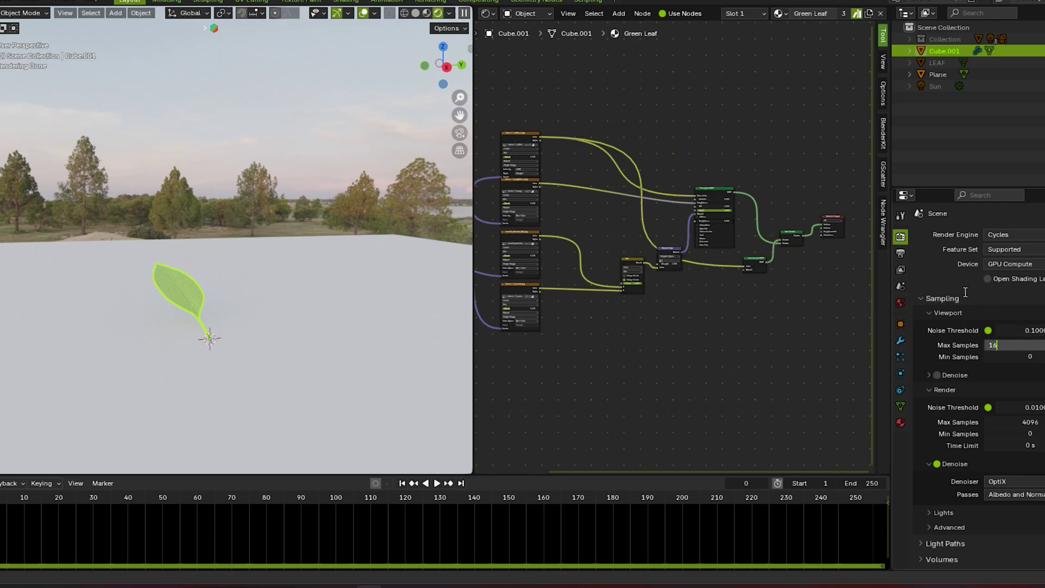
key(Return)
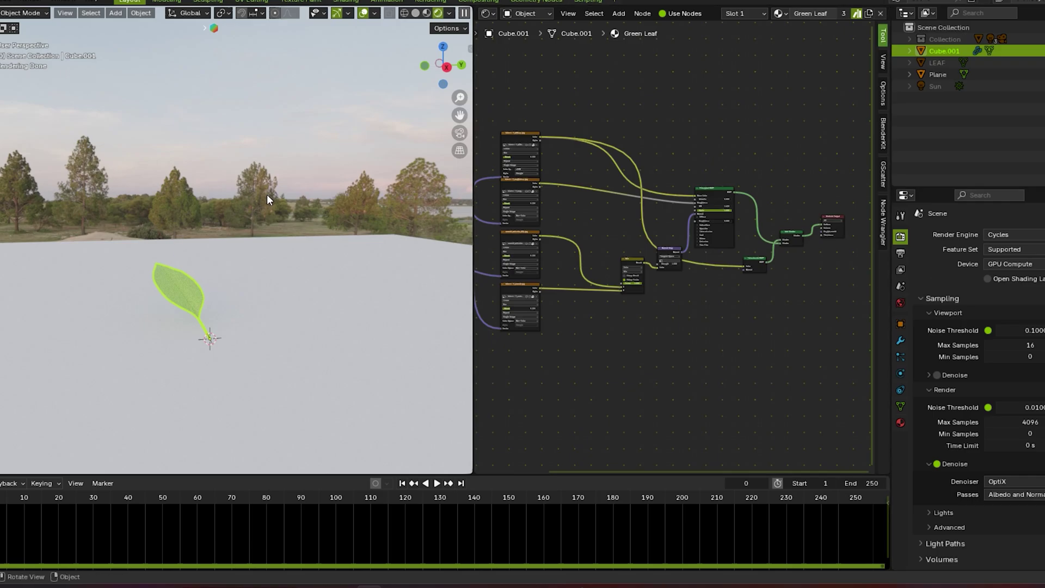
- Look through the camera and scale the ground plane down slightly
key(KP_0)
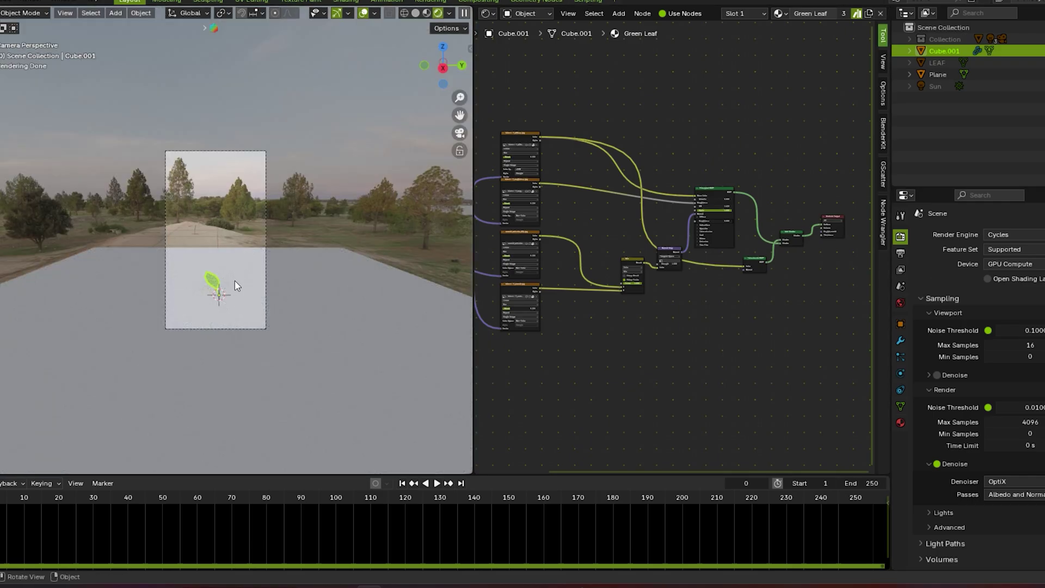
click(256, 262)
key(s)
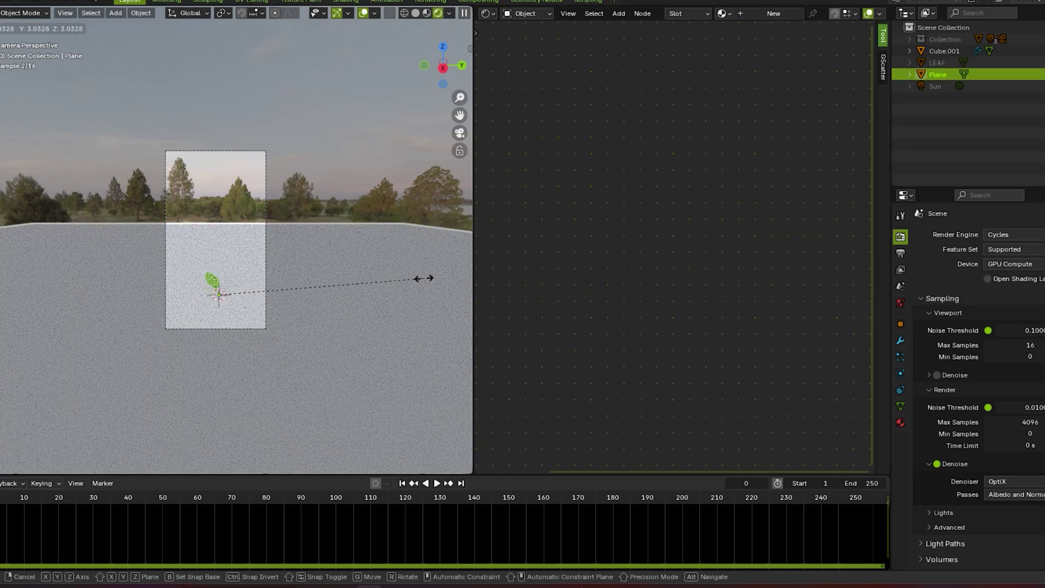
click(268, 300)
key(s)
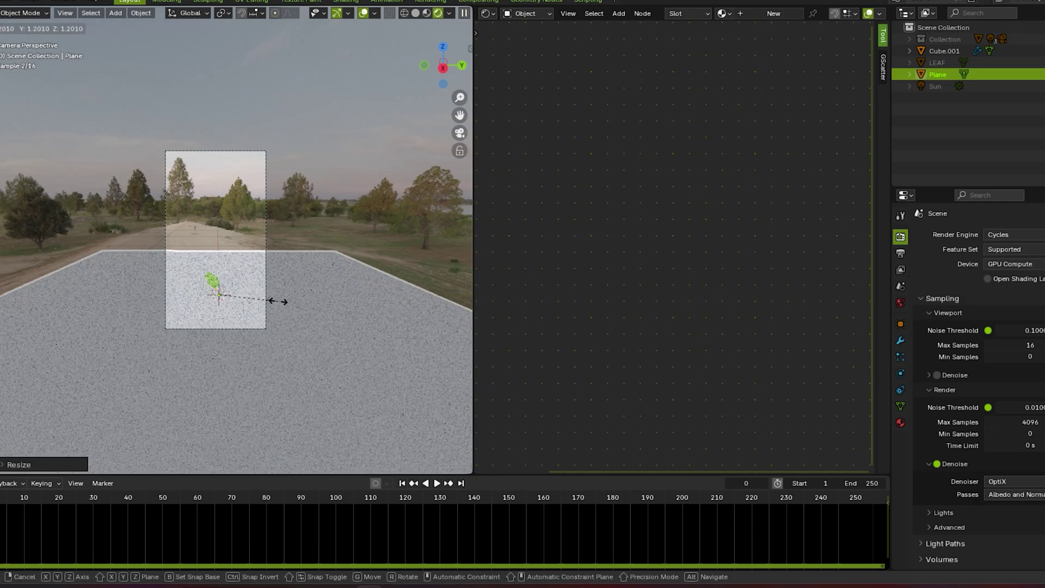
click(270, 300)
- Play the plant's growth animation in the rendered camera view
key(space)
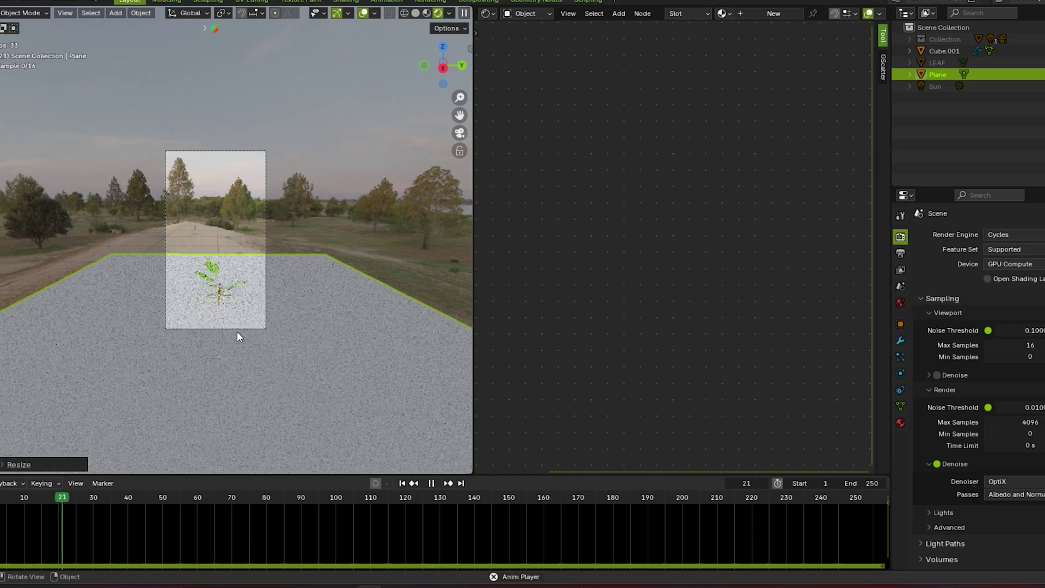